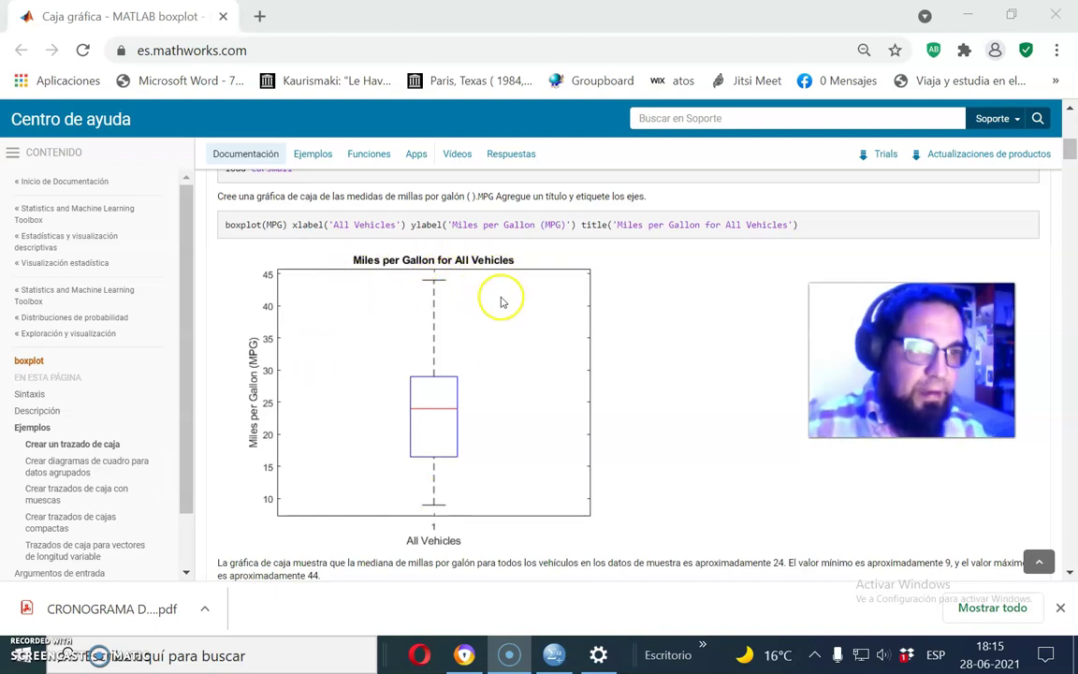
# Switch to SPSS Statistics and cancel the Explorar dialog that is already open.
pyautogui.click(555, 655)
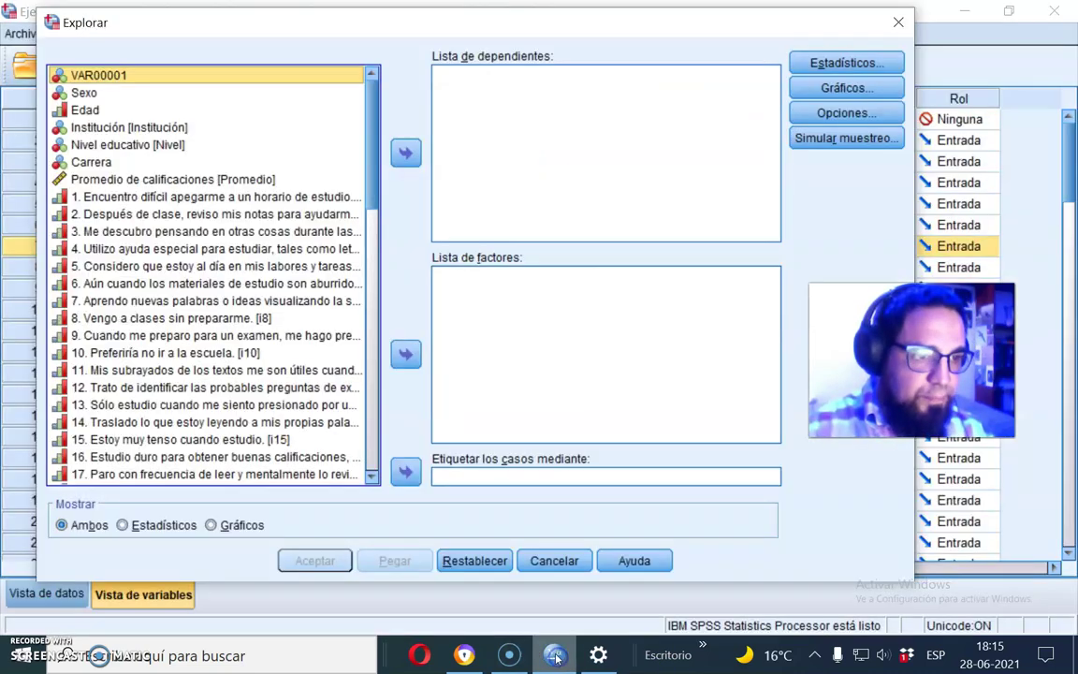
pyautogui.click(543, 552)
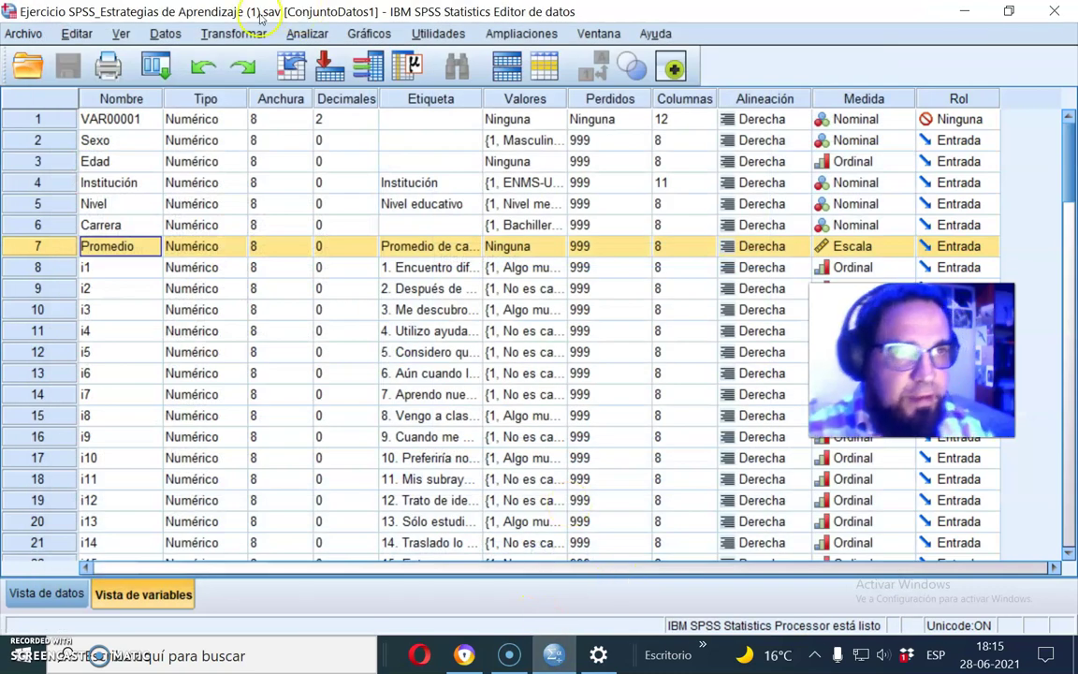
pyautogui.click(301, 32)
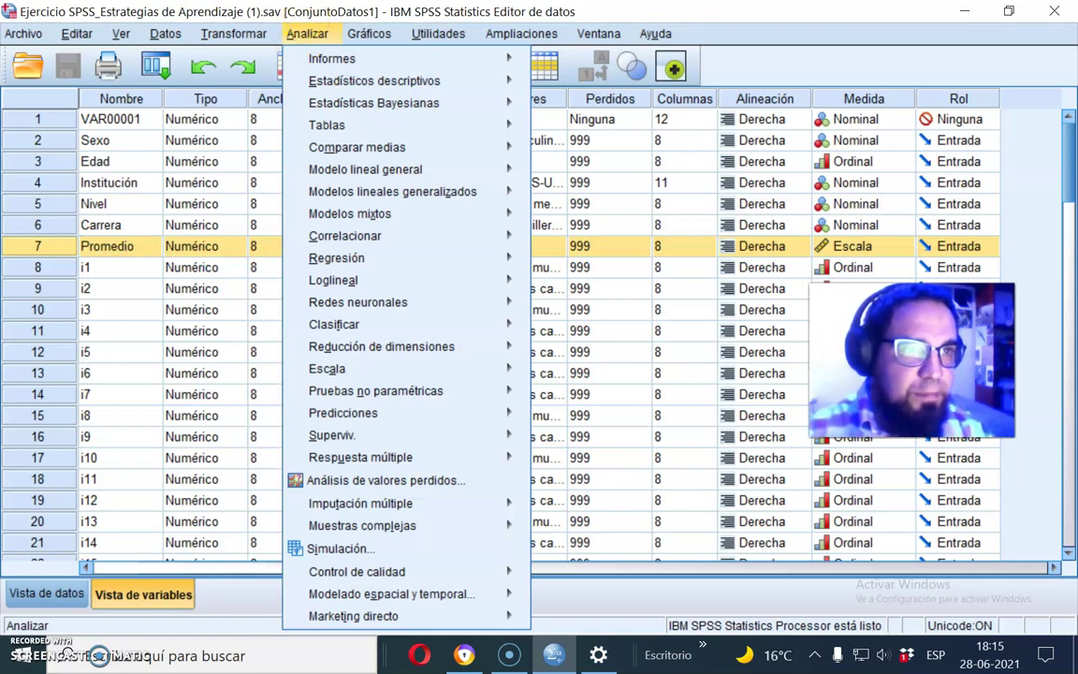
pyautogui.click(272, 11)
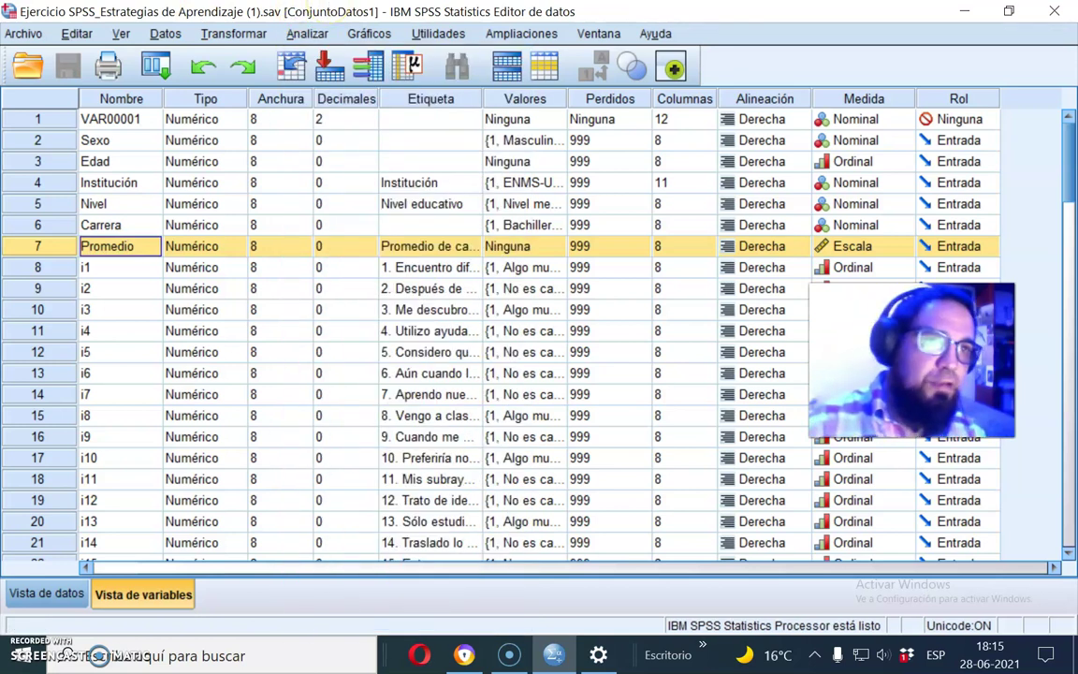
# Start an Explorar analysis with Edad and Promedio de calificaciones as the dependent variables.
pyautogui.click(296, 33)
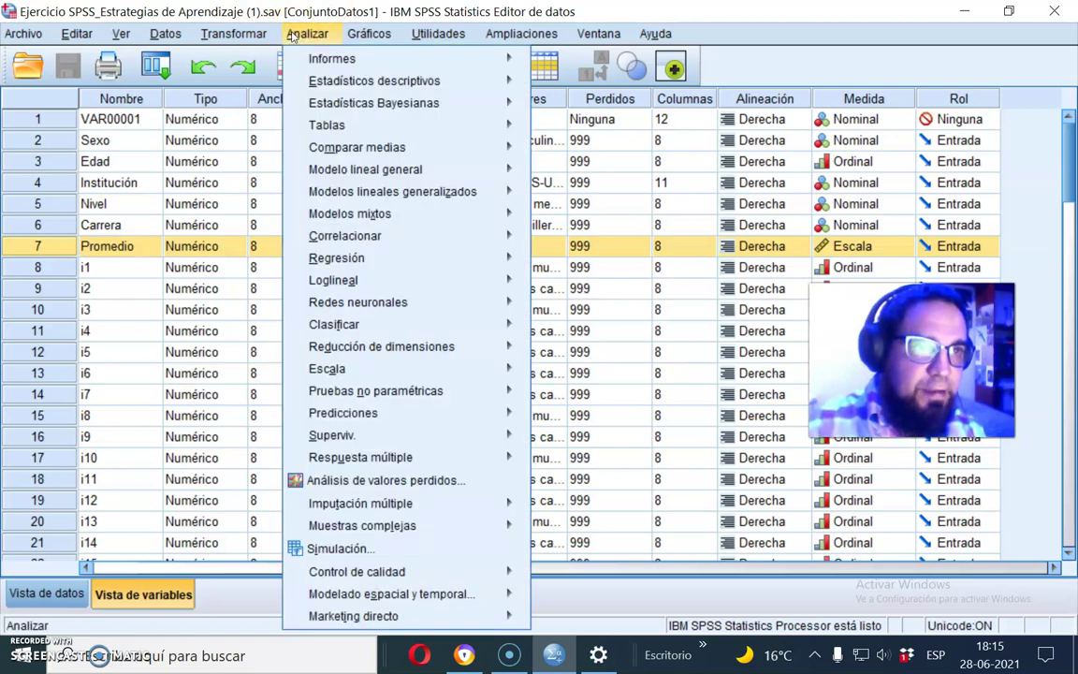
pyautogui.moveTo(330, 82)
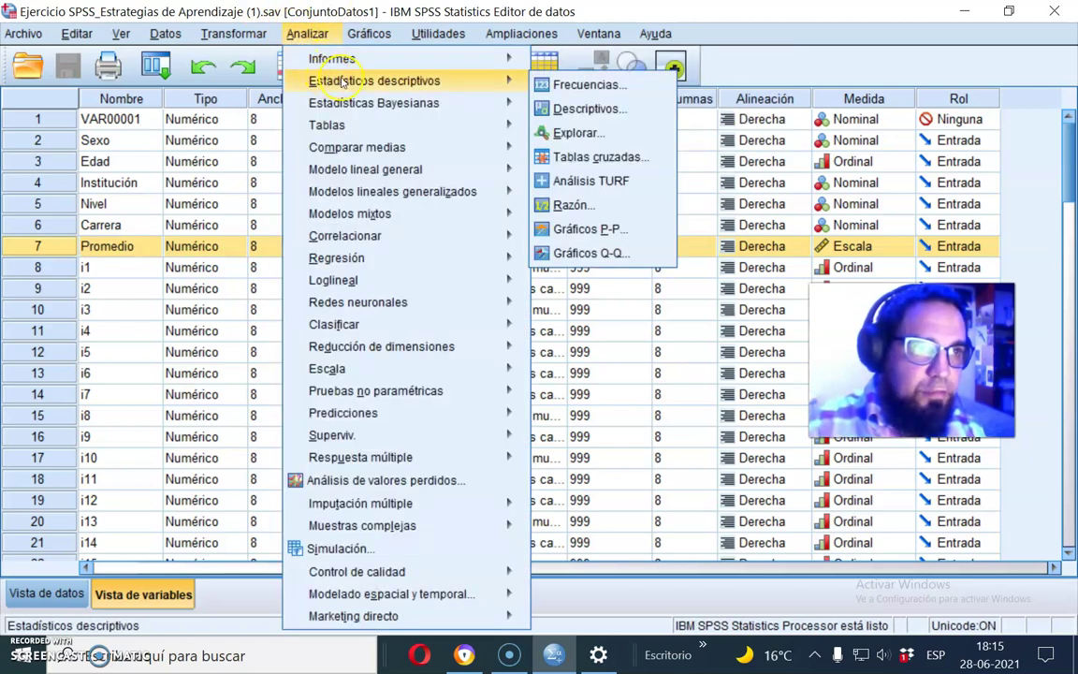
pyautogui.moveTo(421, 102)
pyautogui.moveTo(234, 34)
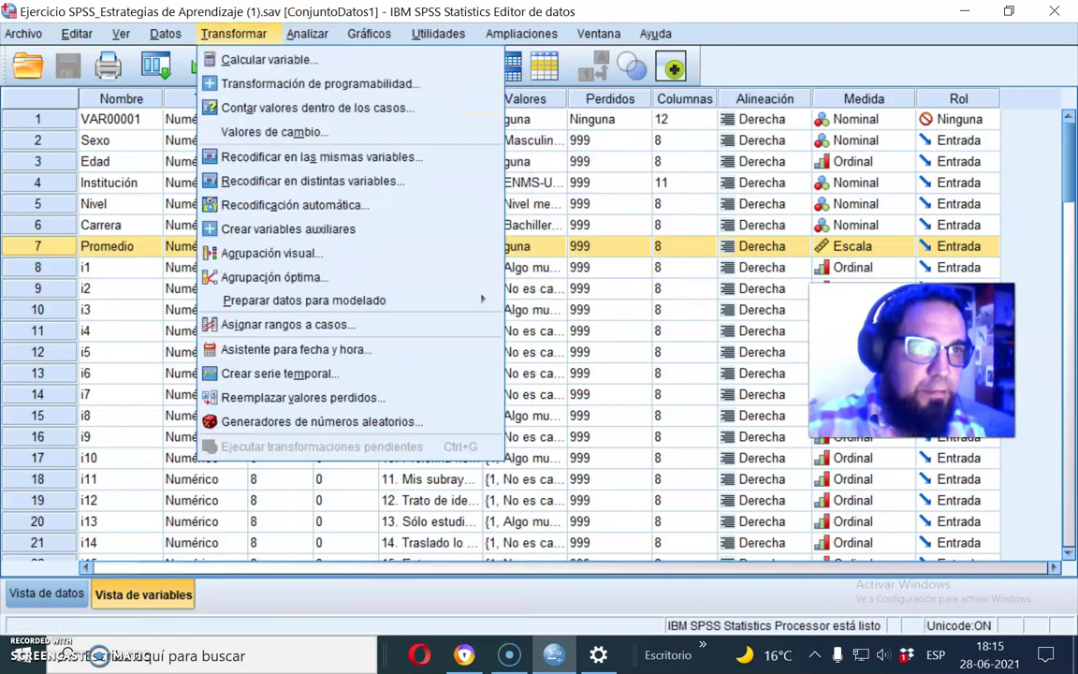
pyautogui.moveTo(306, 33)
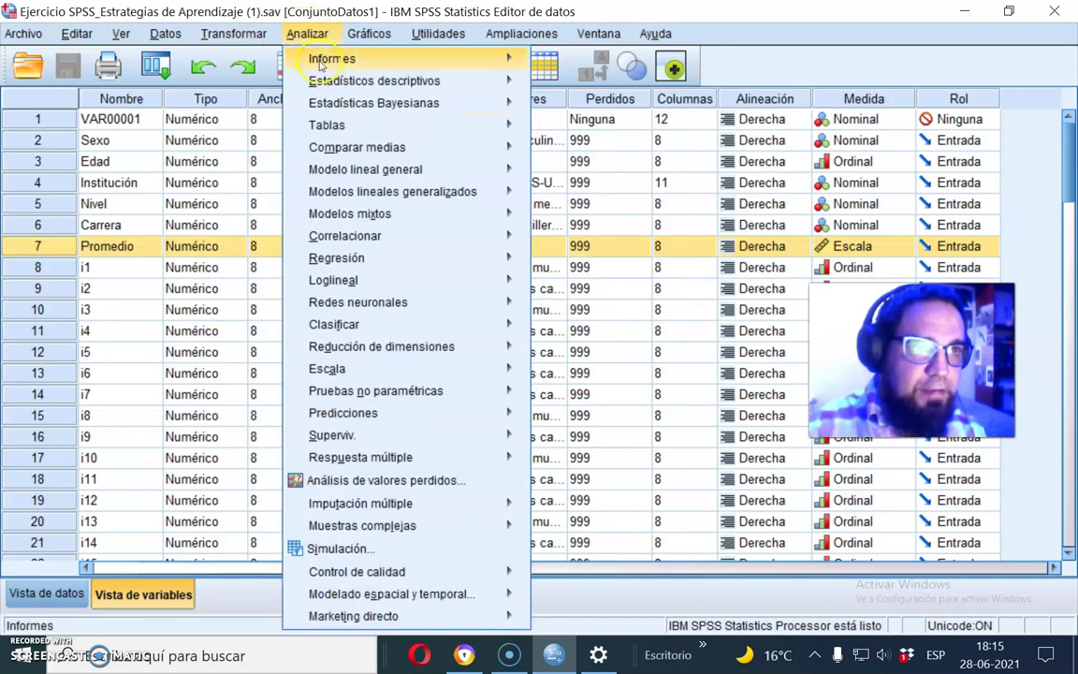
pyautogui.moveTo(295, 79)
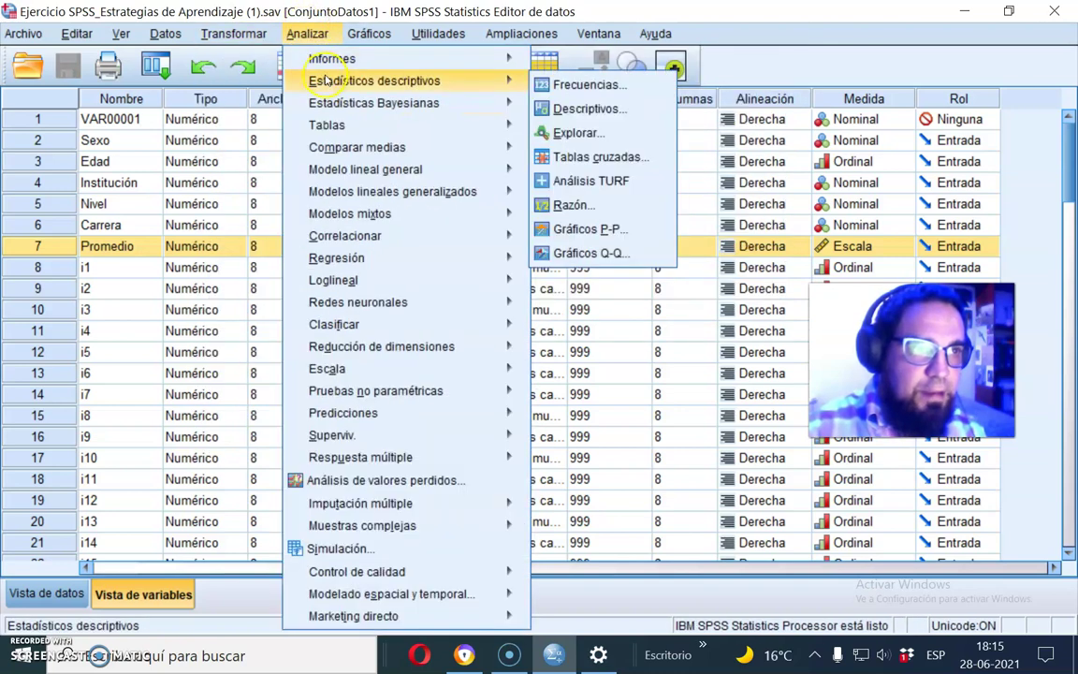
pyautogui.click(602, 133)
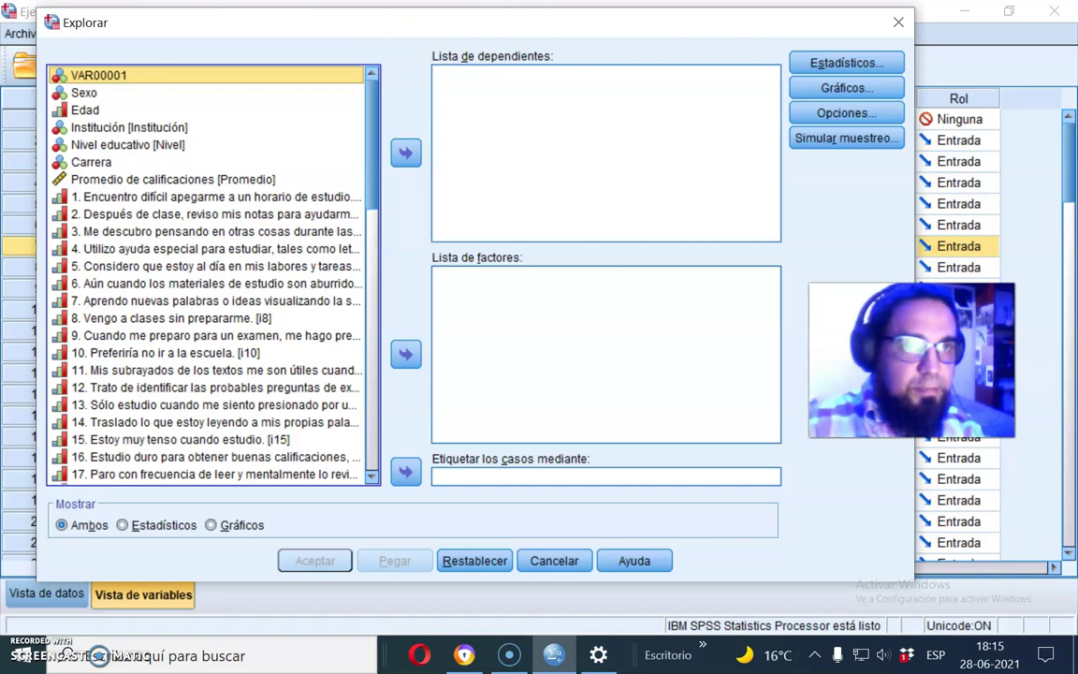
pyautogui.moveTo(145, 29); pyautogui.dragTo(159, 27)
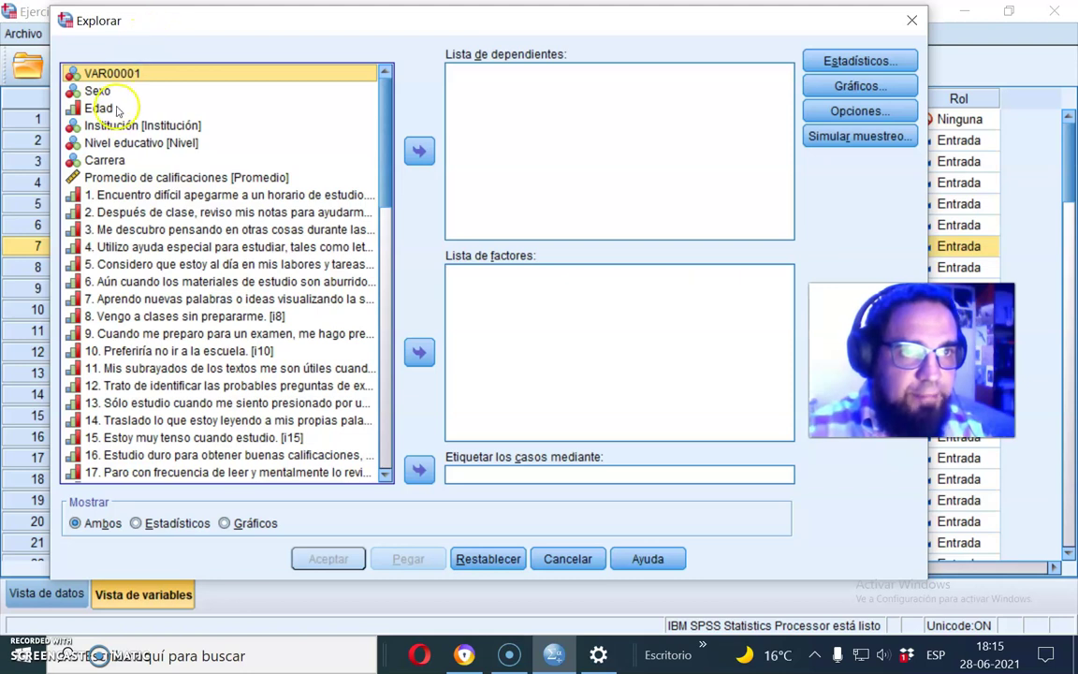
pyautogui.moveTo(100, 108); pyautogui.dragTo(582, 86)
pyautogui.moveTo(183, 160); pyautogui.dragTo(486, 122)
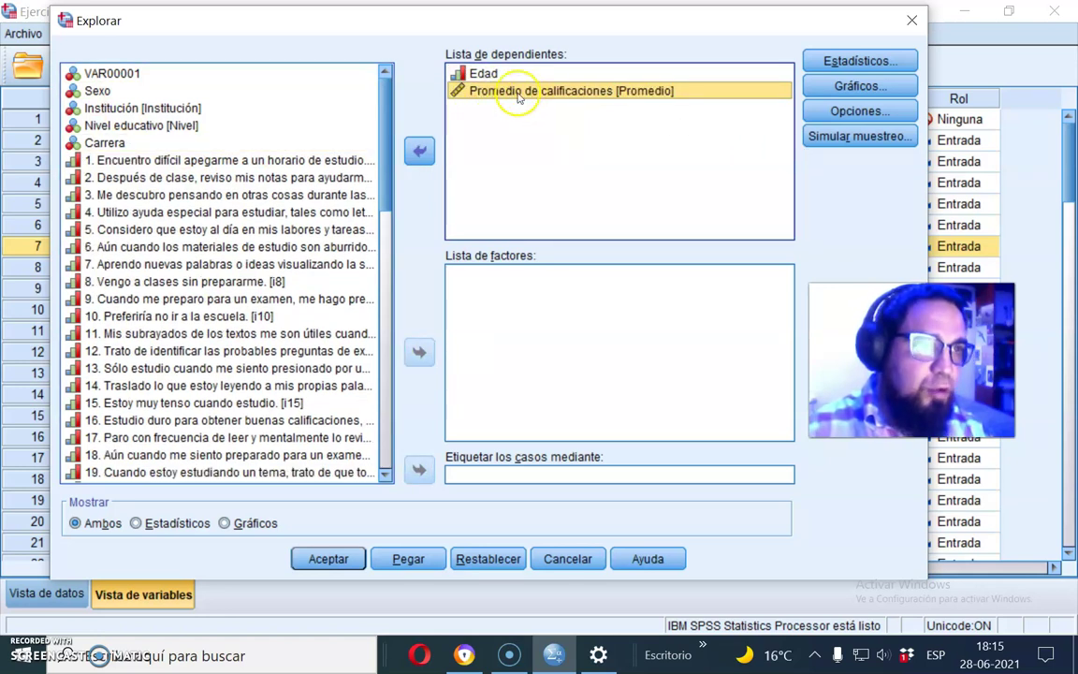
pyautogui.moveTo(561, 24); pyautogui.dragTo(600, 20)
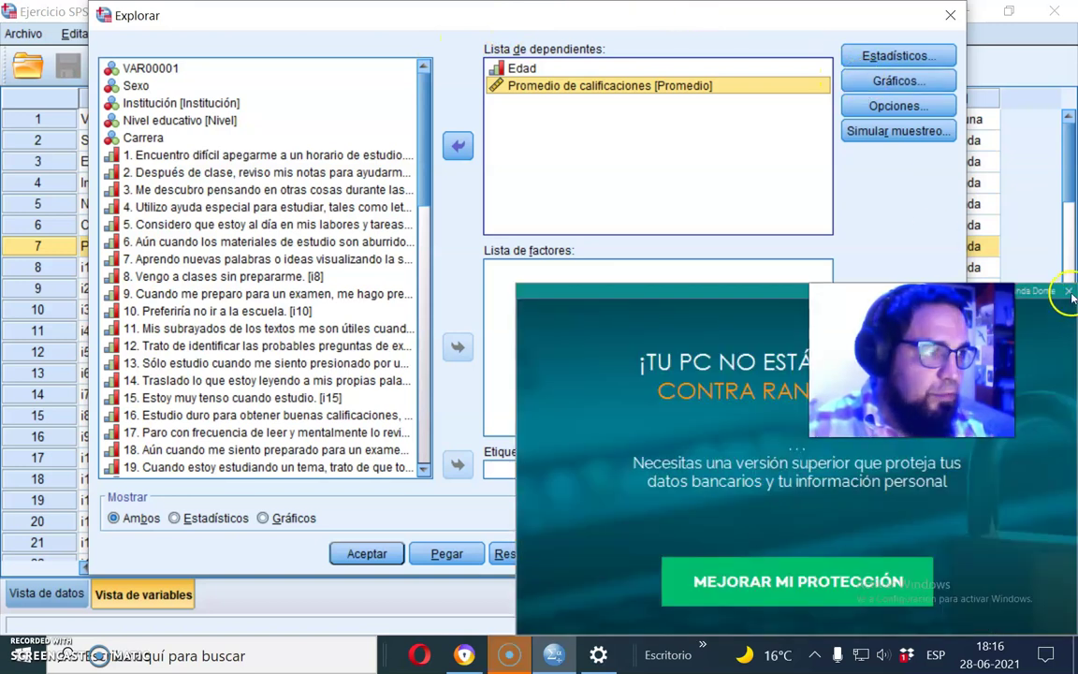
# Exclude the stem-and-leaf plot, include Histograma in the Explorar plots, and run the analysis.
pyautogui.click(1068, 293)
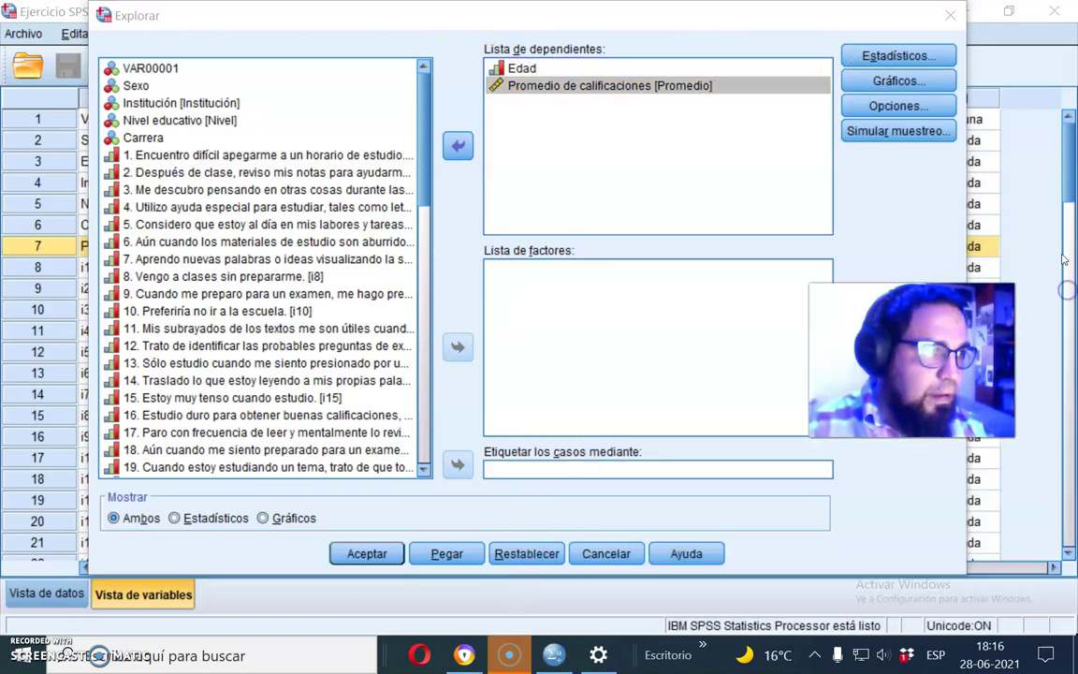
pyautogui.click(896, 80)
pyautogui.click(746, 73)
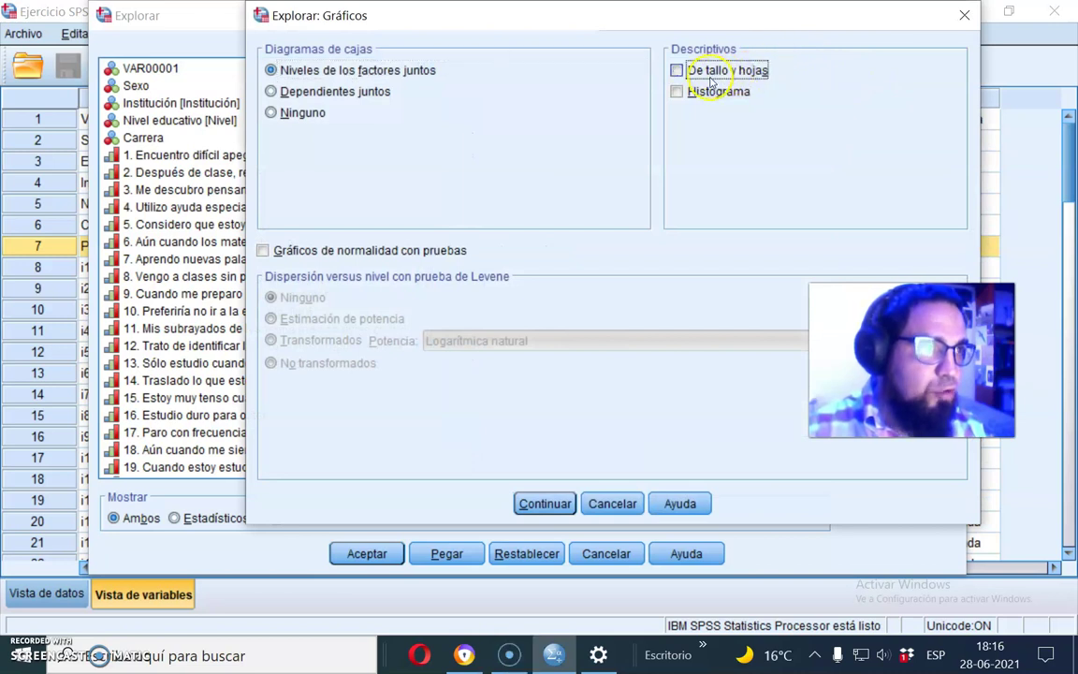
pyautogui.click(713, 92)
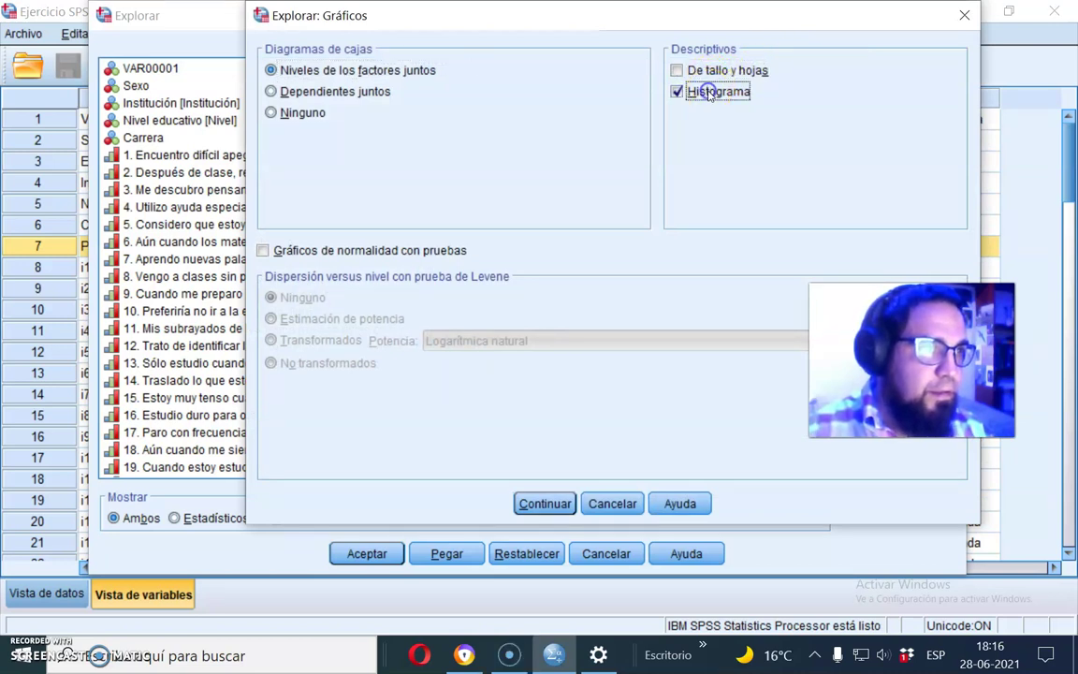
pyautogui.click(541, 504)
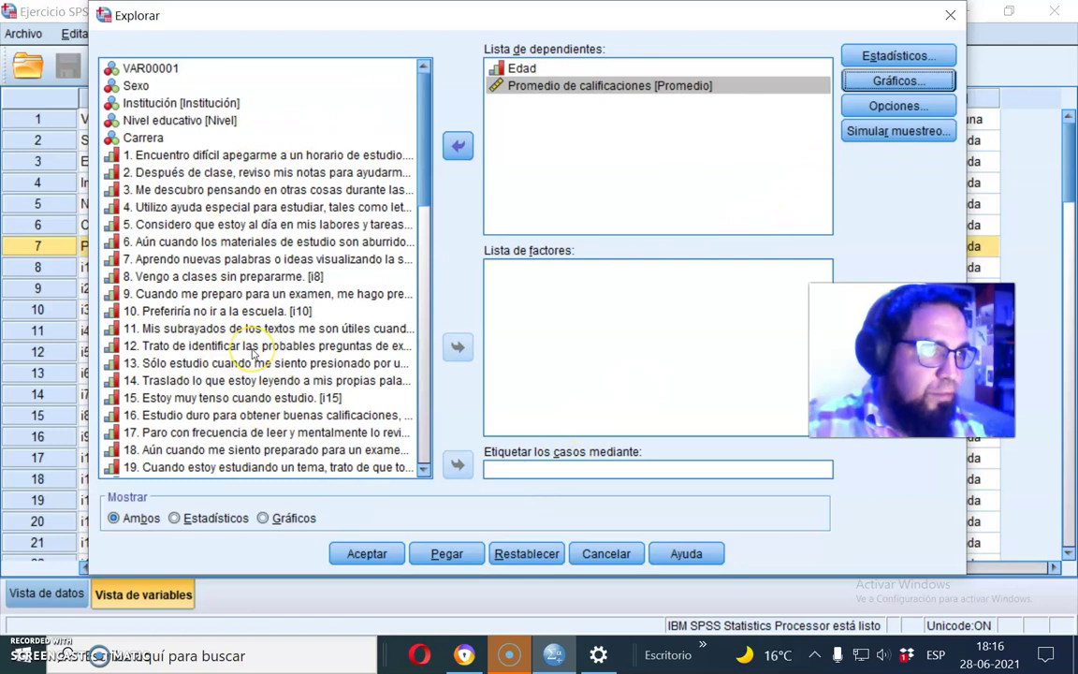
pyautogui.click(366, 553)
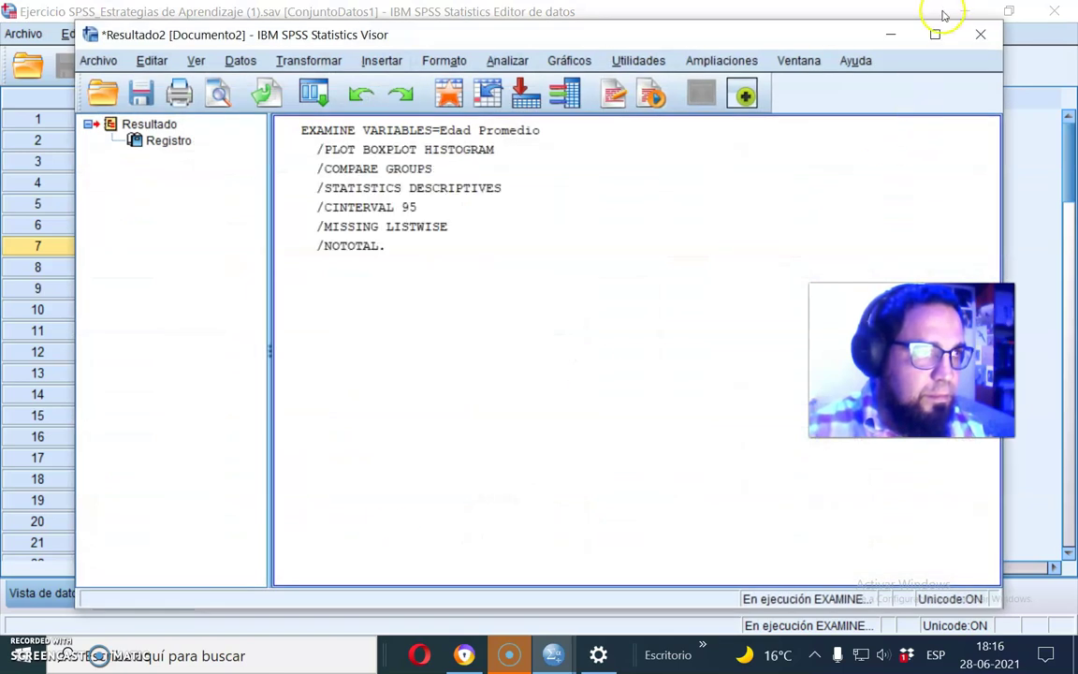
pyautogui.click(935, 33)
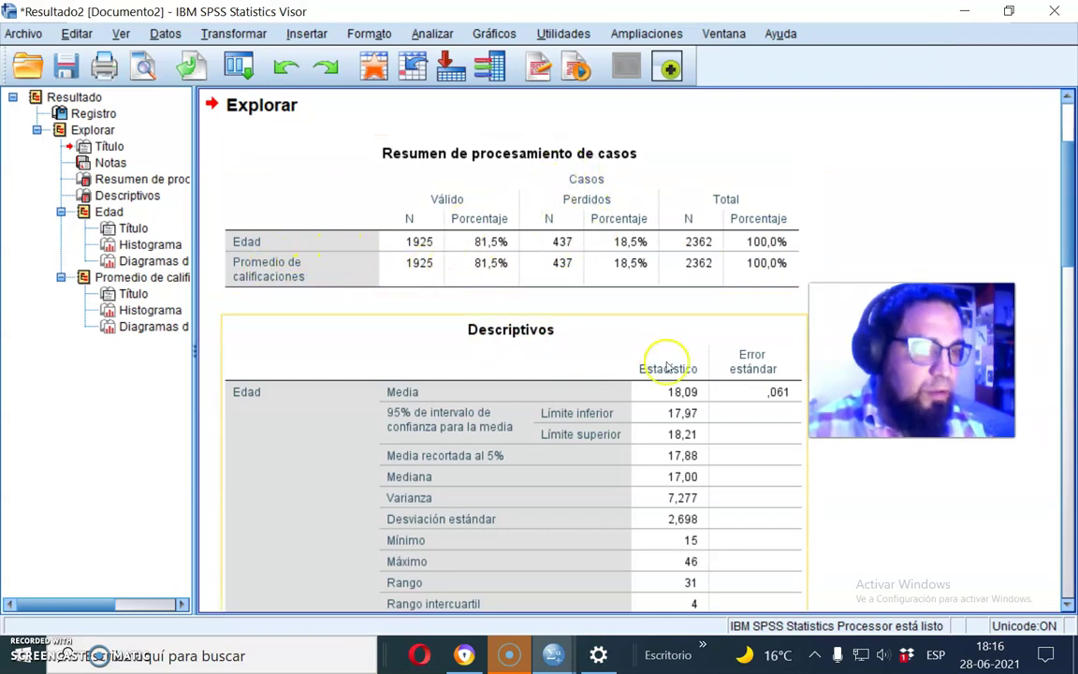
# Examine the descriptive statistics and compare the histogram of Edad with its box plot.
pyautogui.scroll(-10, 670, 302)
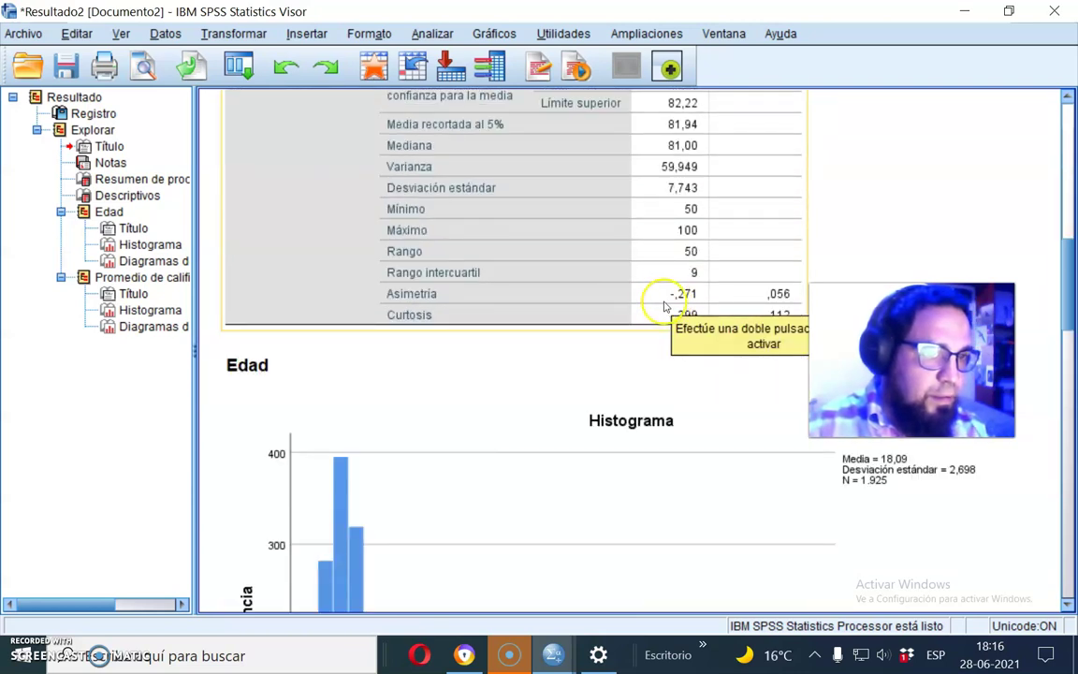
pyautogui.scroll(-7, 645, 305)
pyautogui.scroll(2, 647, 305)
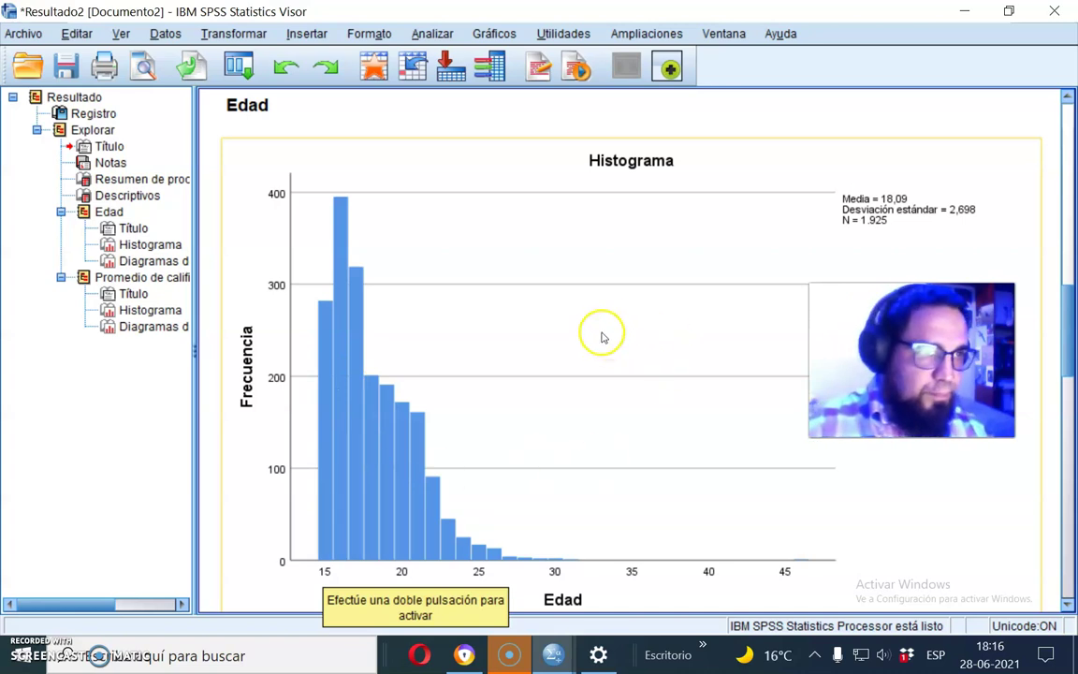
pyautogui.scroll(-5, 606, 334)
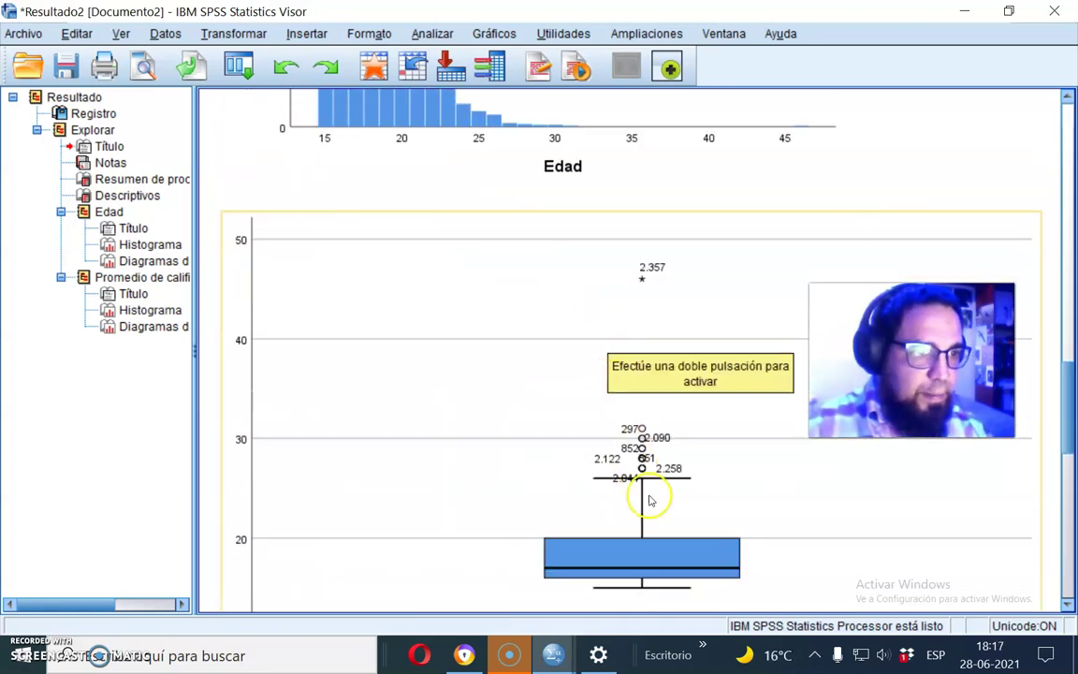
pyautogui.scroll(-1, 632, 393)
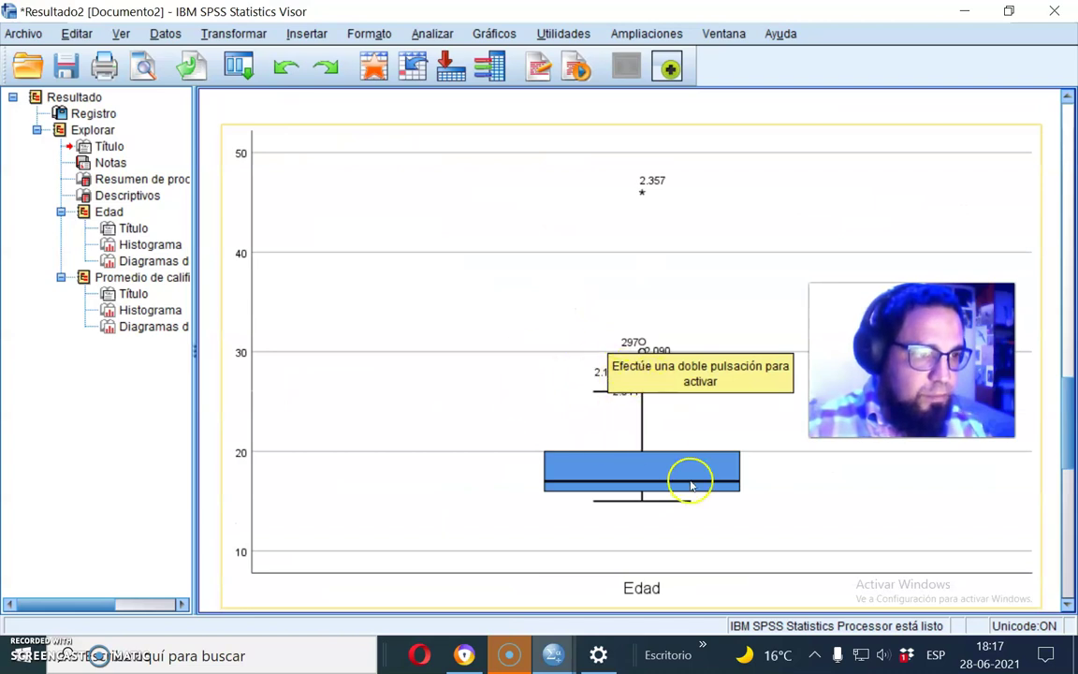
pyautogui.scroll(-2, 633, 401)
pyautogui.scroll(6, 634, 404)
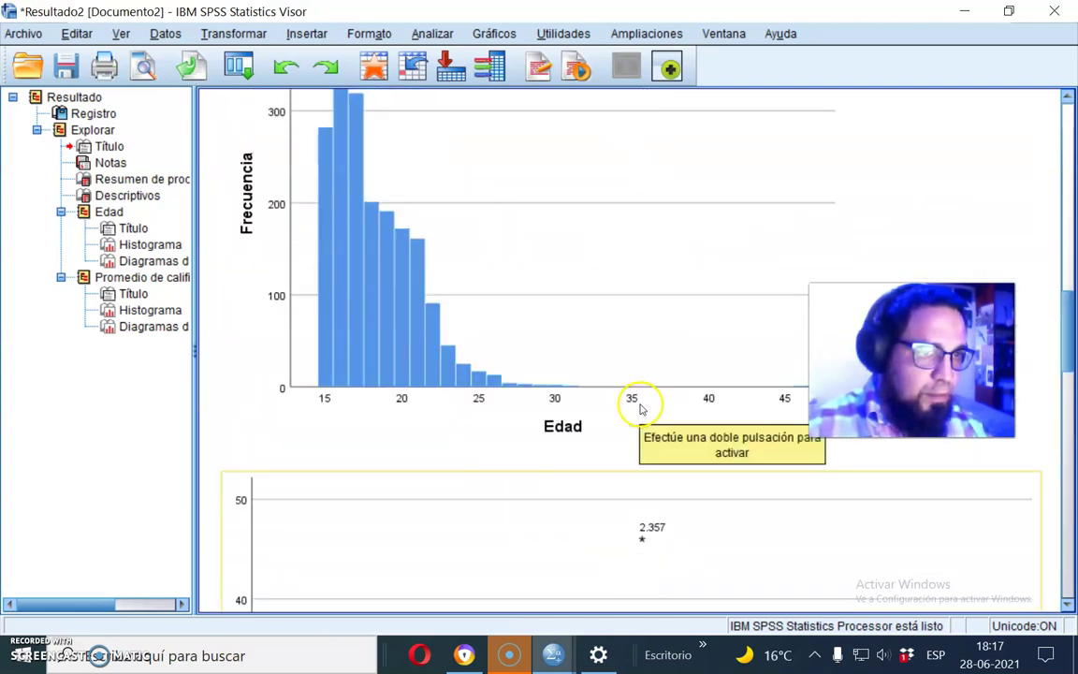
pyautogui.scroll(-2, 664, 524)
pyautogui.scroll(-4, 566, 370)
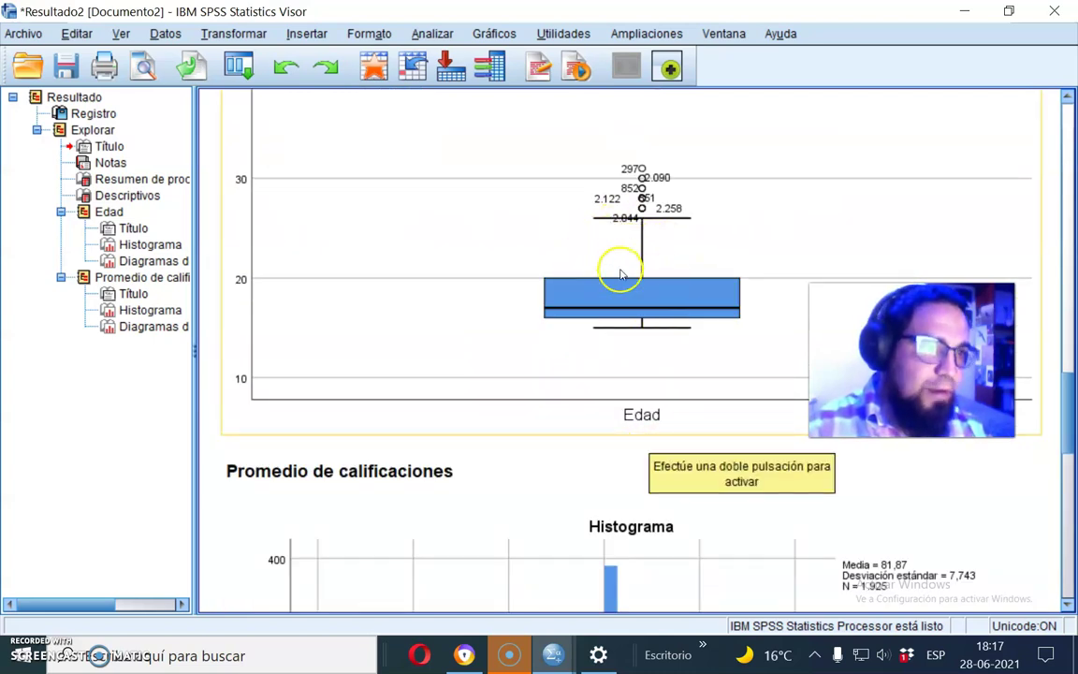
pyautogui.scroll(2, 702, 312)
pyautogui.scroll(-2, 704, 318)
pyautogui.scroll(5, 703, 325)
pyautogui.scroll(3, 380, 229)
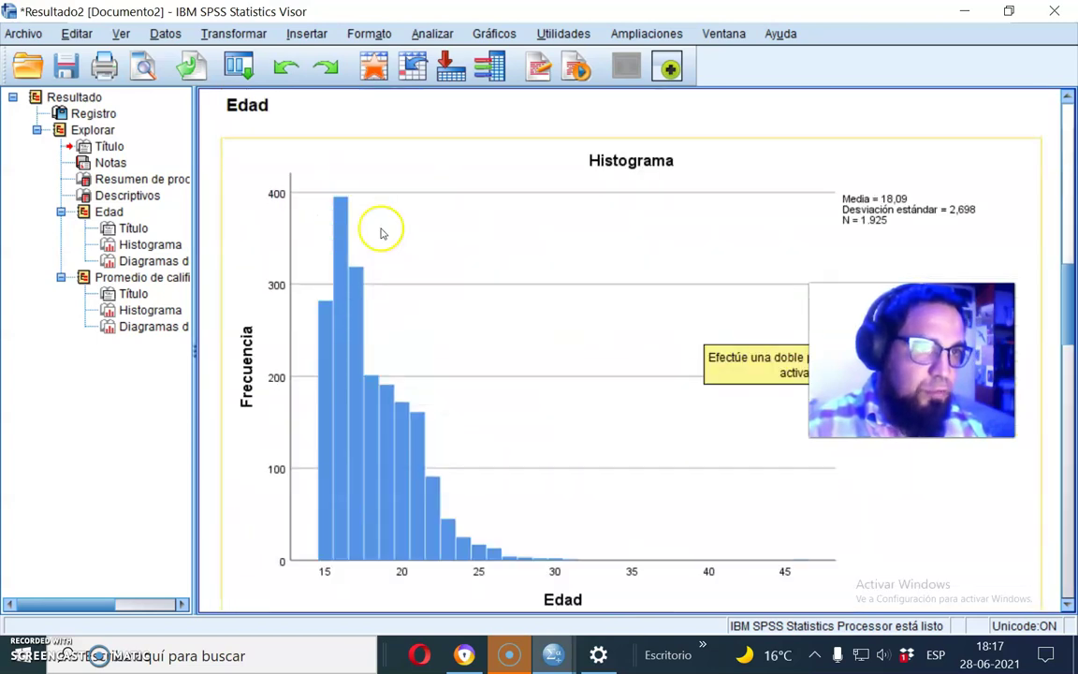
pyautogui.scroll(-2, 564, 335)
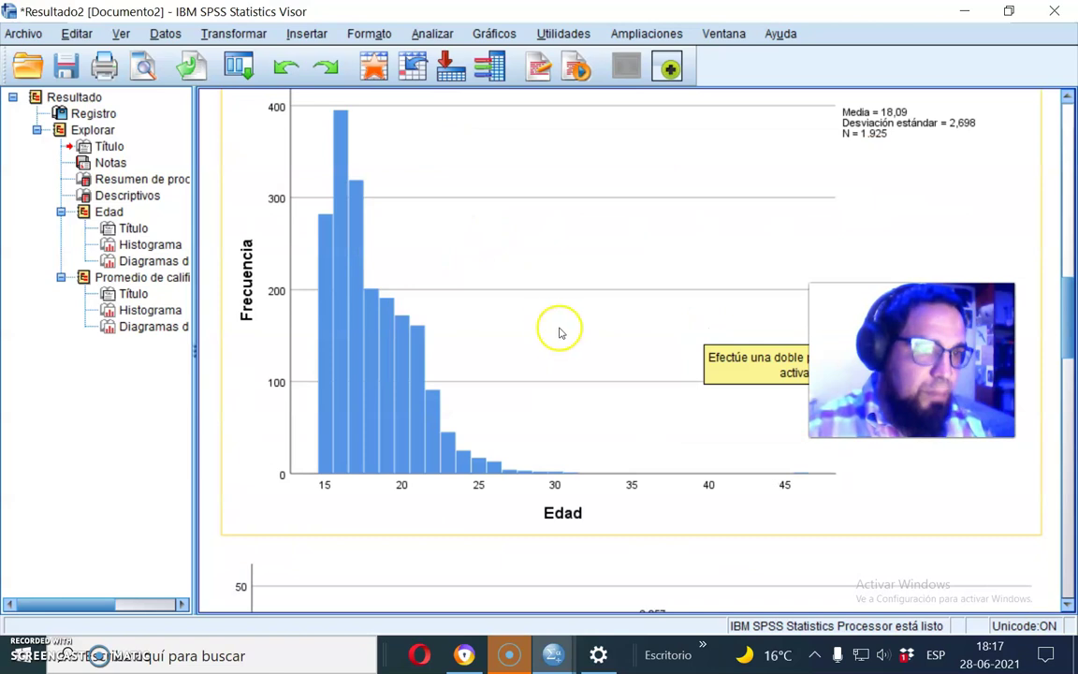
# Examine the histogram and the box plot of Promedio de calificaciones.
pyautogui.scroll(-15, 546, 318)
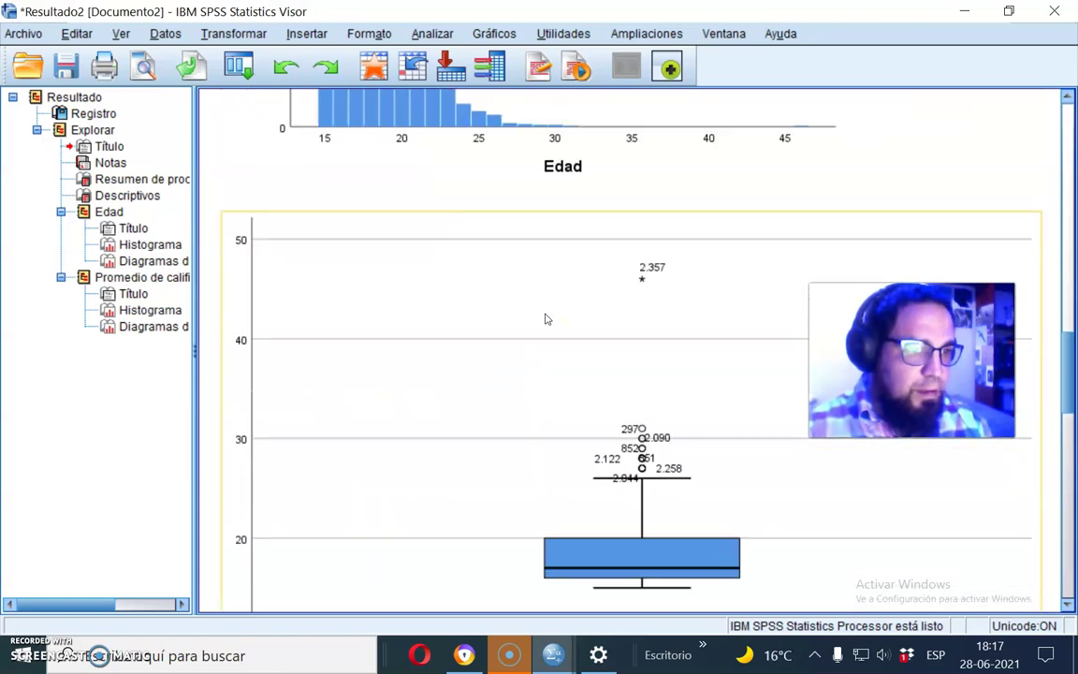
pyautogui.scroll(-7, 546, 318)
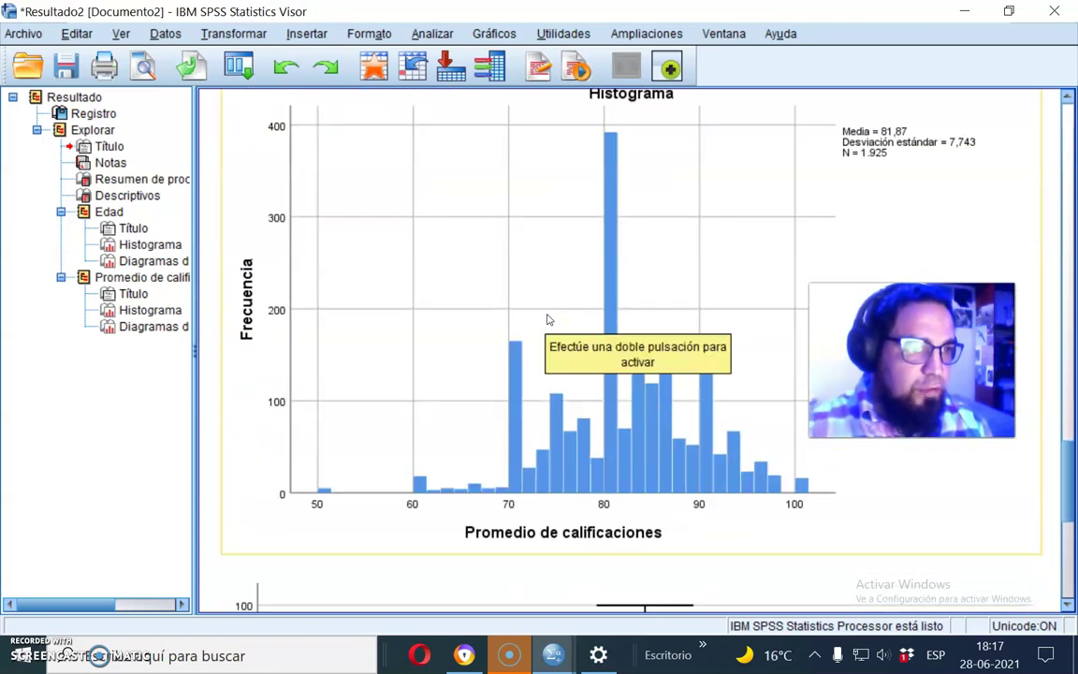
pyautogui.scroll(2, 541, 421)
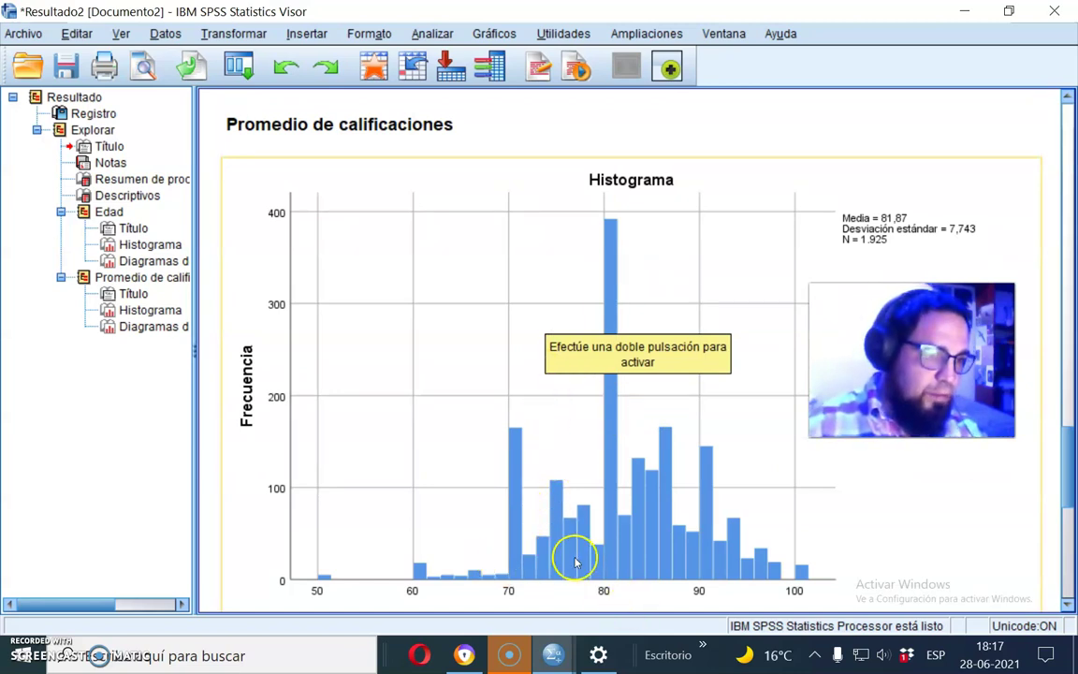
pyautogui.scroll(-4, 603, 506)
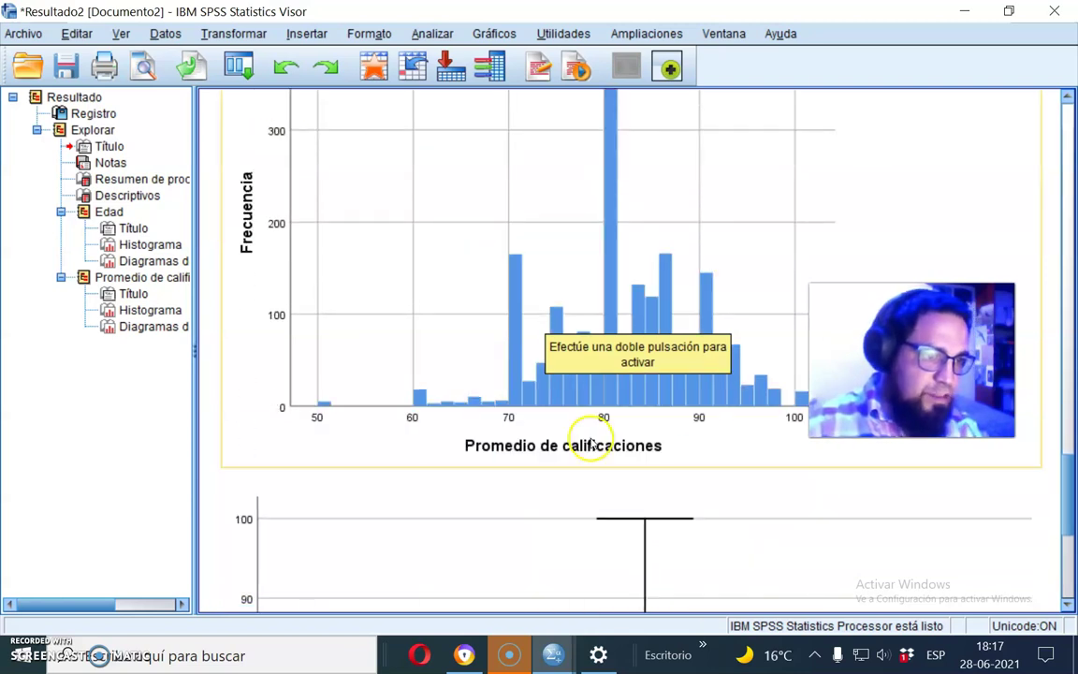
pyautogui.scroll(4, 597, 429)
pyautogui.scroll(-13, 602, 248)
pyautogui.scroll(4, 639, 398)
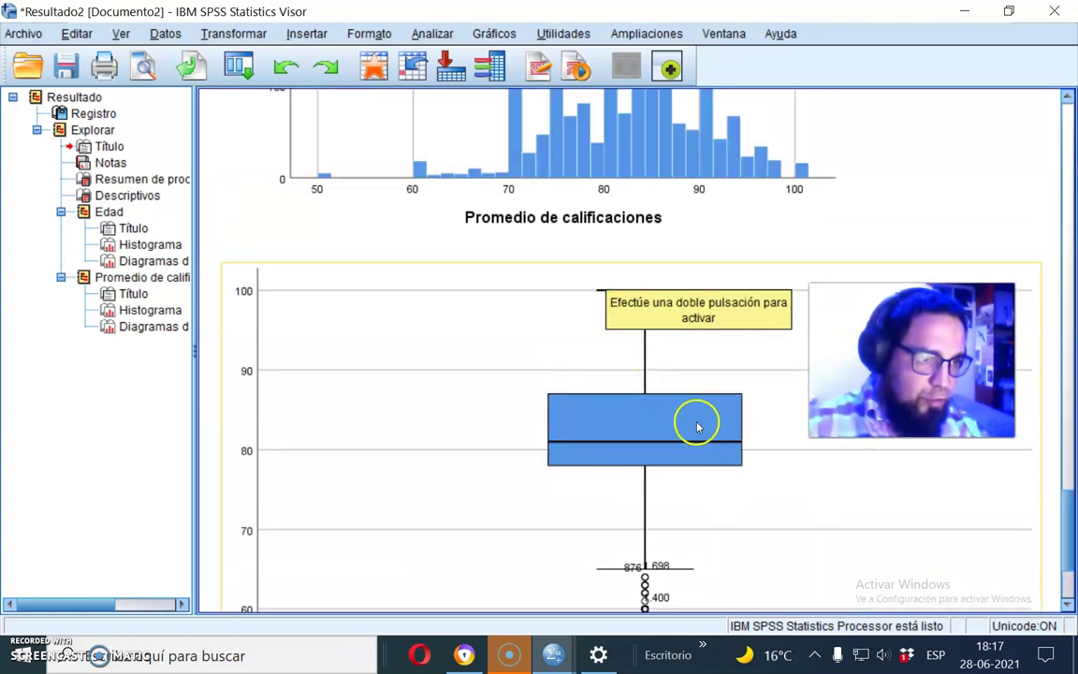
pyautogui.scroll(4, 788, 526)
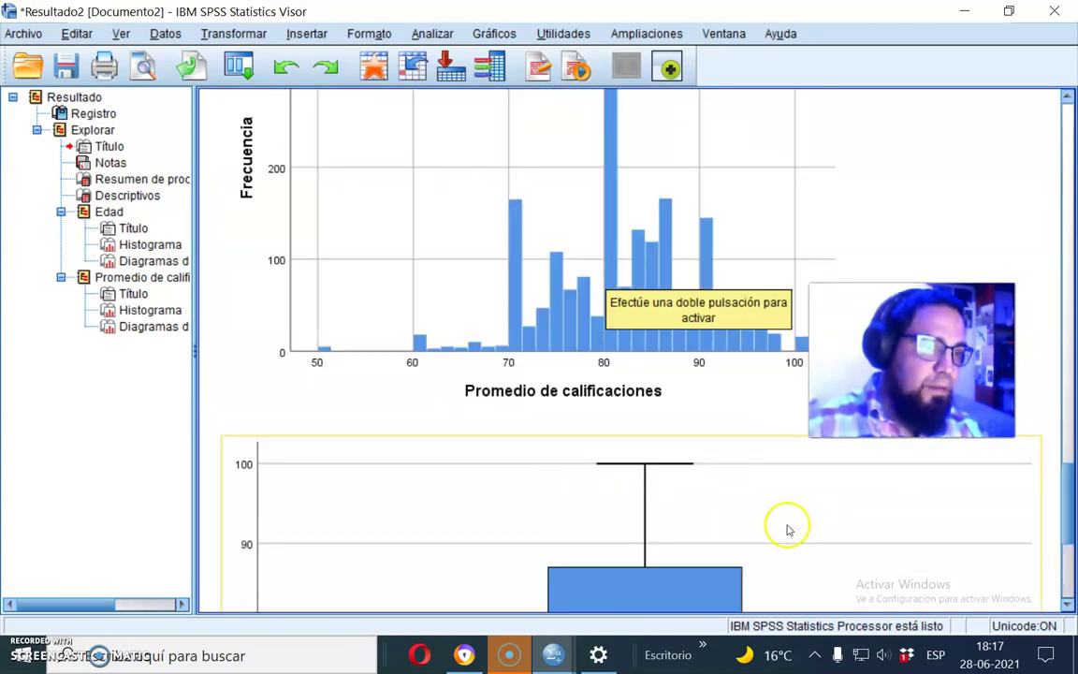
# Return to the Edad charts and inspect the spread, whiskers and outliers in its box plot.
pyautogui.scroll(20, 788, 529)
pyautogui.scroll(-4, 786, 520)
pyautogui.scroll(-4, 470, 356)
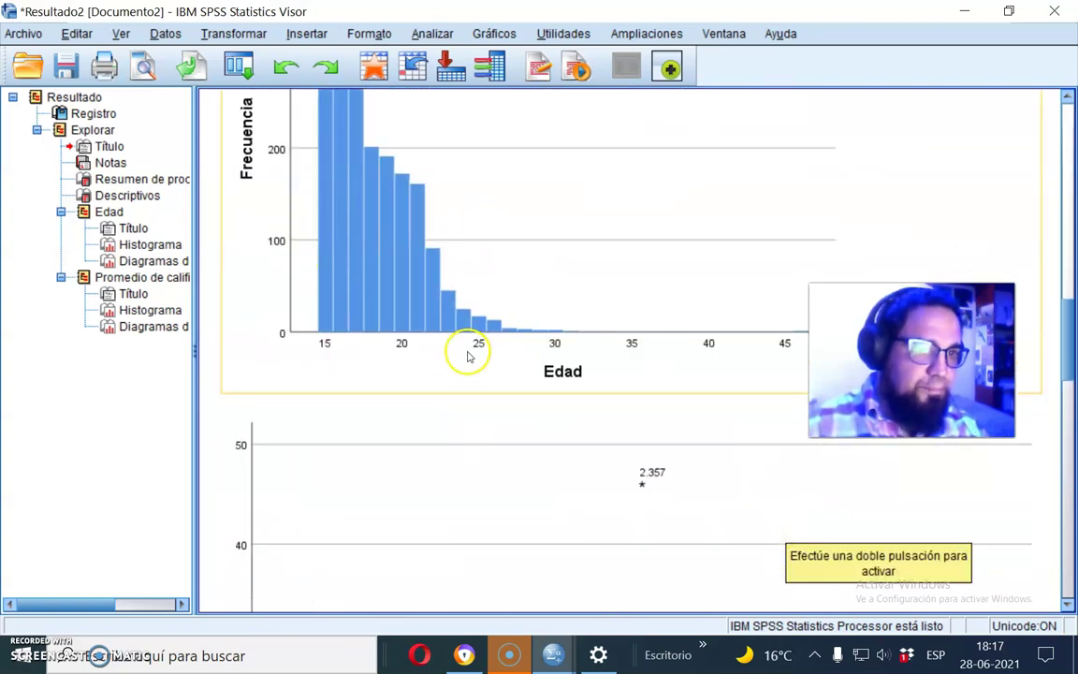
pyautogui.scroll(-4, 470, 356)
pyautogui.scroll(-4, 452, 337)
pyautogui.scroll(2, 452, 337)
pyautogui.scroll(-2, 452, 337)
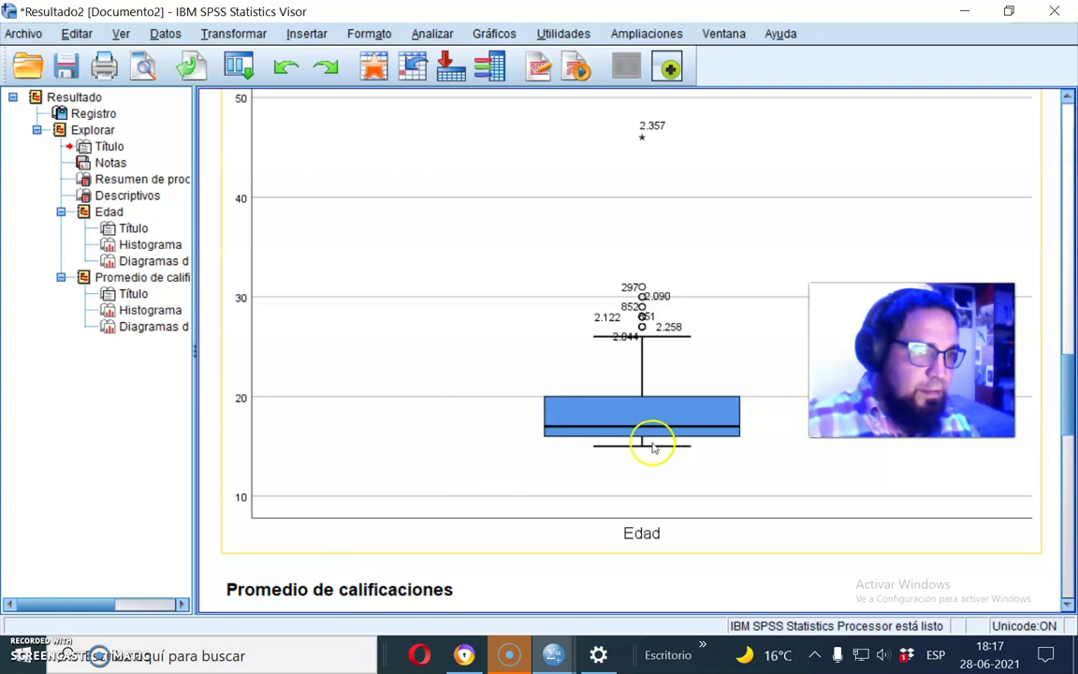
# Study the Edad box plot's outliers, whiskers, median and box edges, and relate them to the Edad histogram.
pyautogui.scroll(1, 264, 506)
pyautogui.scroll(-1, 260, 472)
pyautogui.scroll(2, 256, 524)
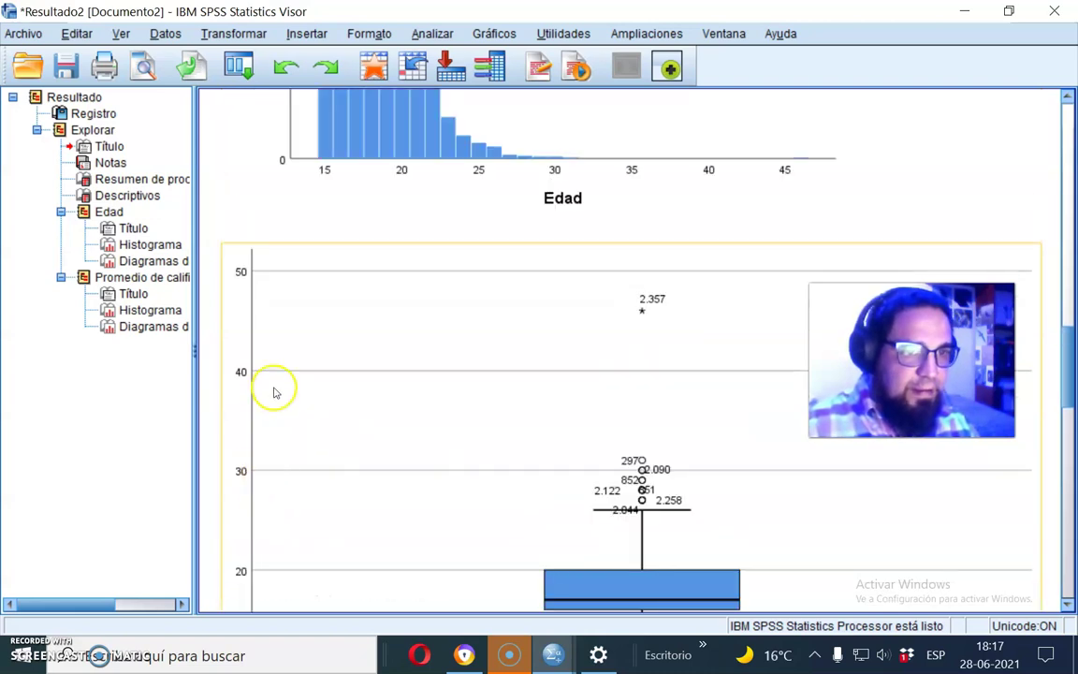
pyautogui.scroll(-2, 253, 482)
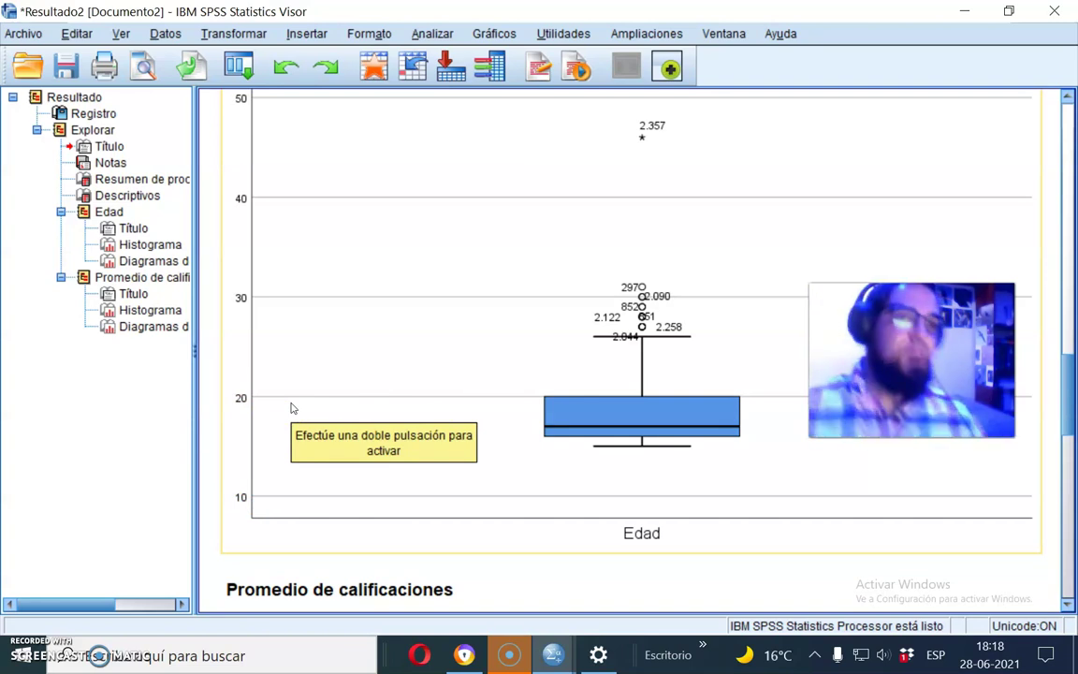
pyautogui.scroll(2, 637, 444)
pyautogui.scroll(-1, 626, 428)
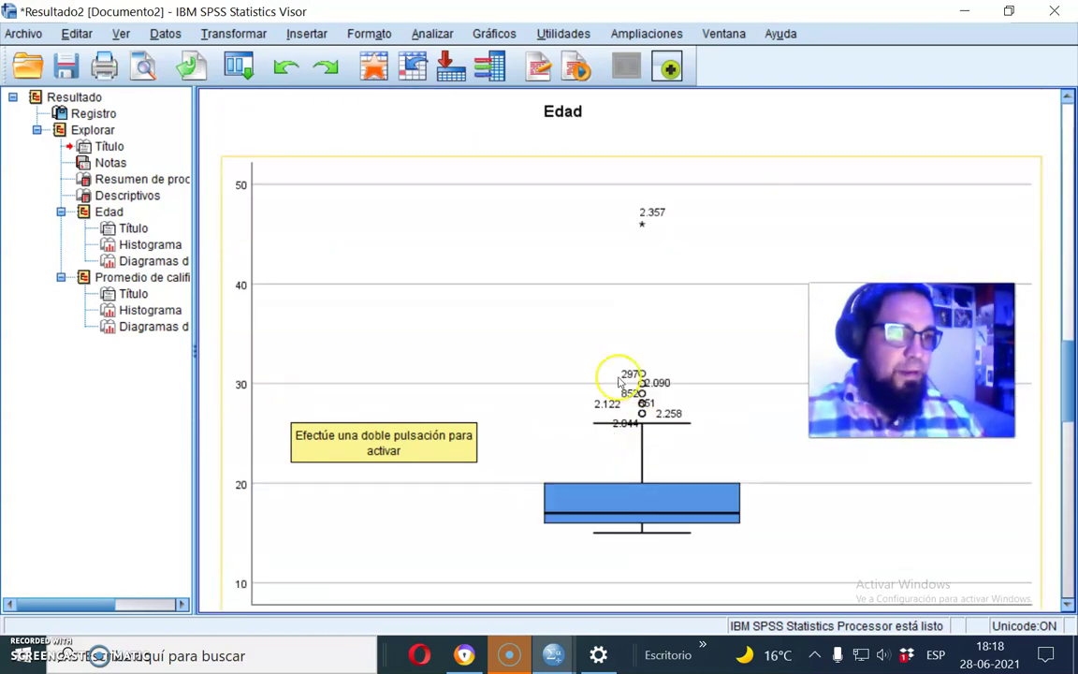
pyautogui.scroll(-1, 580, 346)
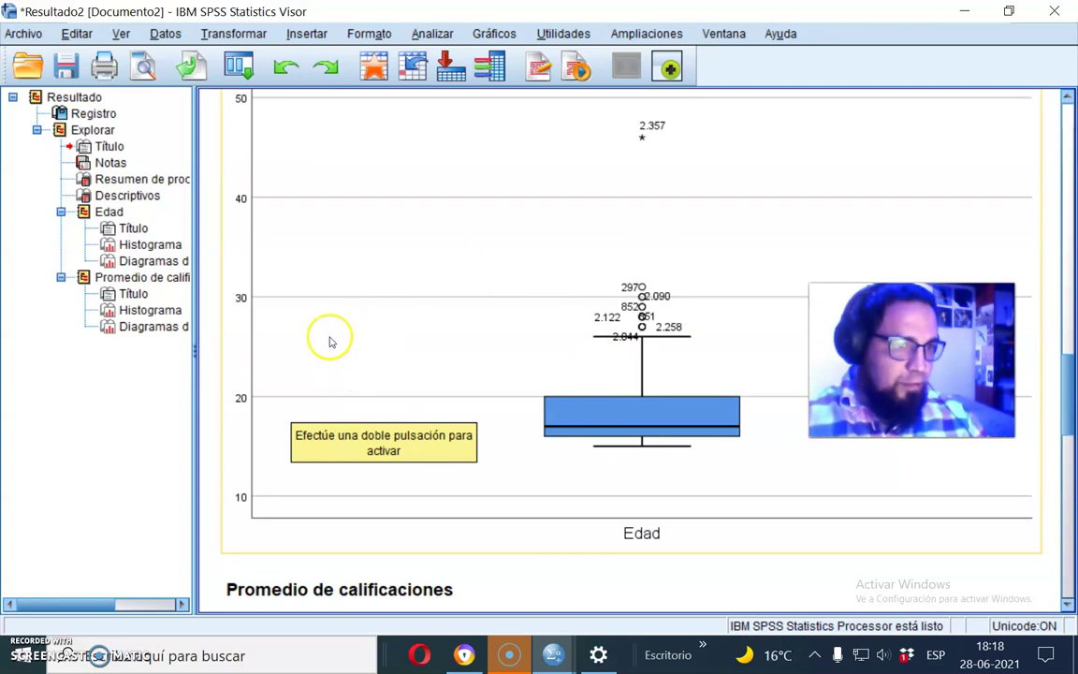
pyautogui.click(584, 469)
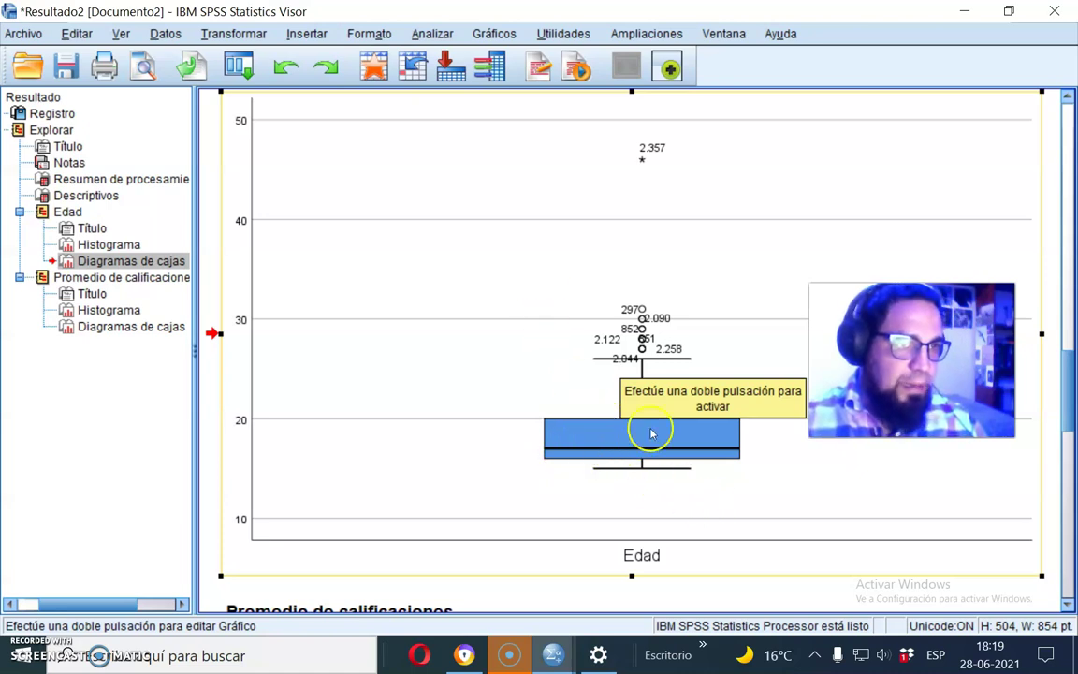
pyautogui.scroll(3, 655, 417)
pyautogui.scroll(3, 659, 409)
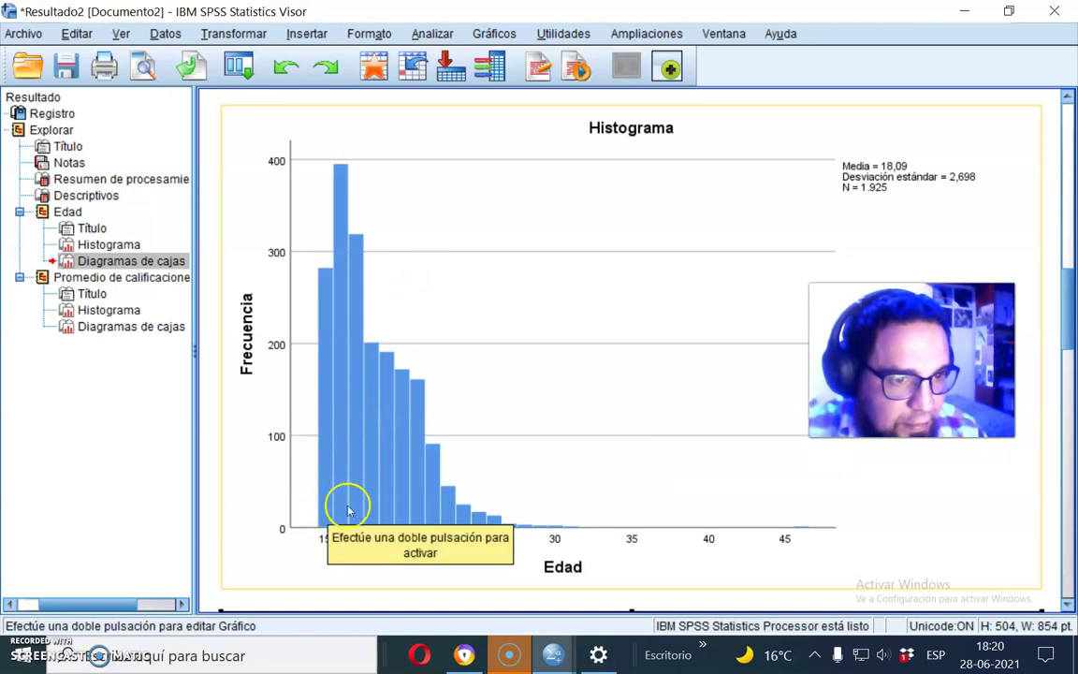
pyautogui.scroll(-5, 776, 546)
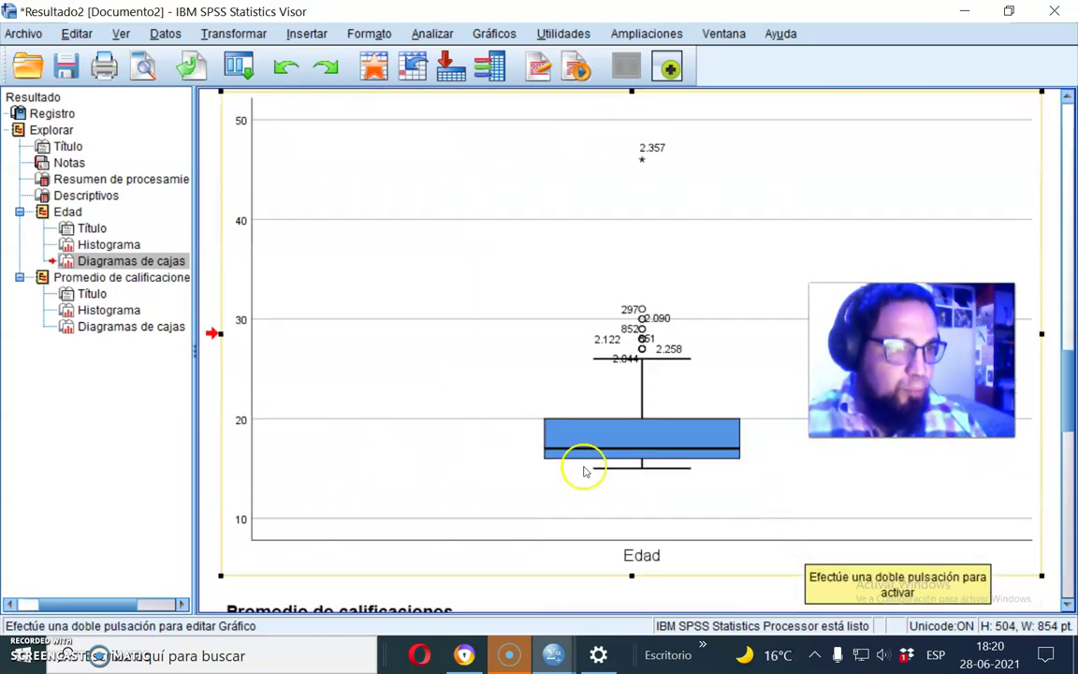
pyautogui.click(556, 419)
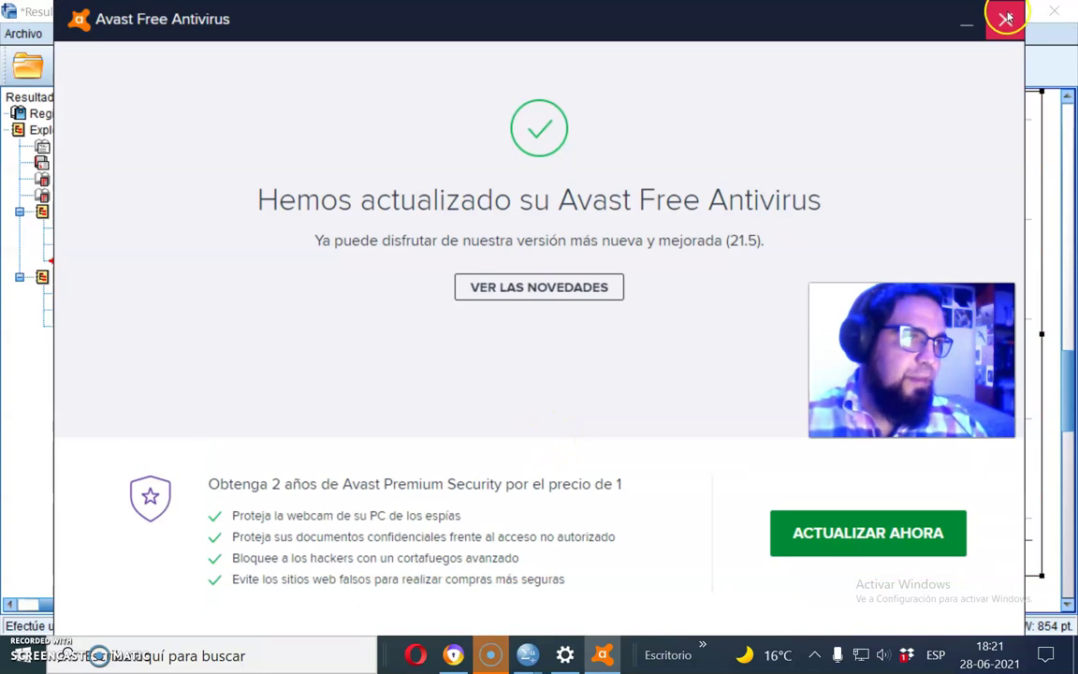
# Close the Avast Free Antivirus update notice and its main window.
pyautogui.click(1004, 17)
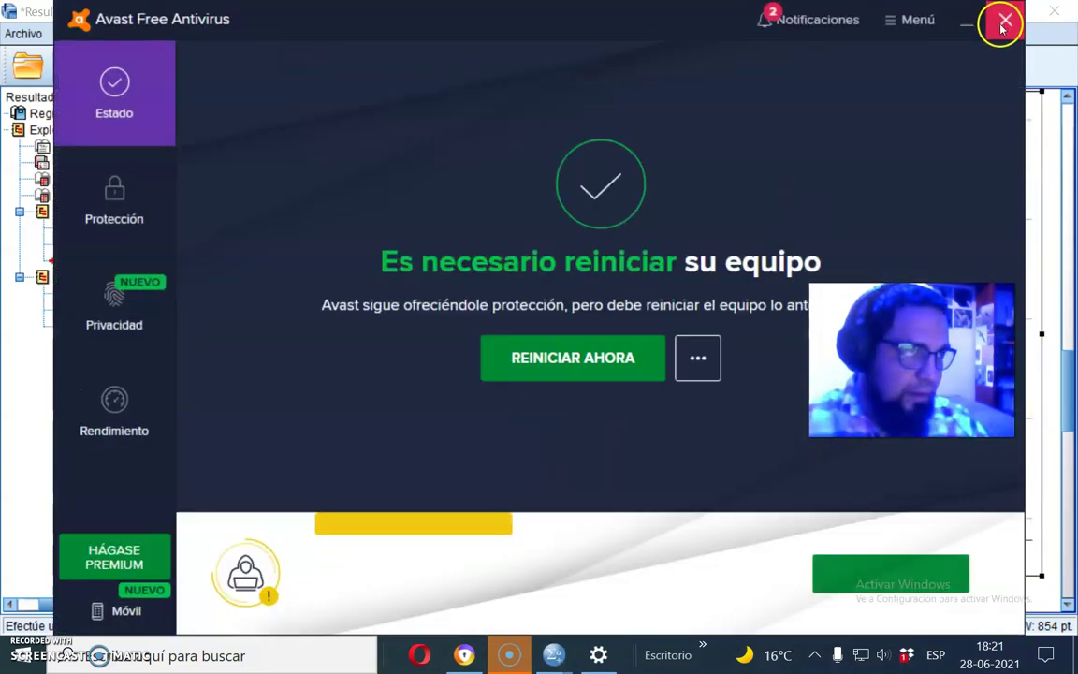
pyautogui.click(1003, 22)
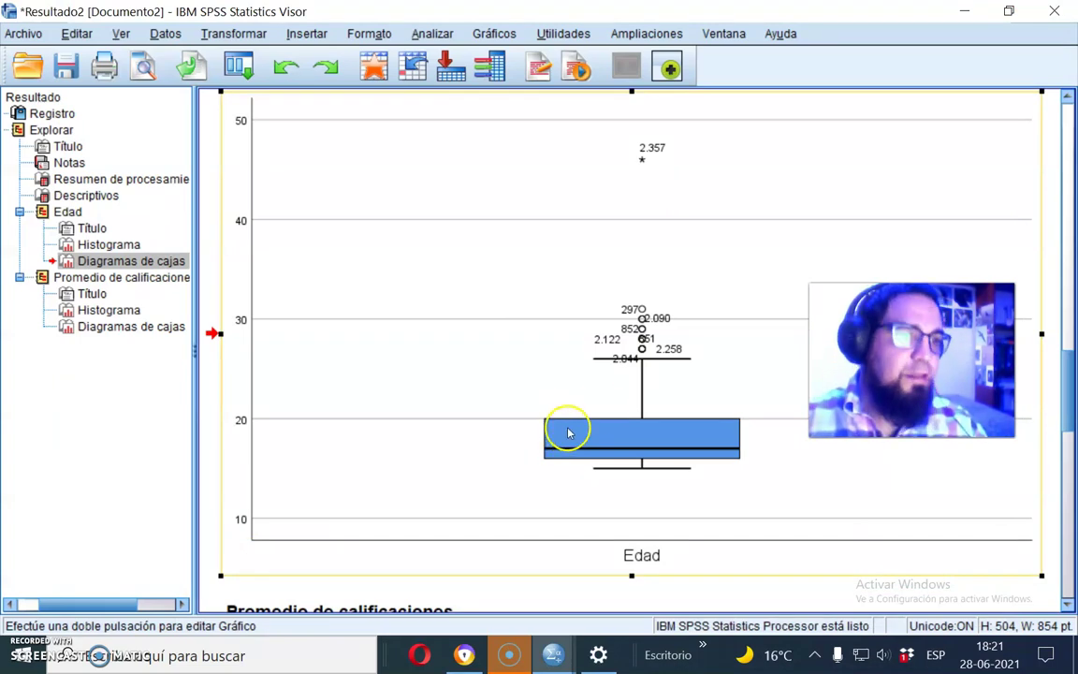
# Compare the concentration and long tail of ages in the Edad histogram with the sections of its box plot.
pyautogui.scroll(6, 568, 432)
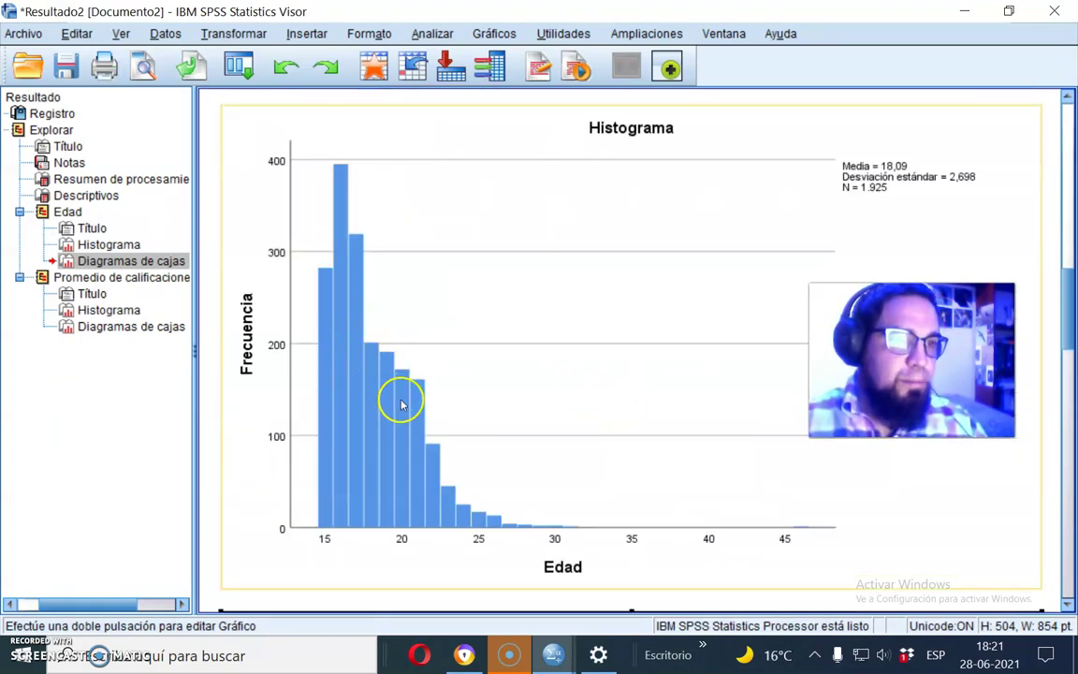
pyautogui.scroll(-6, 524, 459)
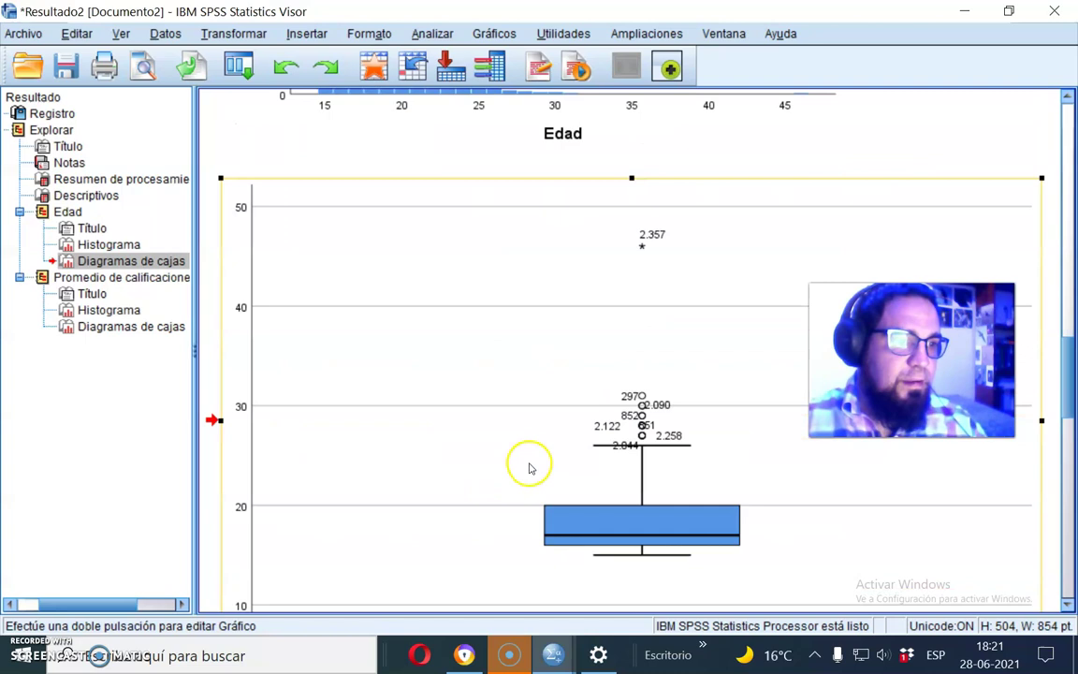
pyautogui.scroll(-5, 628, 470)
pyautogui.scroll(2, 582, 493)
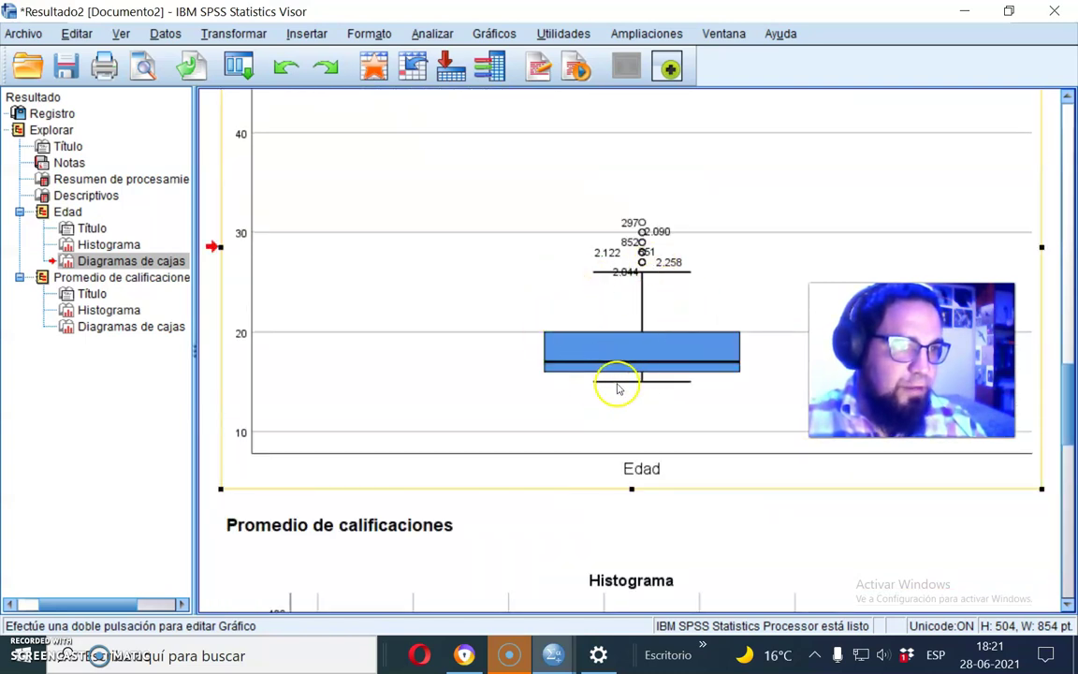
pyautogui.scroll(2, 616, 383)
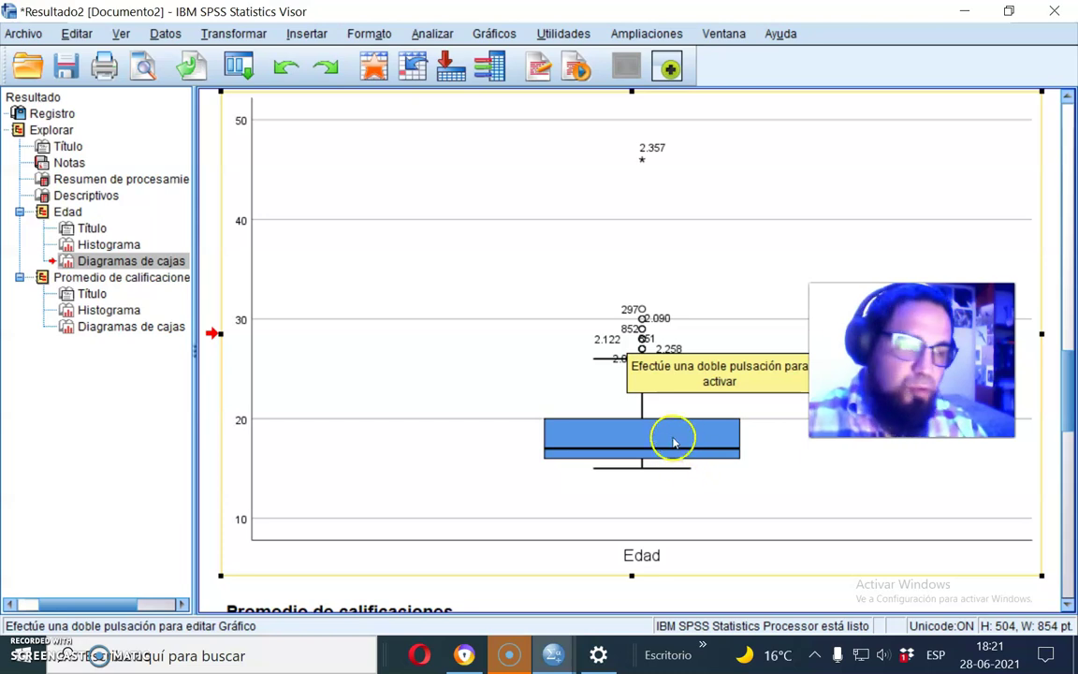
pyautogui.scroll(-2, 674, 442)
pyautogui.scroll(2, 253, 421)
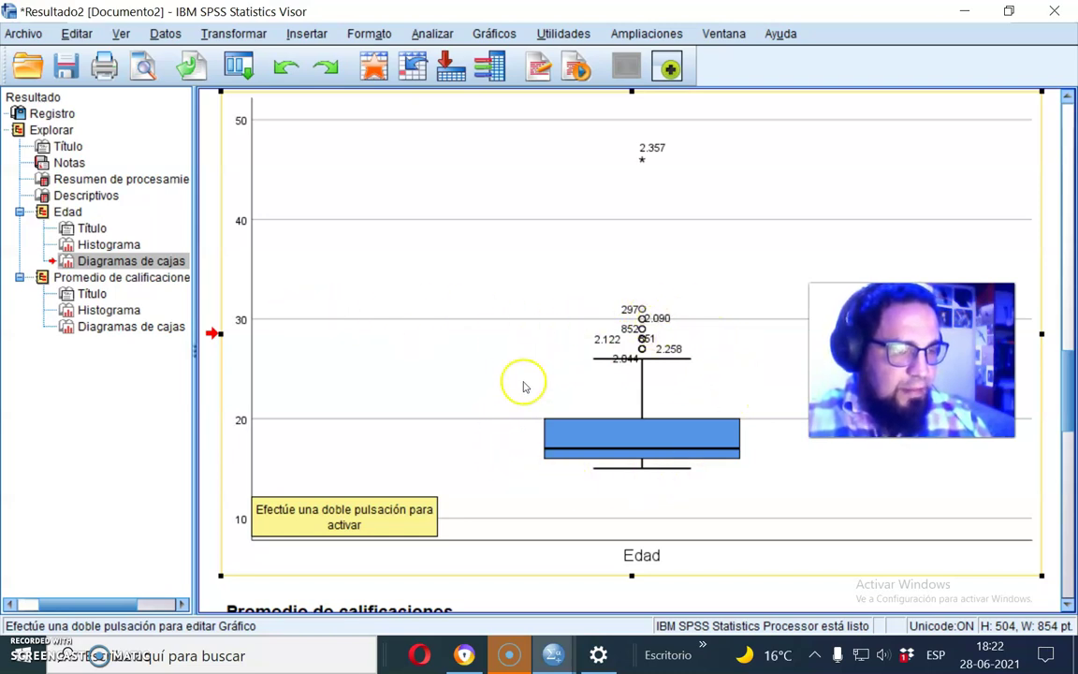
pyautogui.scroll(3, 655, 281)
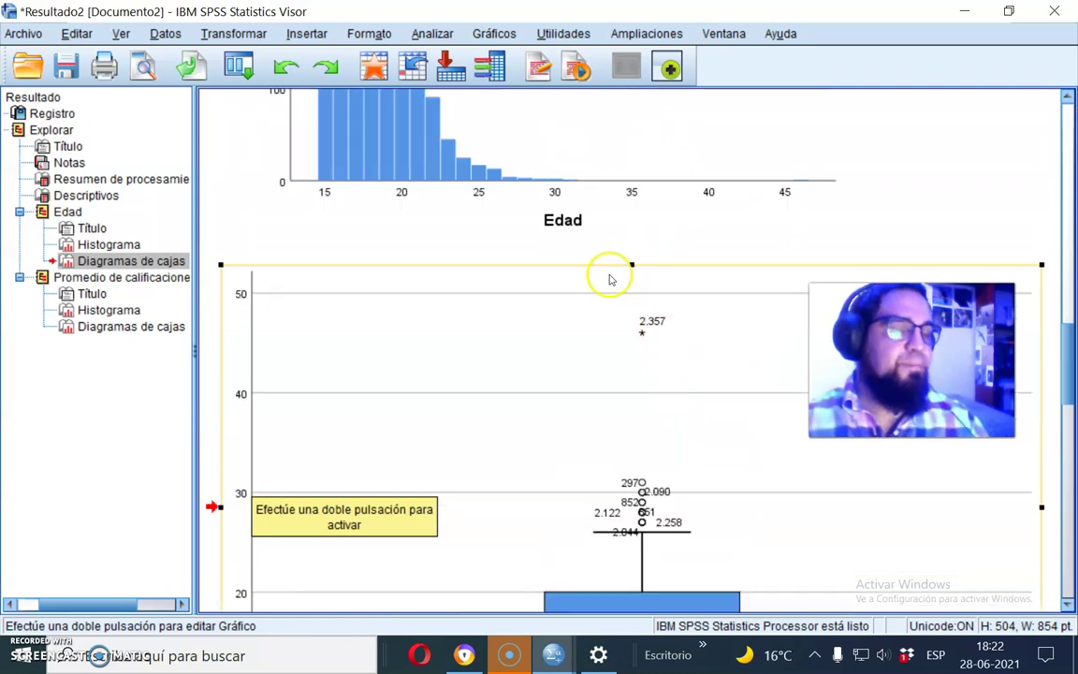
pyautogui.scroll(-3, 612, 279)
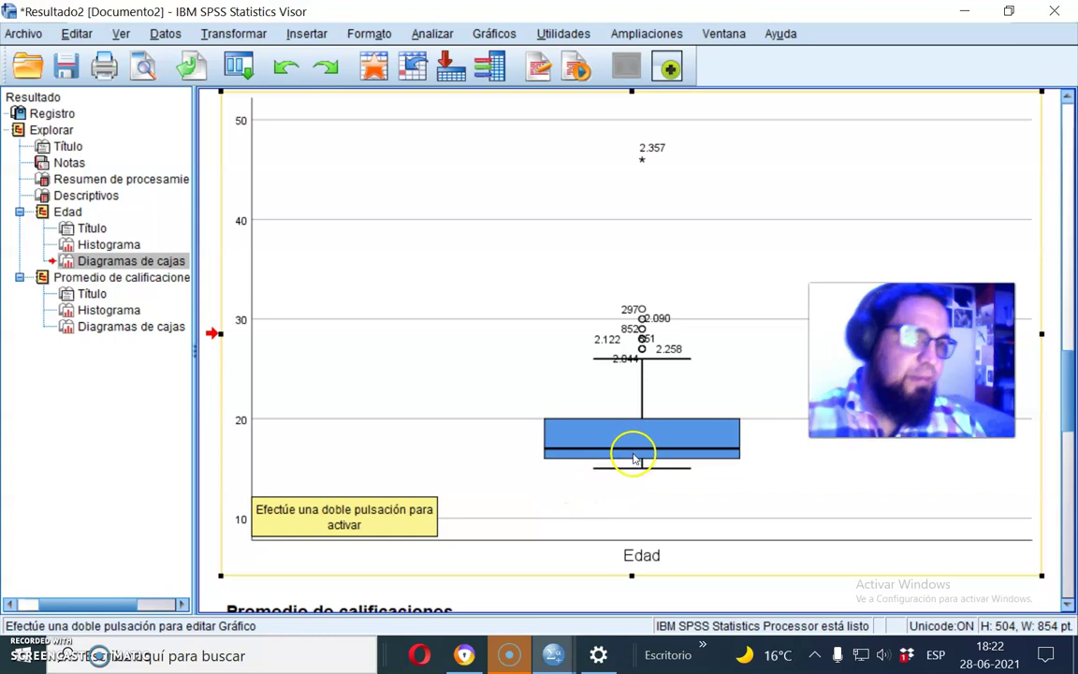
pyautogui.scroll(5, 633, 459)
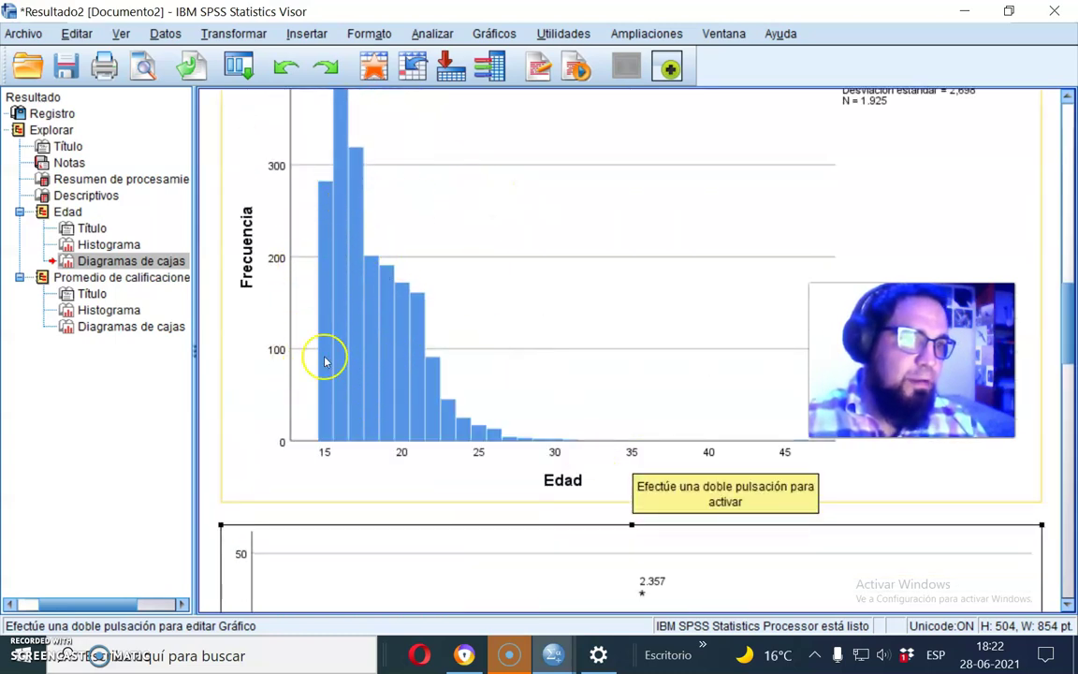
pyautogui.scroll(-5, 452, 438)
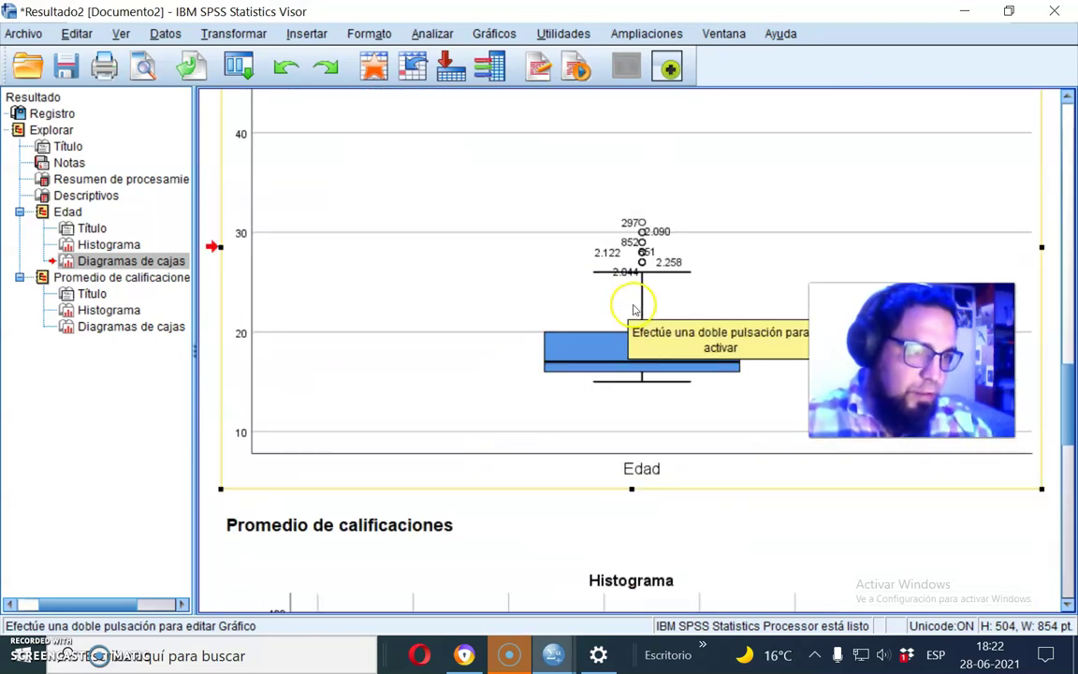
# Examine the shape of the Promedio de calificaciones histogram and contrast it with the Edad box plot.
pyautogui.scroll(-5, 633, 309)
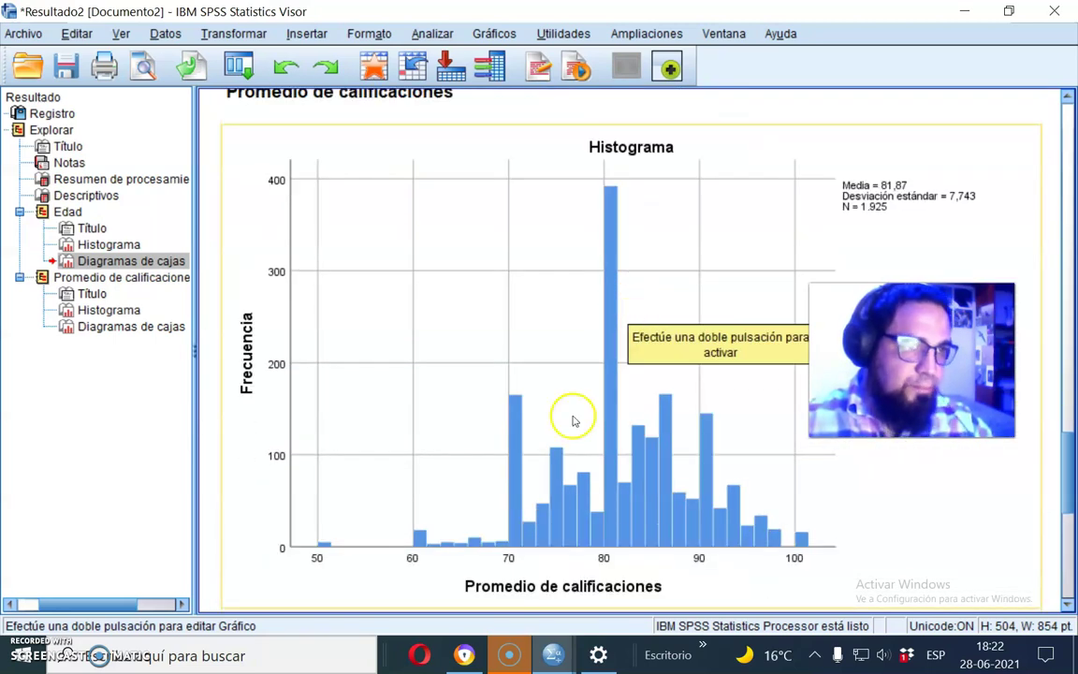
pyautogui.scroll(-1, 571, 414)
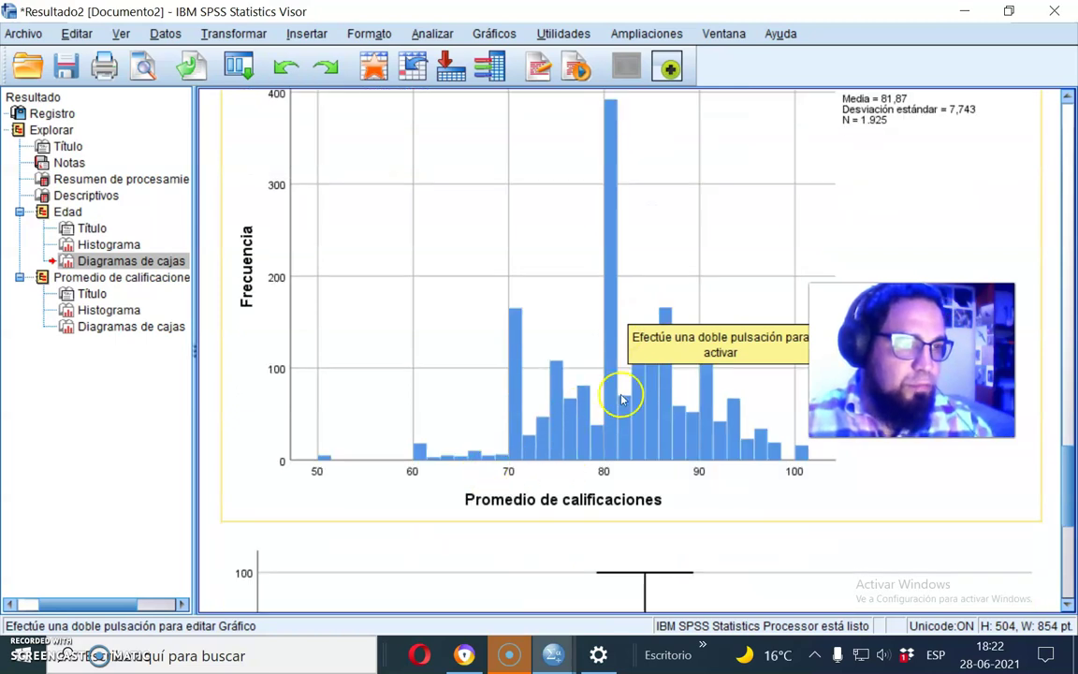
pyautogui.scroll(1, 621, 393)
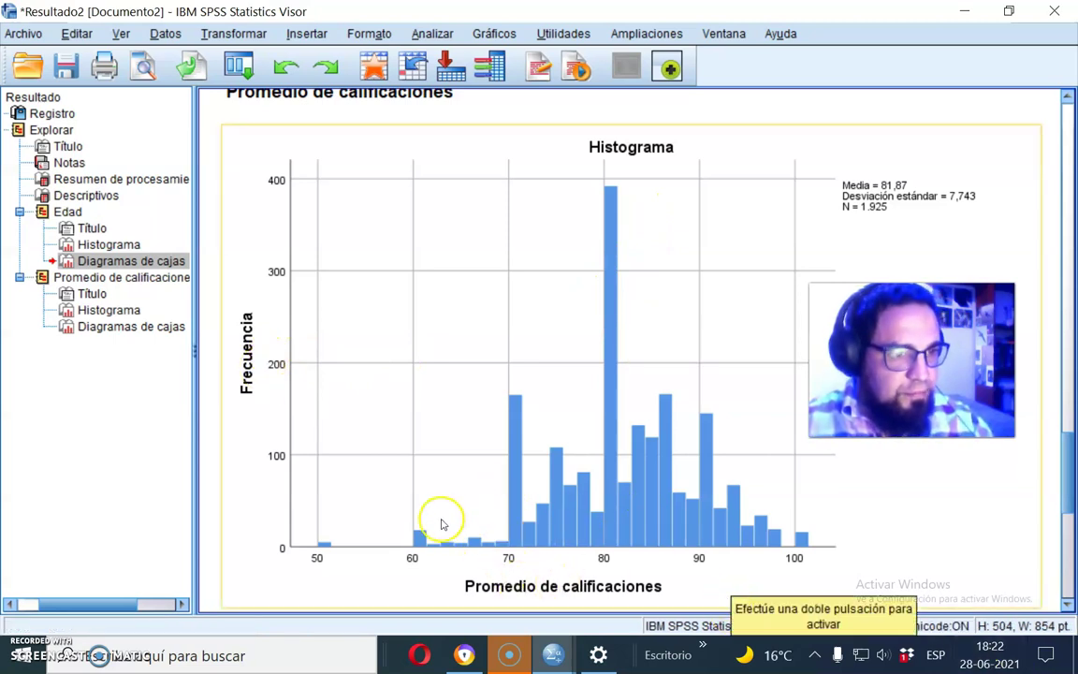
pyautogui.scroll(5, 632, 458)
pyautogui.scroll(-6, 633, 458)
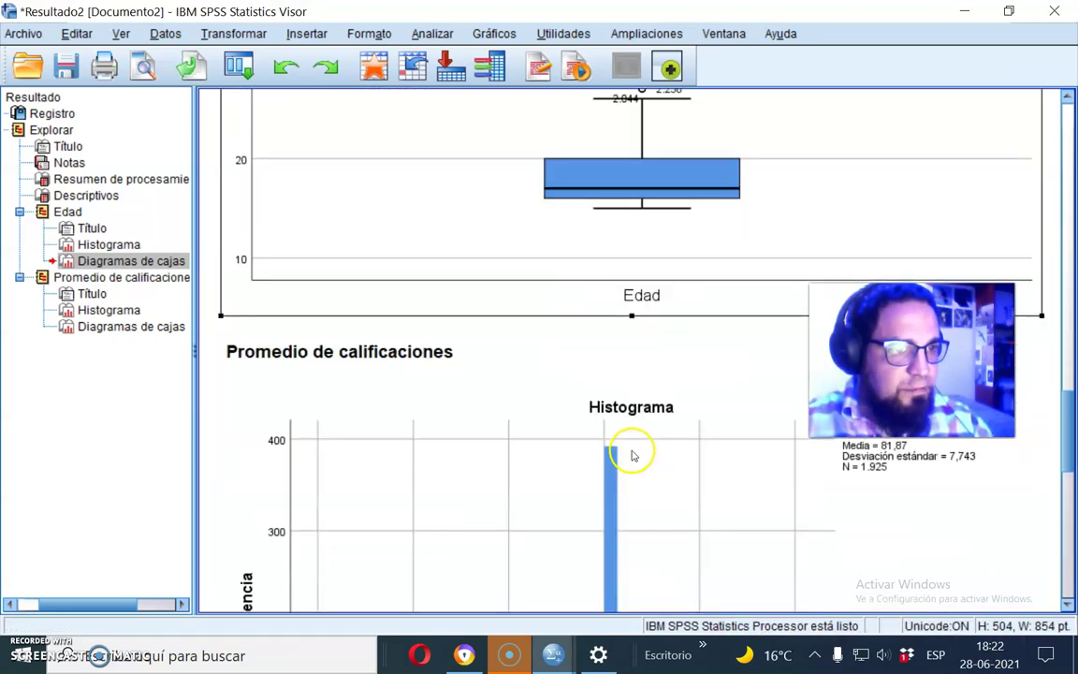
pyautogui.scroll(2, 632, 457)
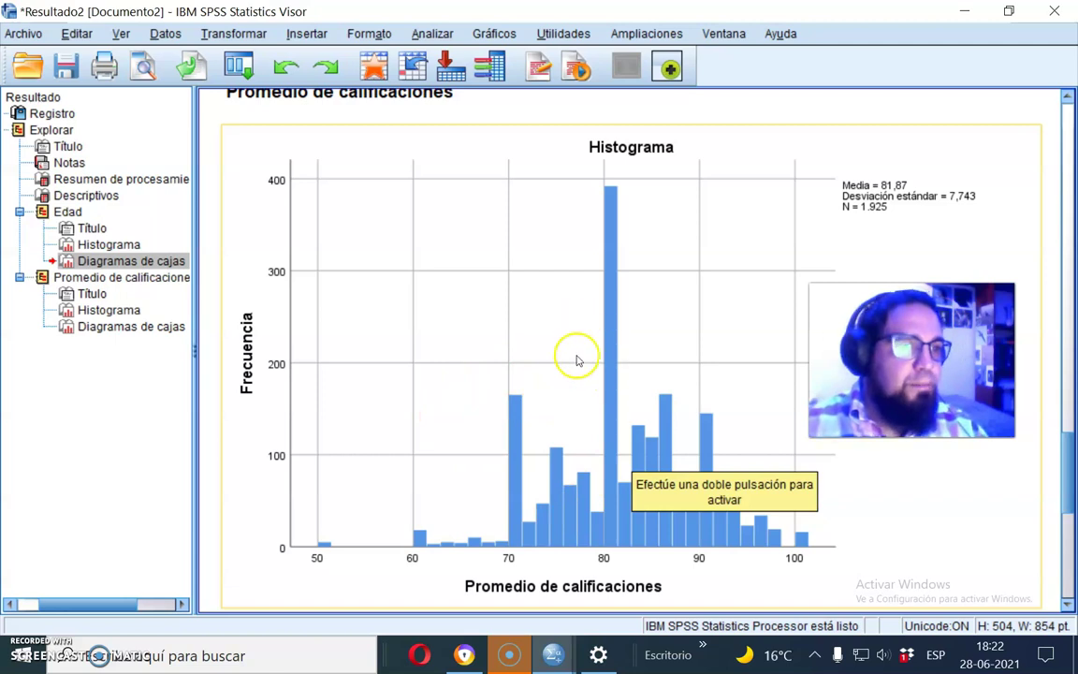
# Open the Promedio de calificaciones histogram for editing, overlay a Normal distribution curve with automatic parameters, and close the chart editor.
pyautogui.click(495, 361)
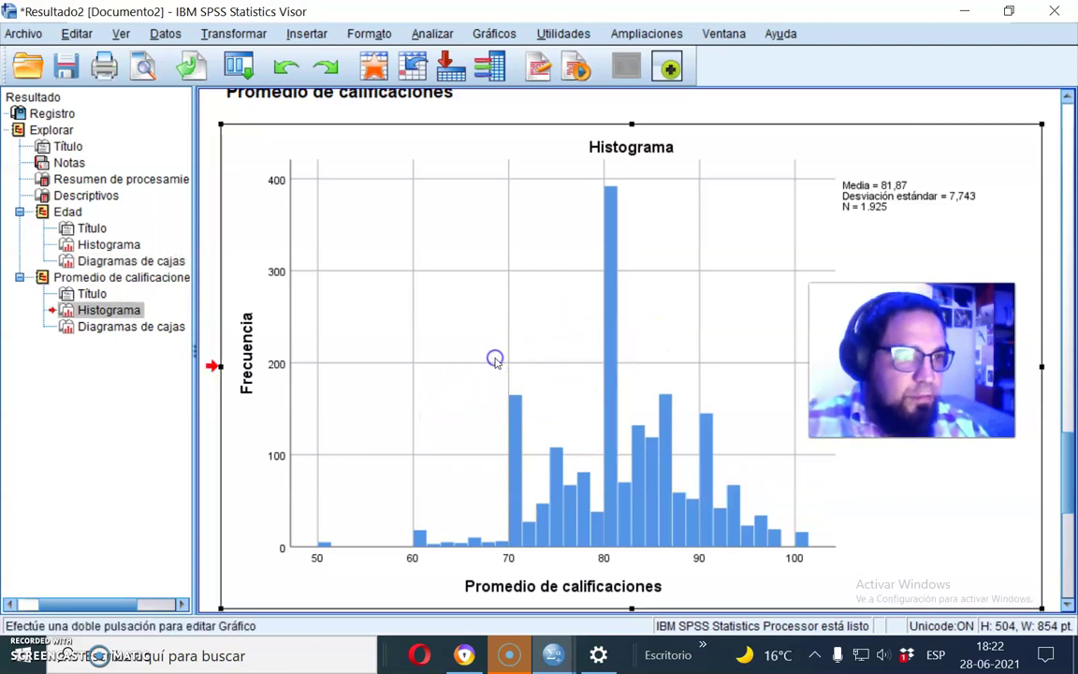
pyautogui.doubleClick(488, 359)
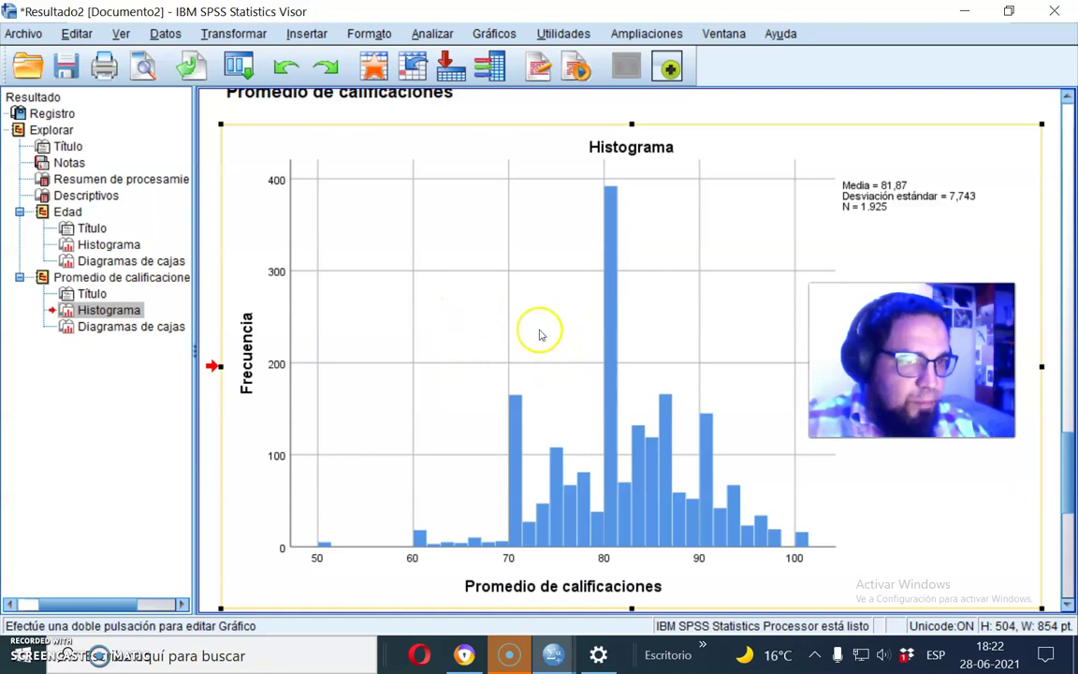
pyautogui.scroll(-3, 539, 332)
pyautogui.scroll(3, 539, 332)
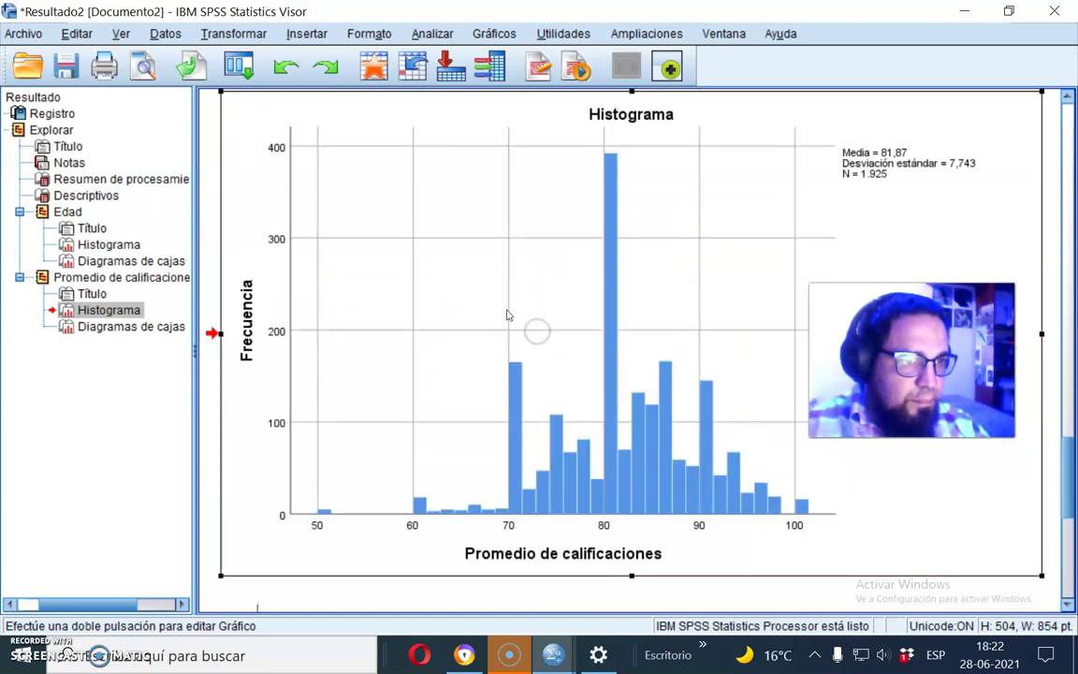
pyautogui.doubleClick(486, 299)
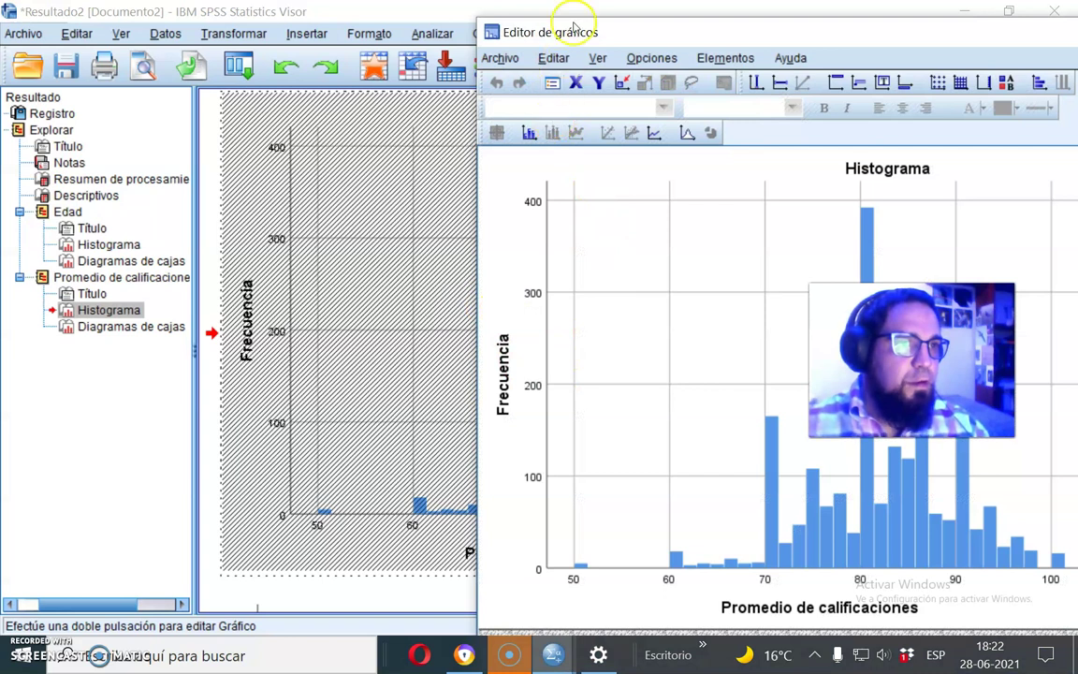
pyautogui.moveTo(558, 39); pyautogui.dragTo(426, 22)
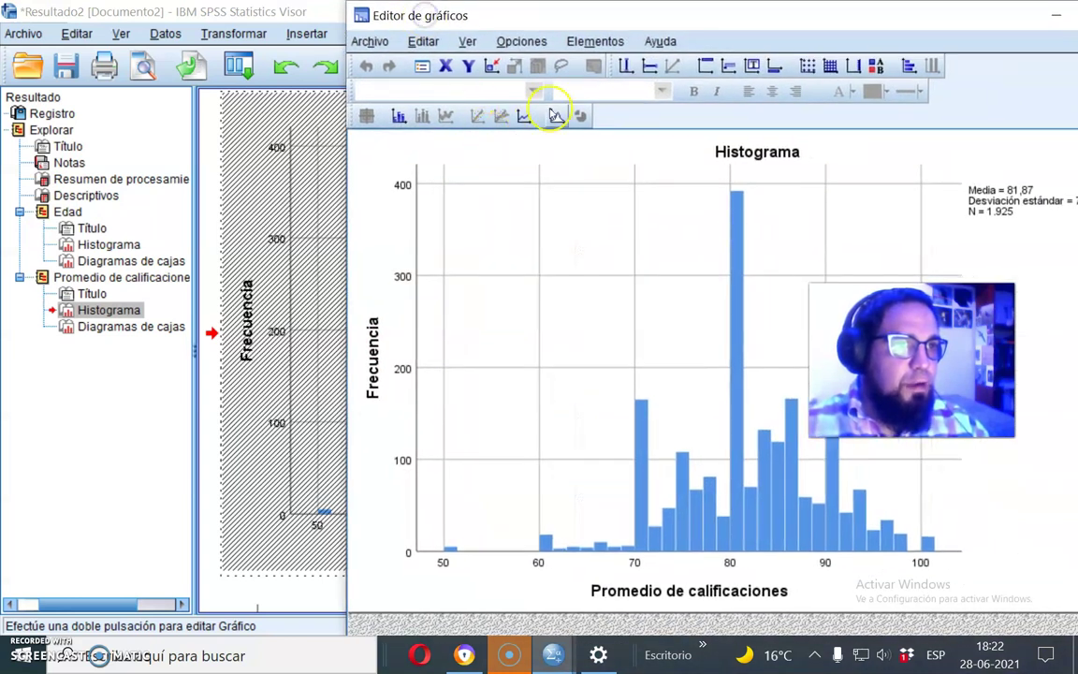
pyautogui.click(555, 115)
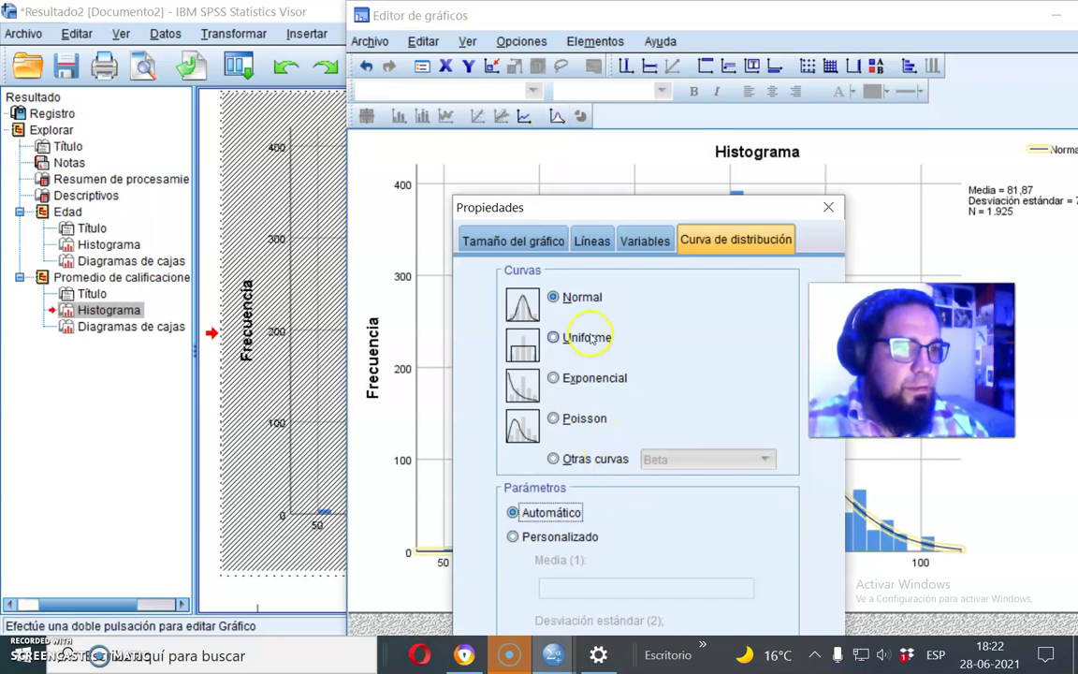
pyautogui.moveTo(645, 206); pyautogui.dragTo(646, 33)
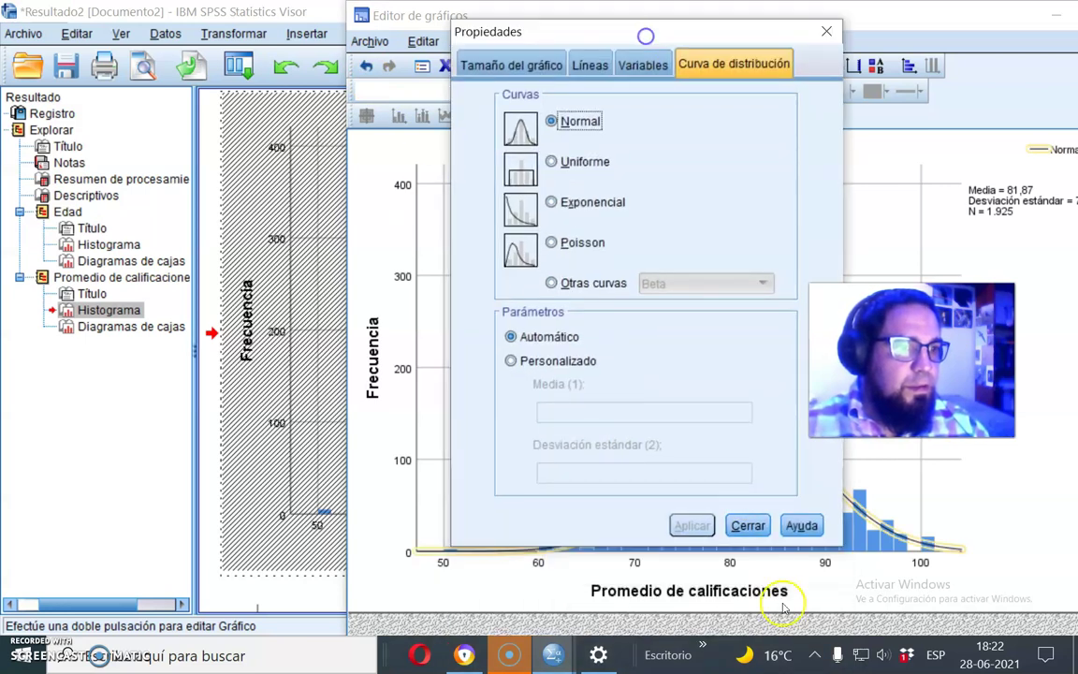
pyautogui.click(748, 526)
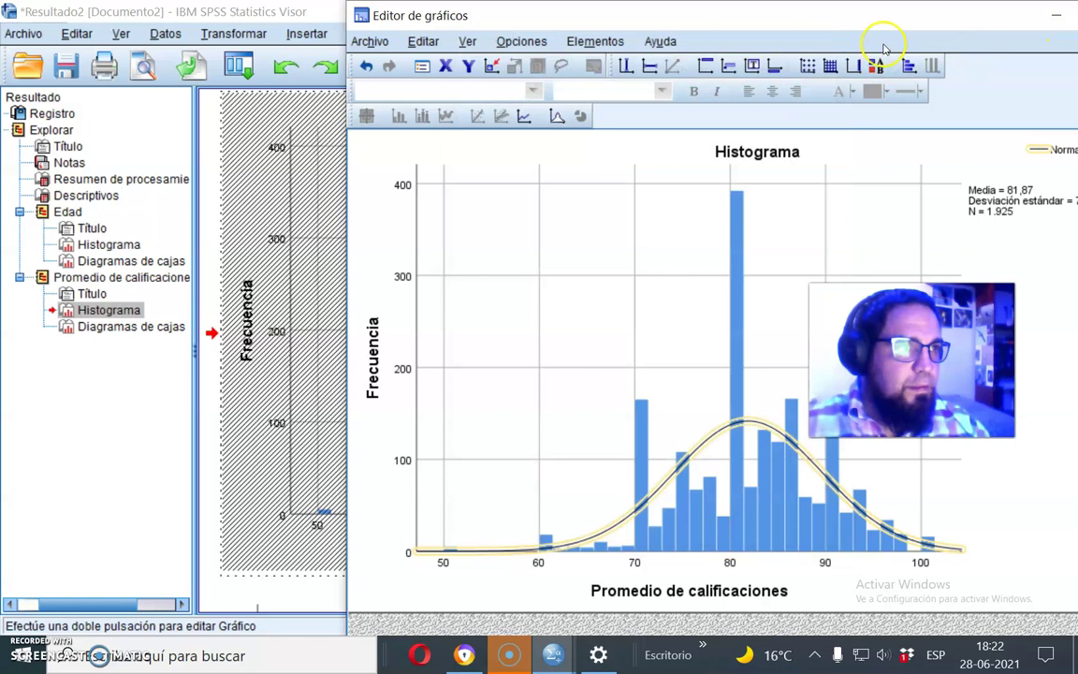
pyautogui.doubleClick(861, 17)
pyautogui.click(953, 17)
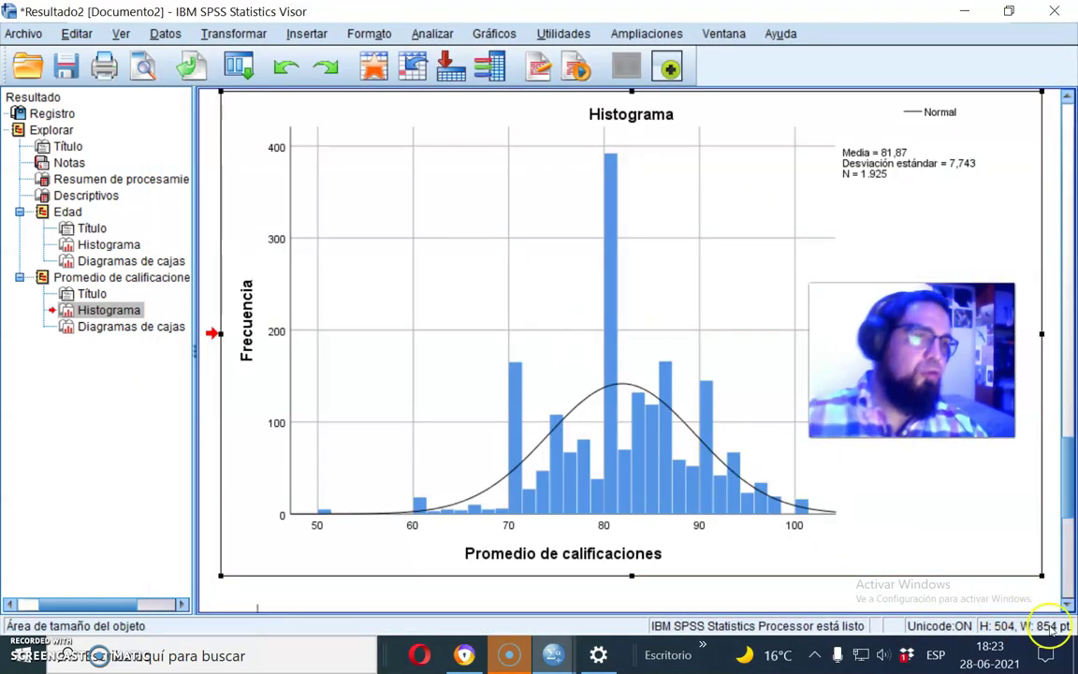
# Compare the shape of the Edad histogram with the Promedio de calificaciones histogram and its normal curve.
pyautogui.scroll(5, 877, 453)
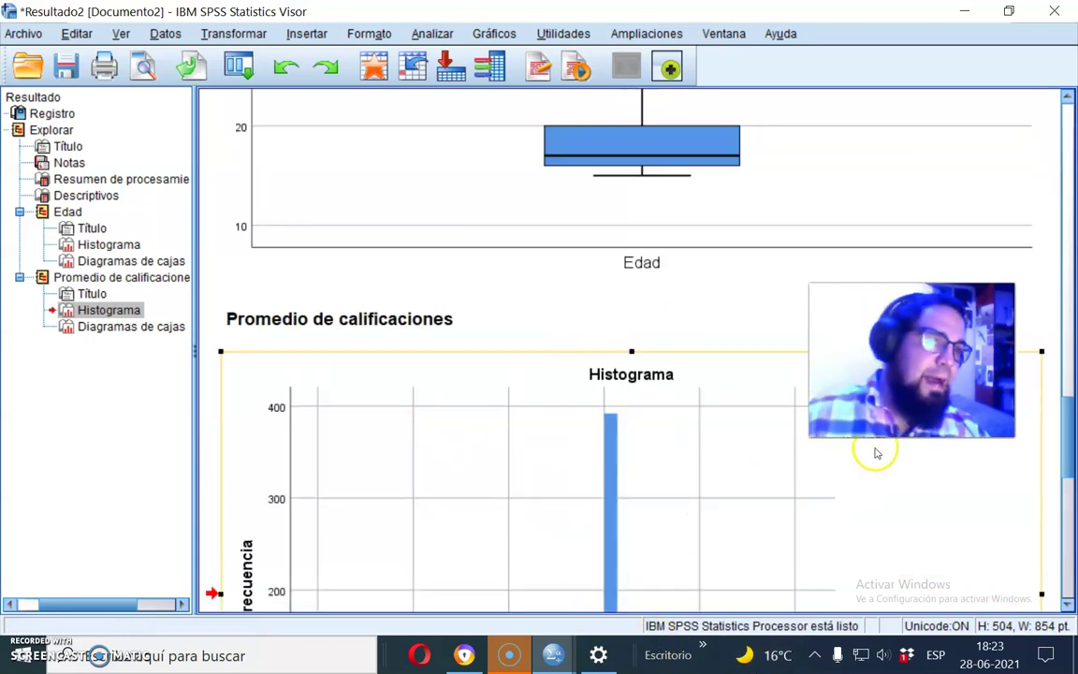
pyautogui.scroll(10, 776, 216)
pyautogui.scroll(-2, 383, 206)
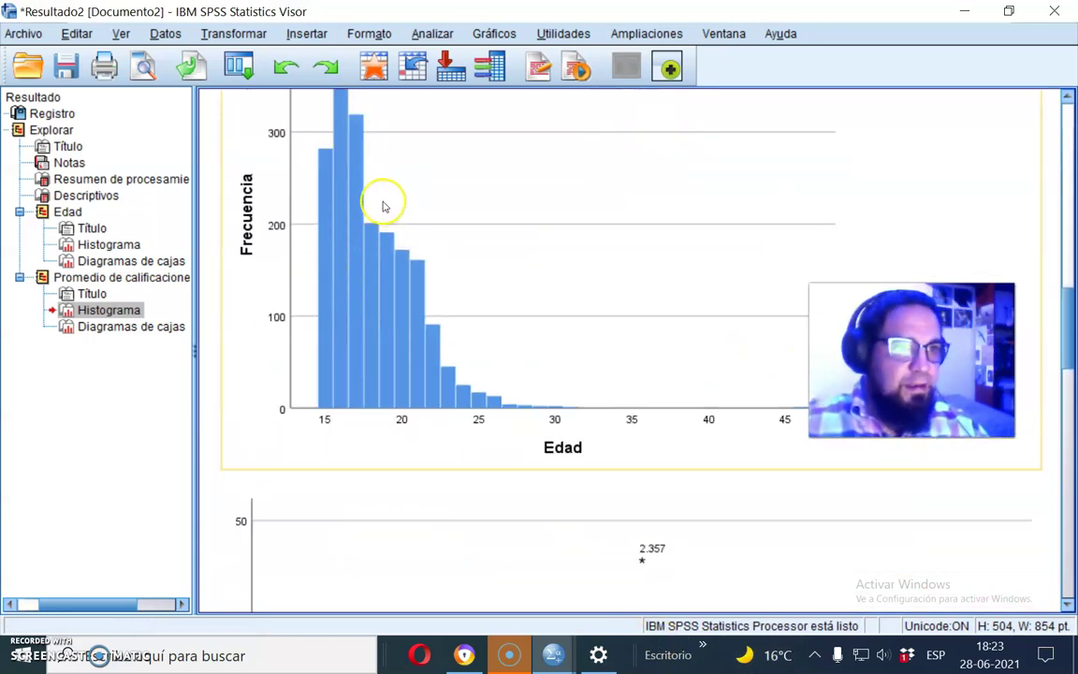
pyautogui.scroll(-8, 421, 248)
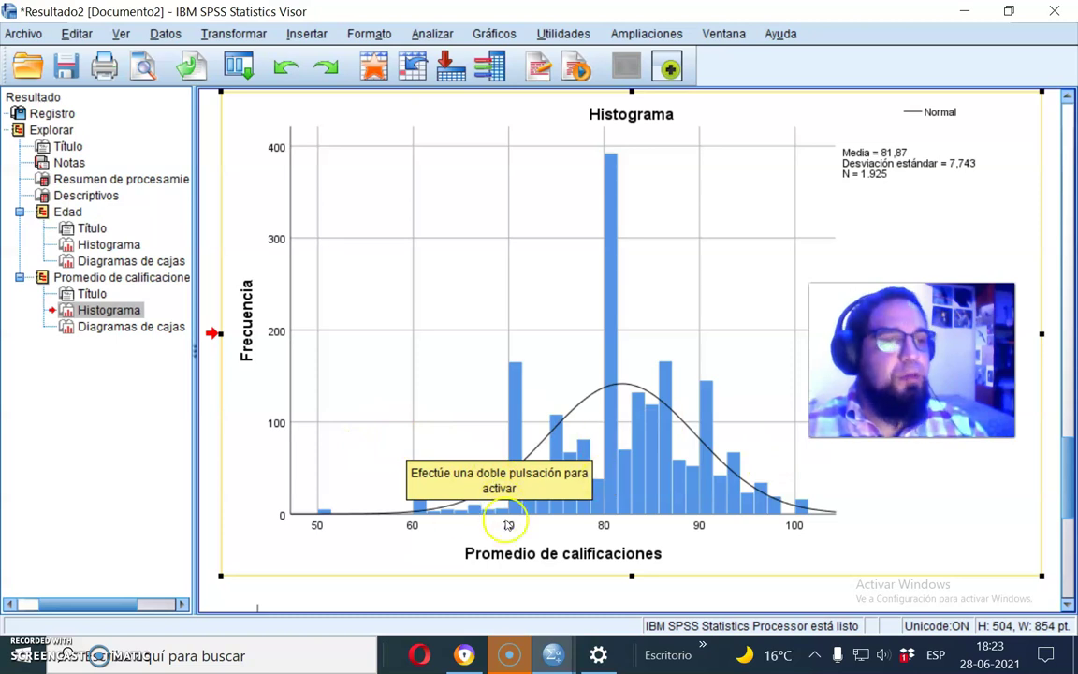
# Examine the box, median line, whiskers and outliers of the Promedio de calificaciones box plot against its histogram.
pyautogui.scroll(-5, 513, 491)
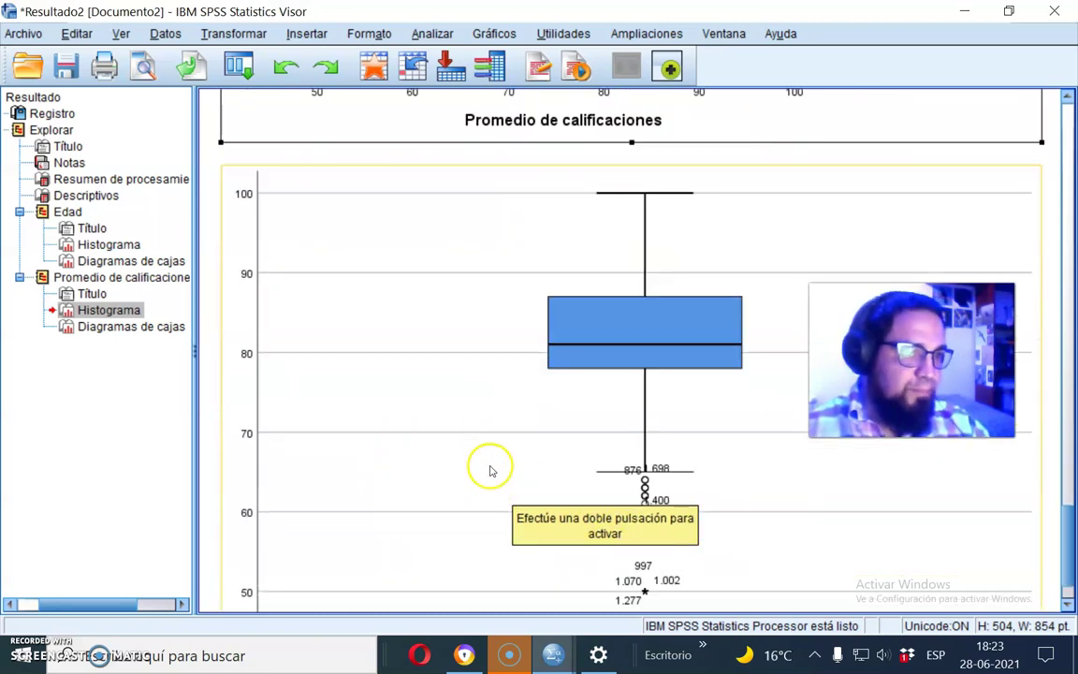
pyautogui.scroll(1, 678, 452)
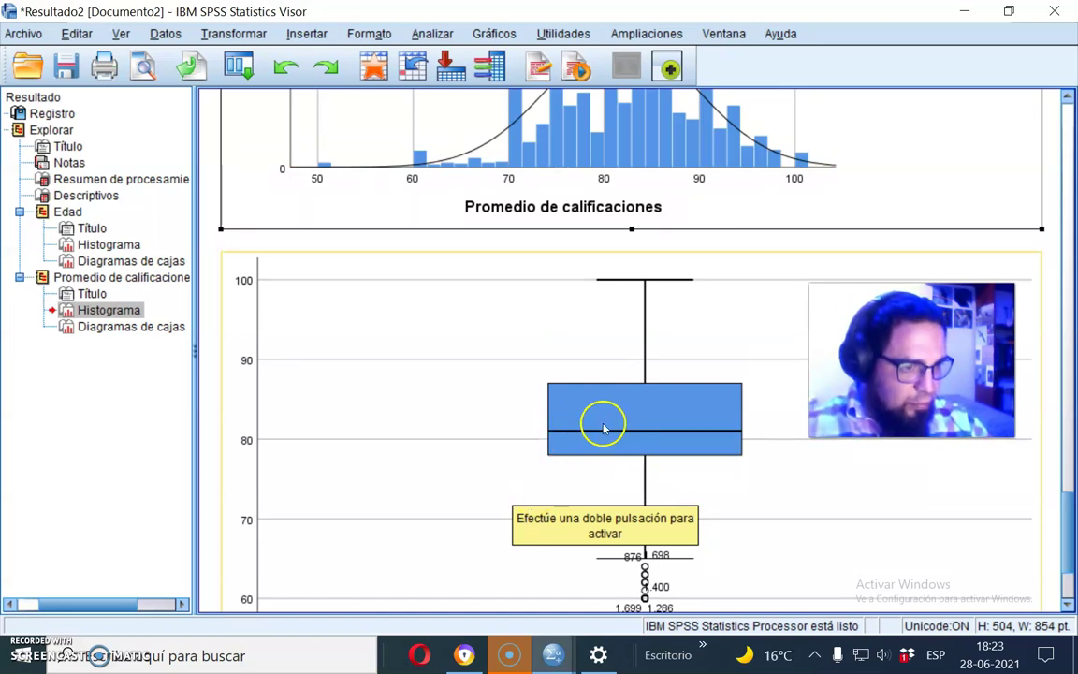
pyautogui.scroll(-2, 740, 447)
pyautogui.scroll(5, 748, 486)
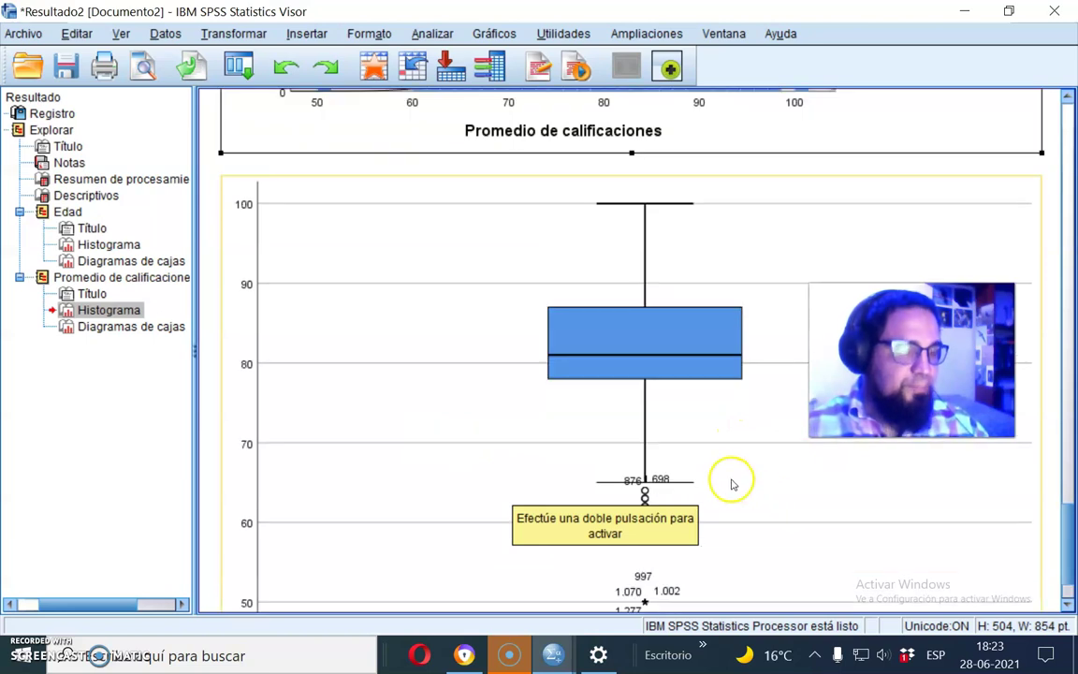
pyautogui.scroll(-5, 723, 384)
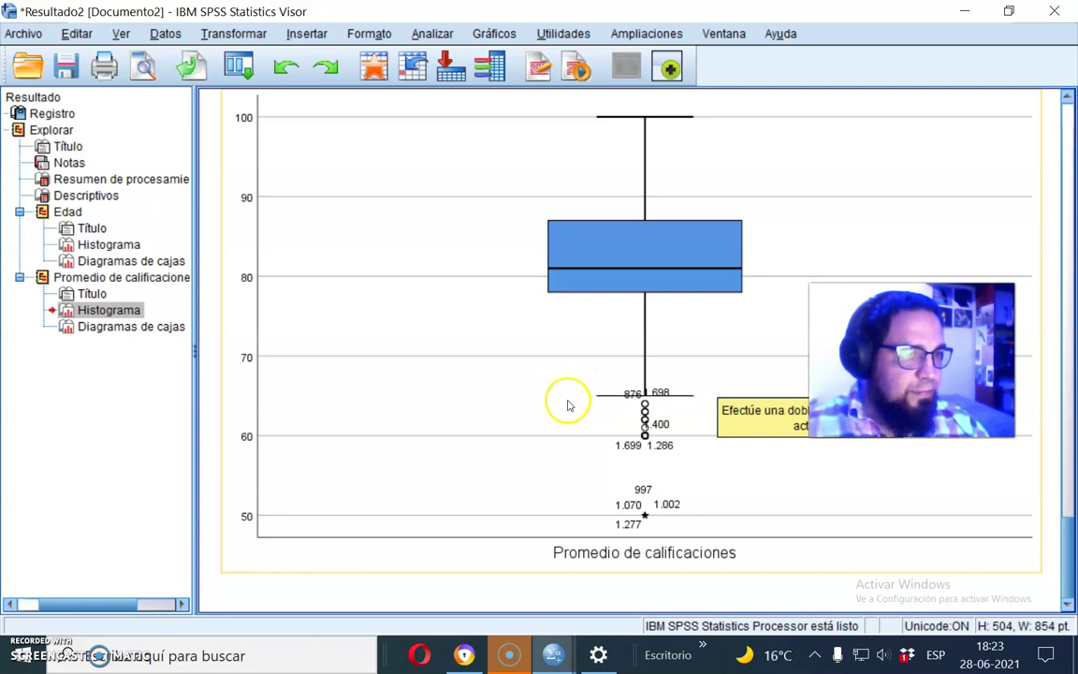
pyautogui.scroll(2, 625, 403)
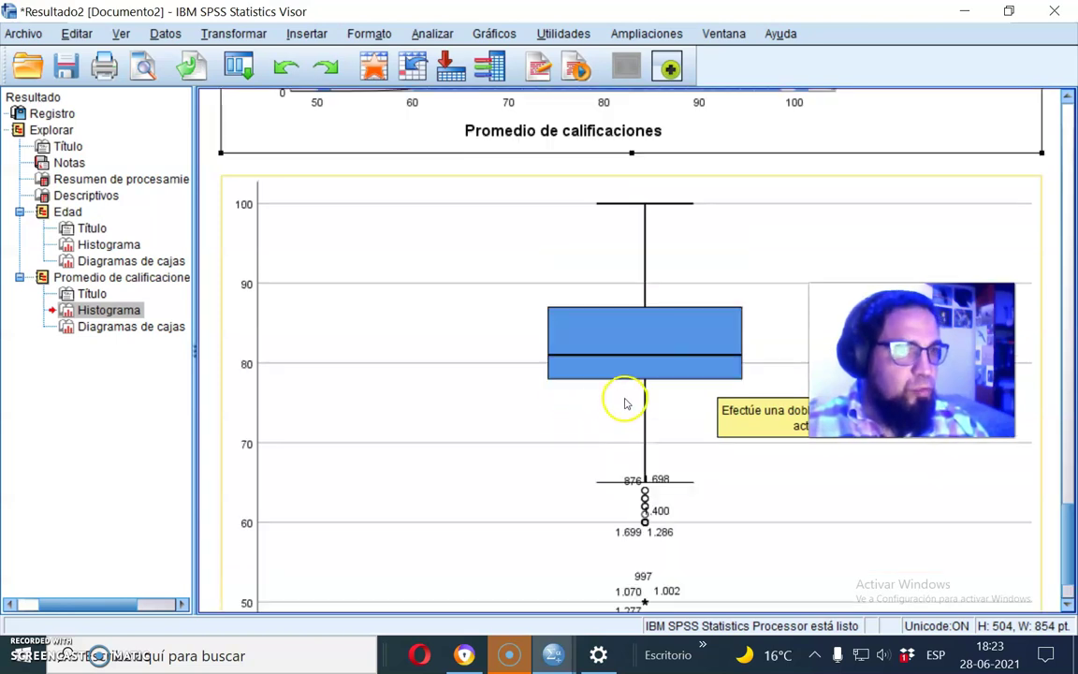
pyautogui.scroll(-2, 402, 360)
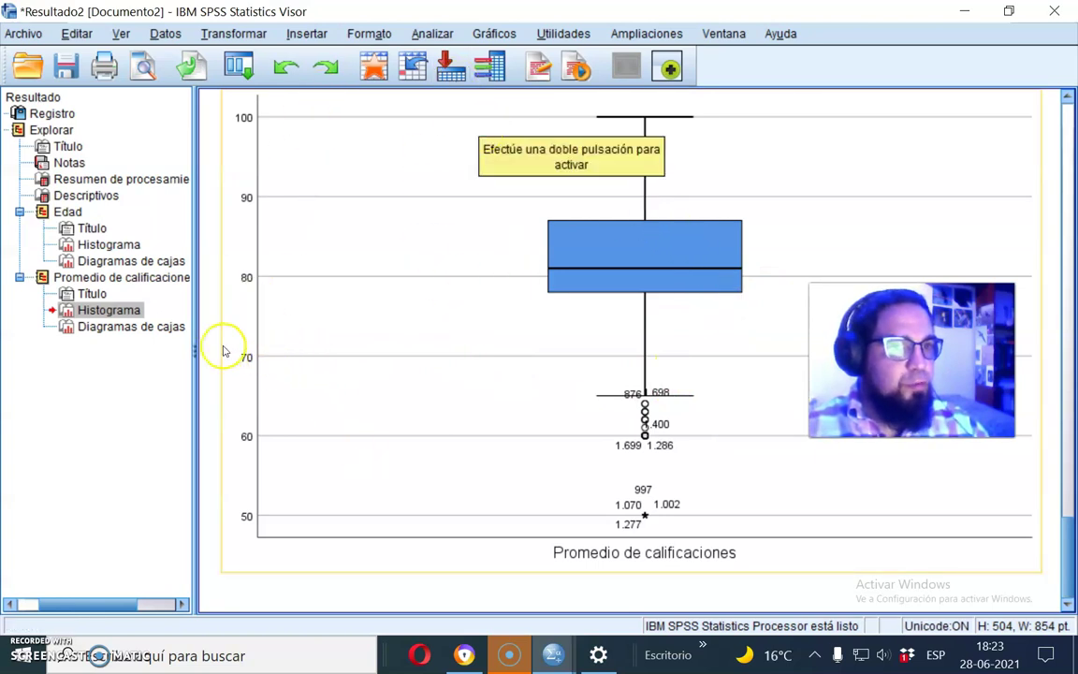
pyautogui.scroll(2, 769, 410)
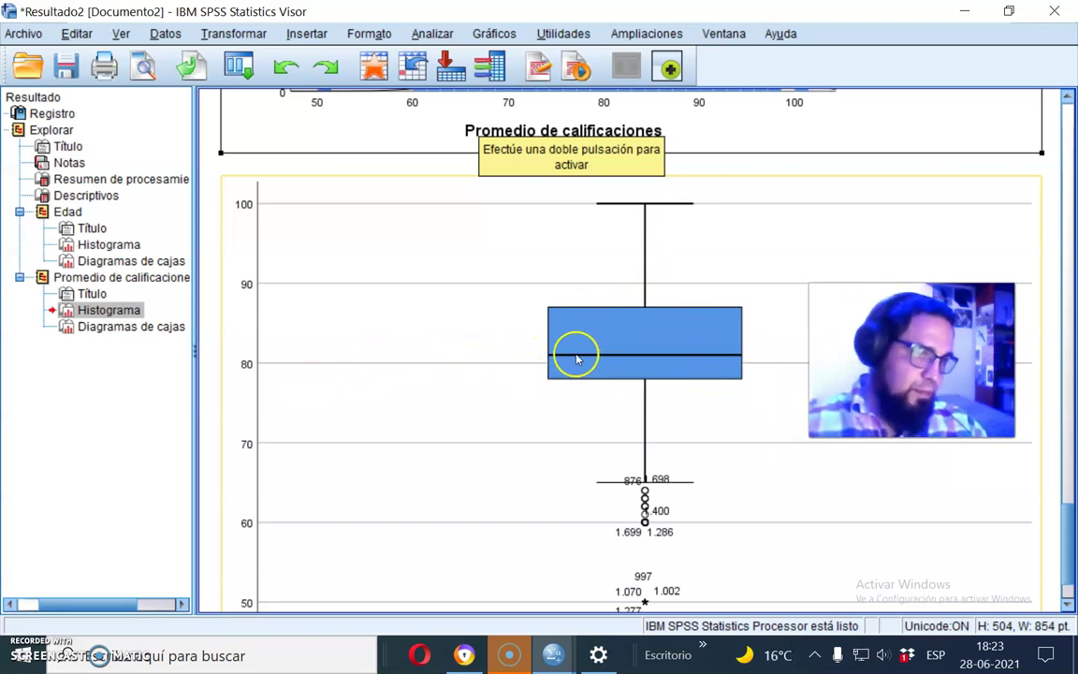
pyautogui.scroll(5, 697, 433)
pyautogui.scroll(-3, 697, 433)
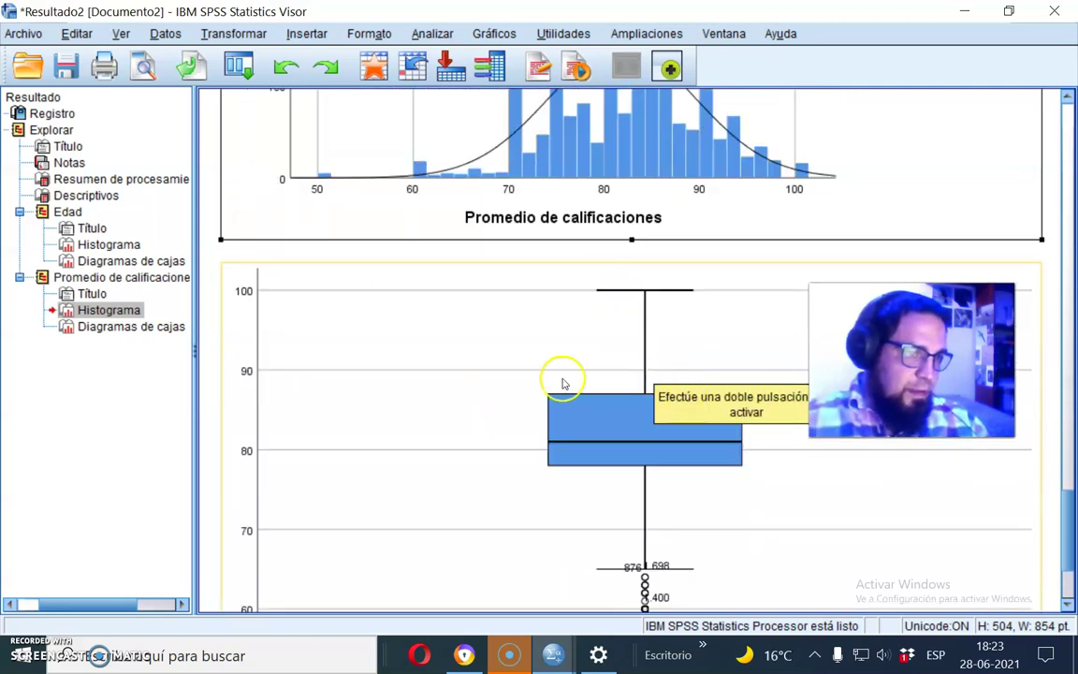
pyautogui.scroll(-3, 580, 386)
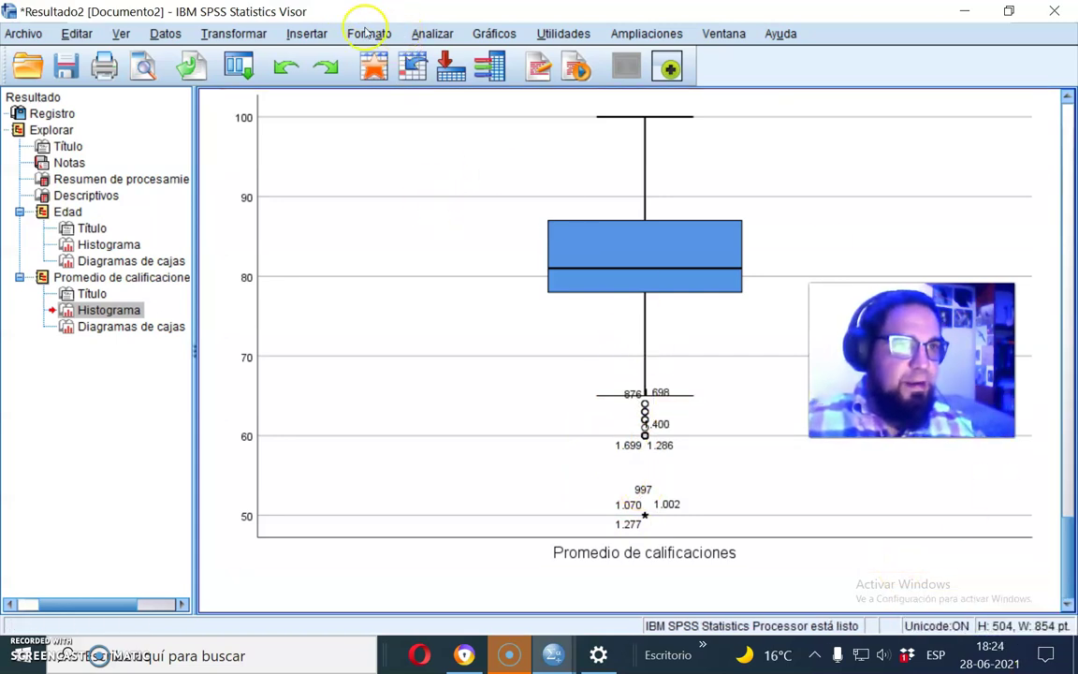
# Start a Frecuencias analysis with Edad and Promedio de calificaciones as its variables.
pyautogui.click(430, 32)
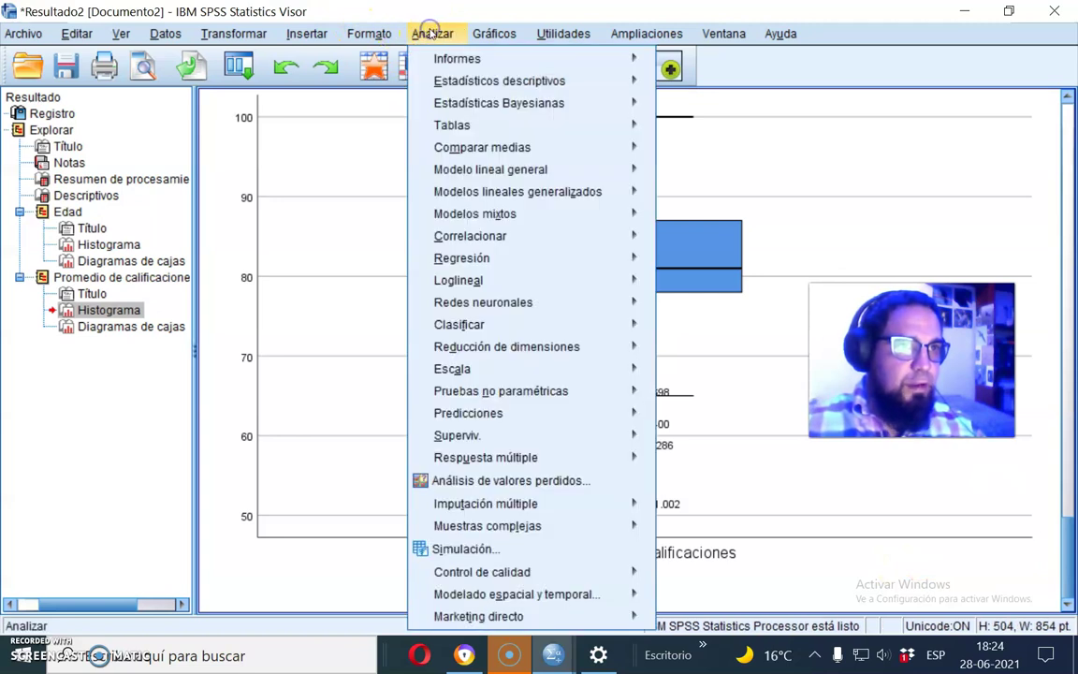
pyautogui.moveTo(449, 85)
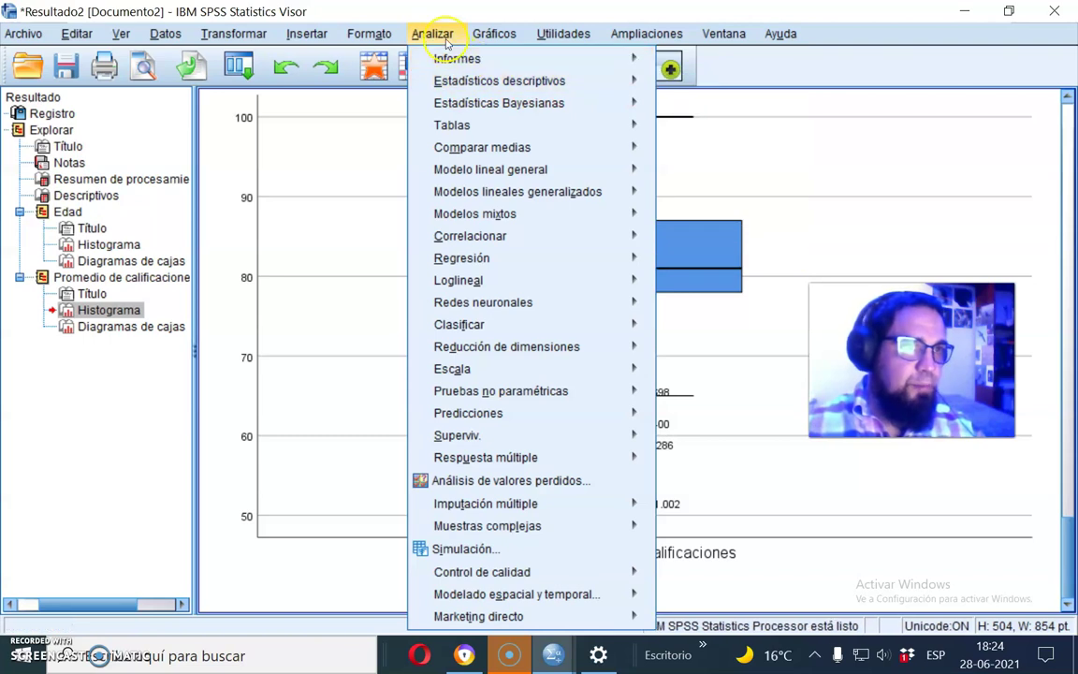
pyautogui.click(667, 87)
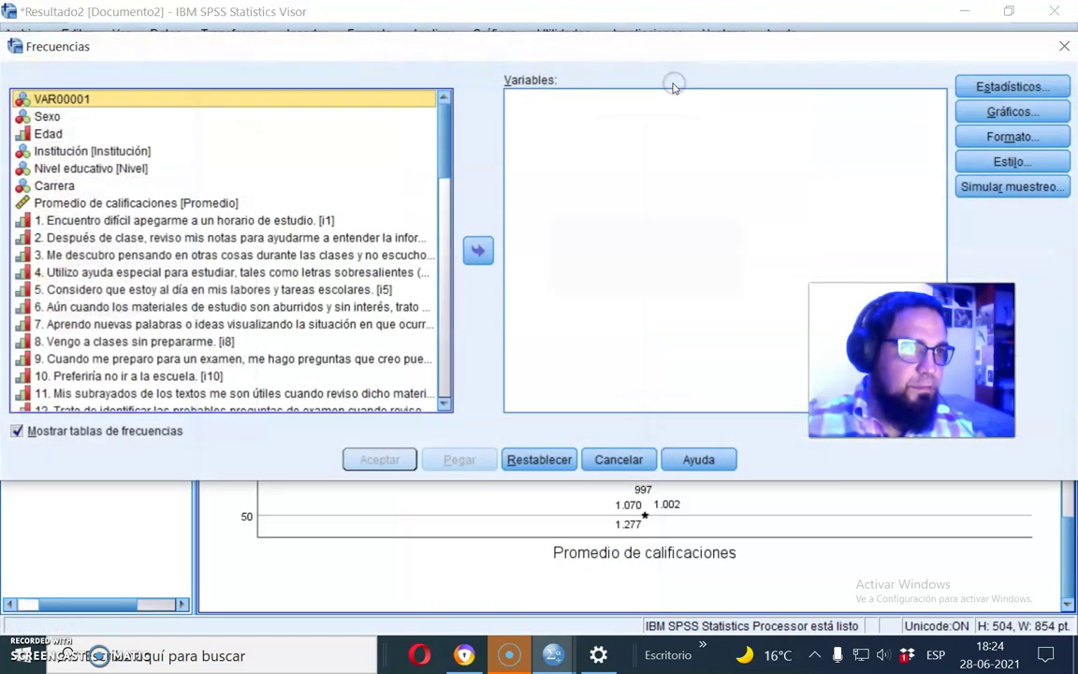
pyautogui.moveTo(393, 59); pyautogui.dragTo(436, 40)
pyautogui.moveTo(91, 114); pyautogui.dragTo(614, 93)
pyautogui.moveTo(155, 166); pyautogui.dragTo(665, 135)
pyautogui.moveTo(626, 40); pyautogui.dragTo(427, 38)
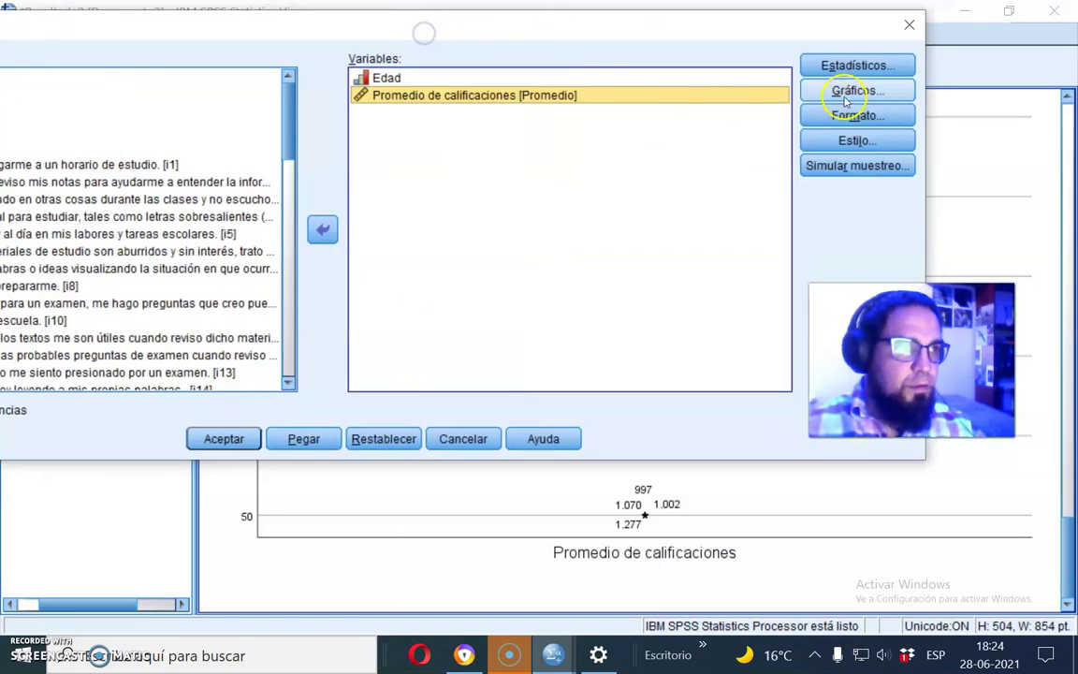
# Request quartiles plus the 1 and 99 percentiles in the Frecuencias statistics.
pyautogui.click(840, 65)
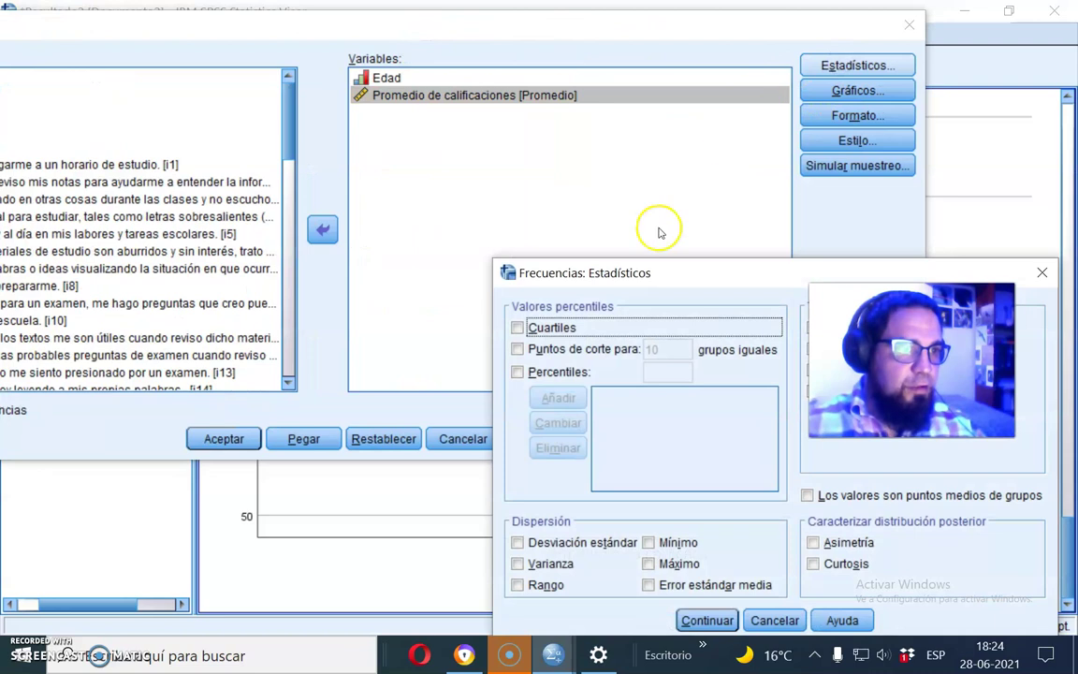
pyautogui.moveTo(633, 269); pyautogui.dragTo(488, 100)
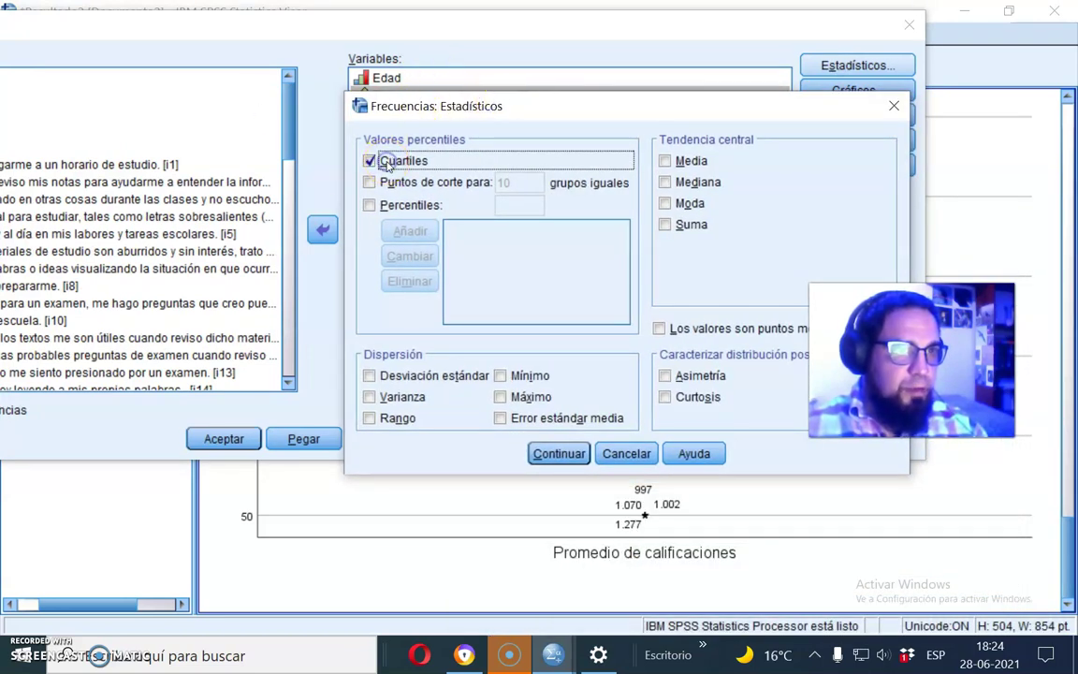
pyautogui.click(369, 205)
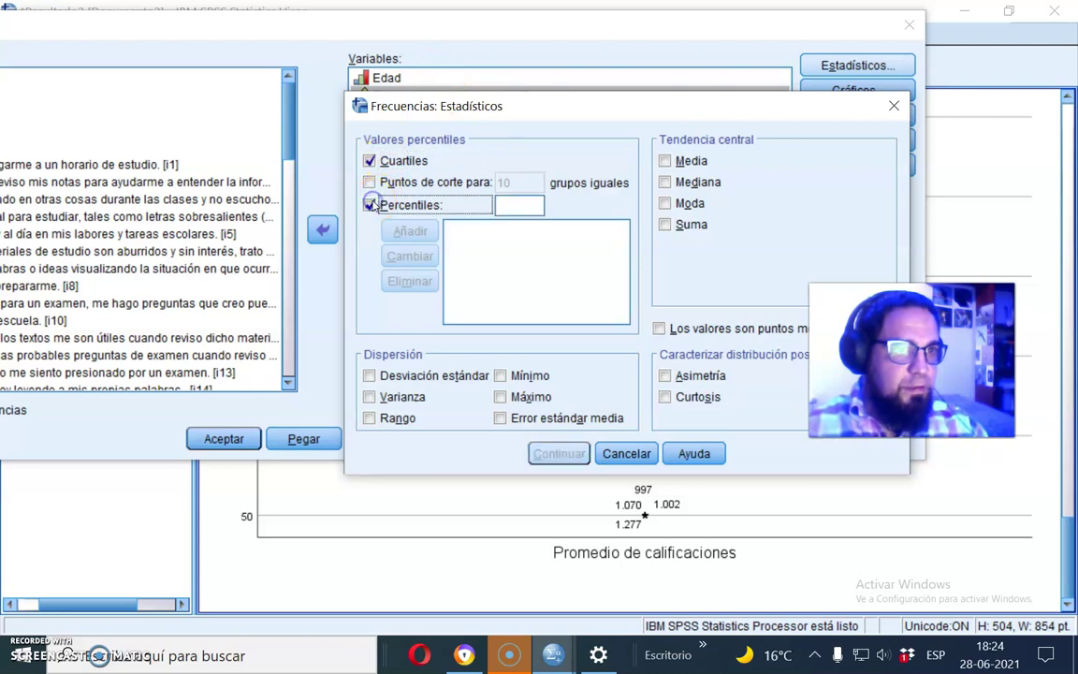
pyautogui.click(519, 208)
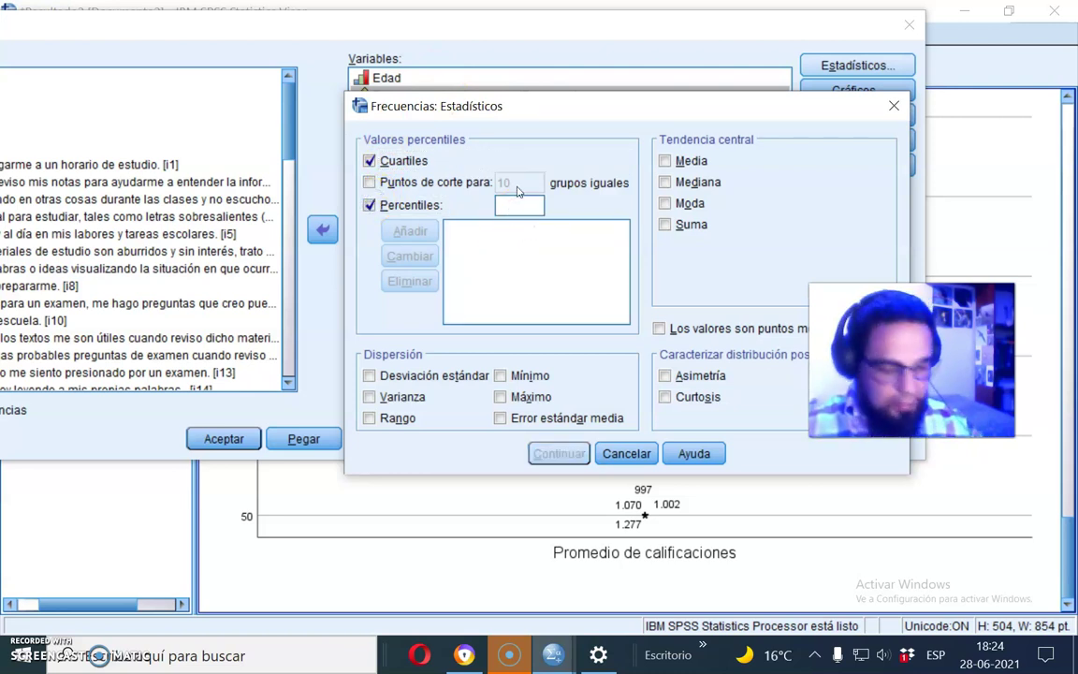
pyautogui.write('1')
pyautogui.click(420, 228)
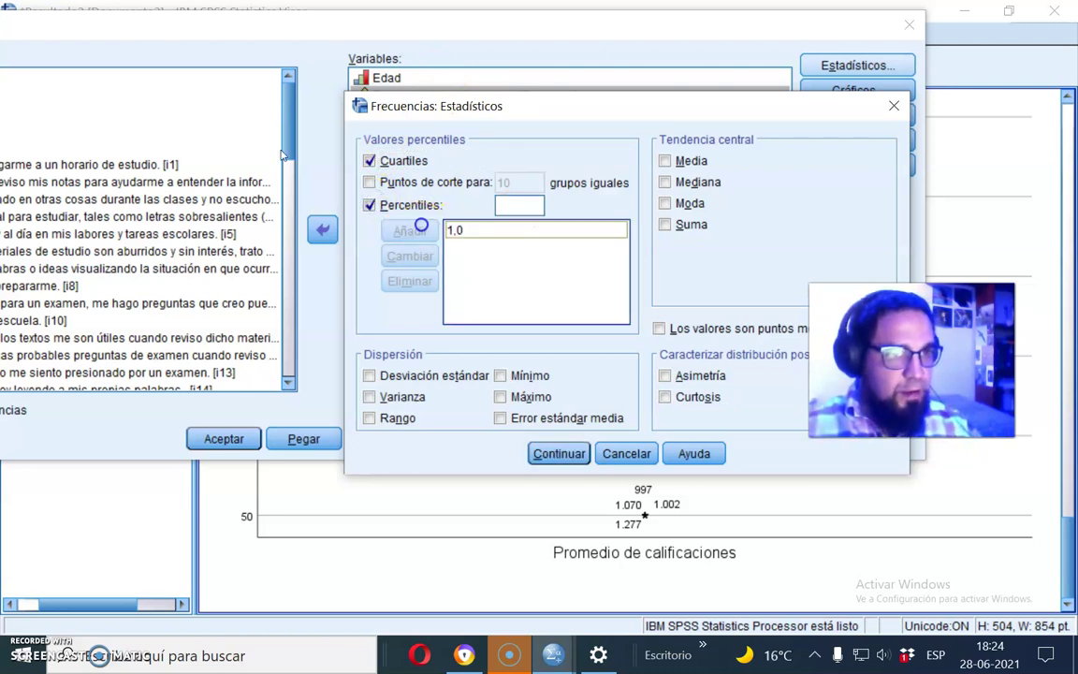
pyautogui.click(517, 202)
pyautogui.write('99')
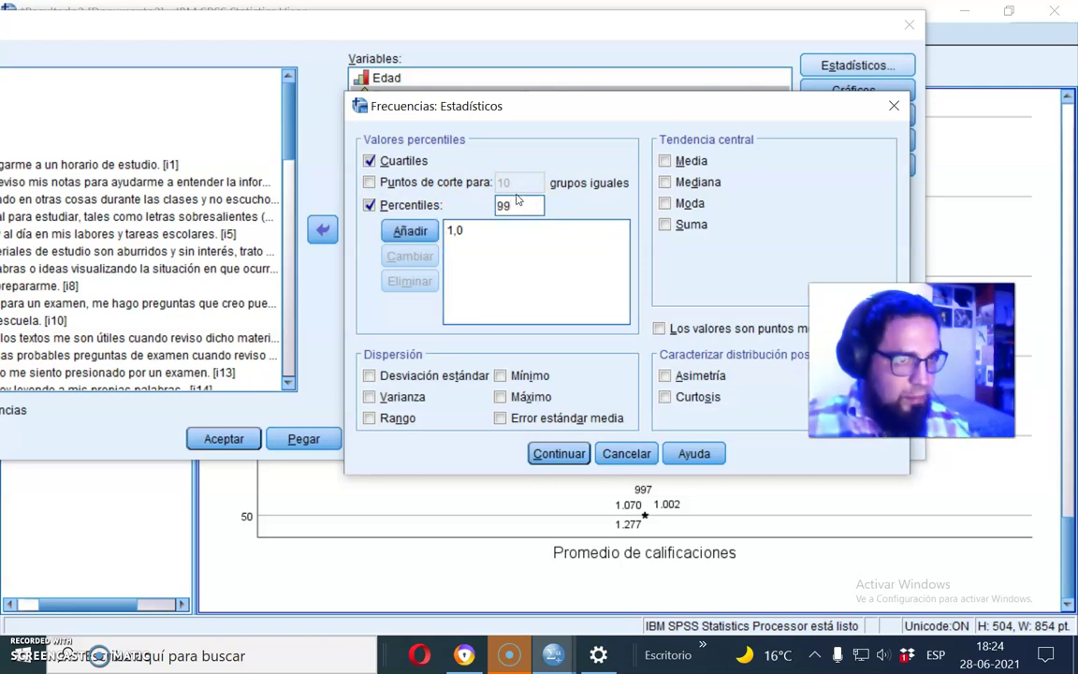
pyautogui.click(421, 227)
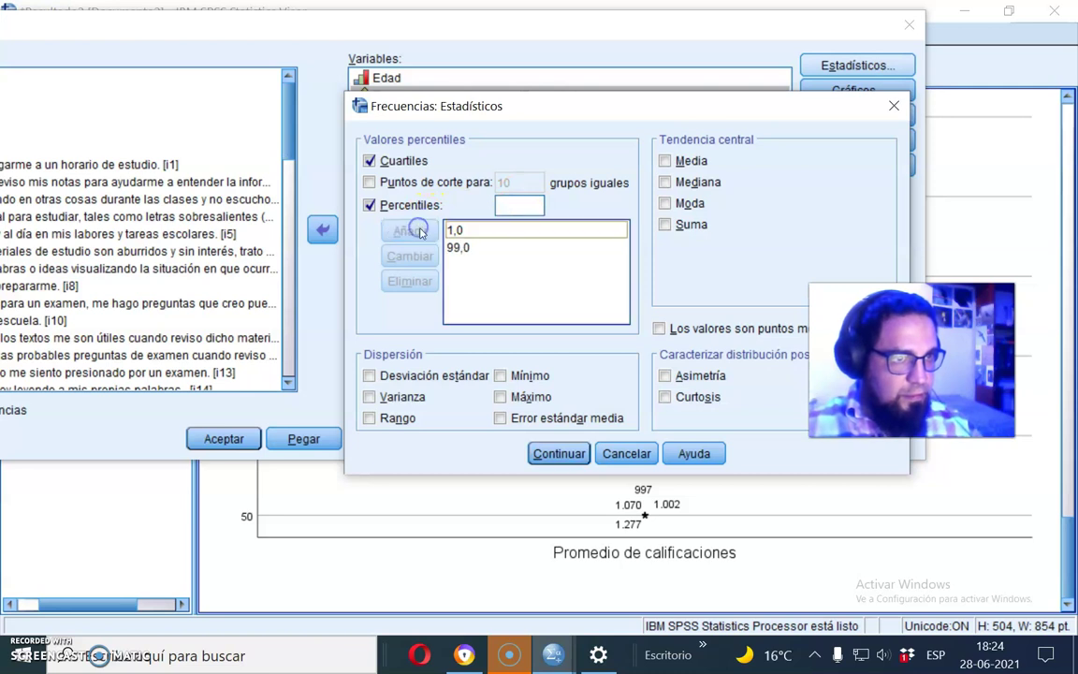
pyautogui.click(559, 454)
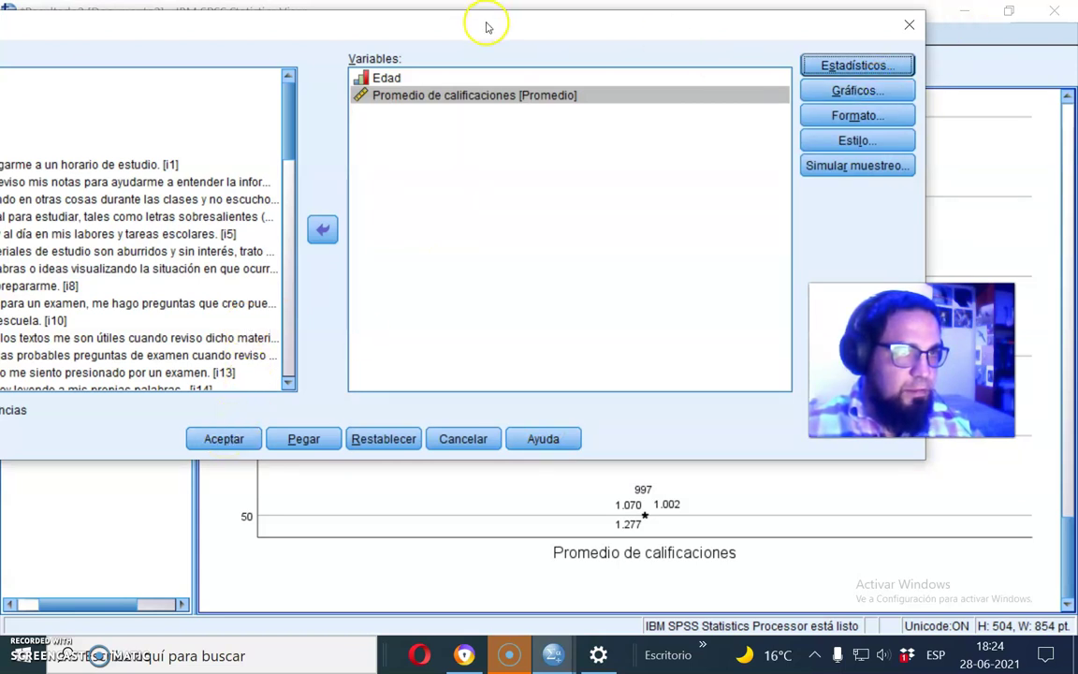
# Review the requested quartiles and percentiles, and run the Frecuencias analysis.
pyautogui.click(855, 64)
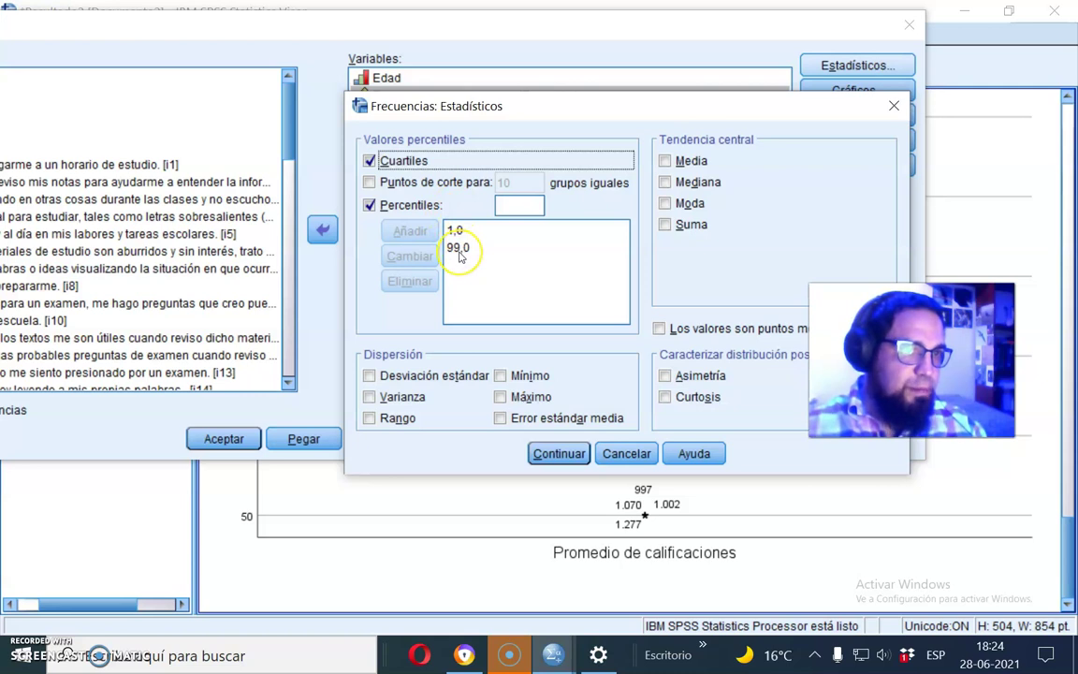
pyautogui.click(558, 453)
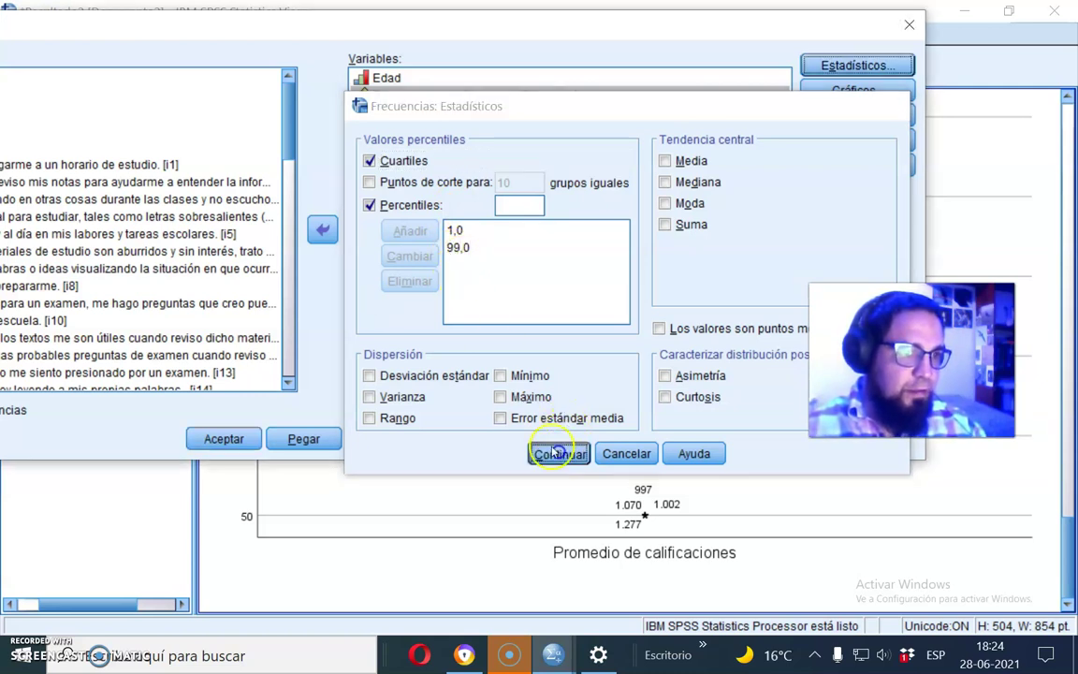
pyautogui.click(211, 436)
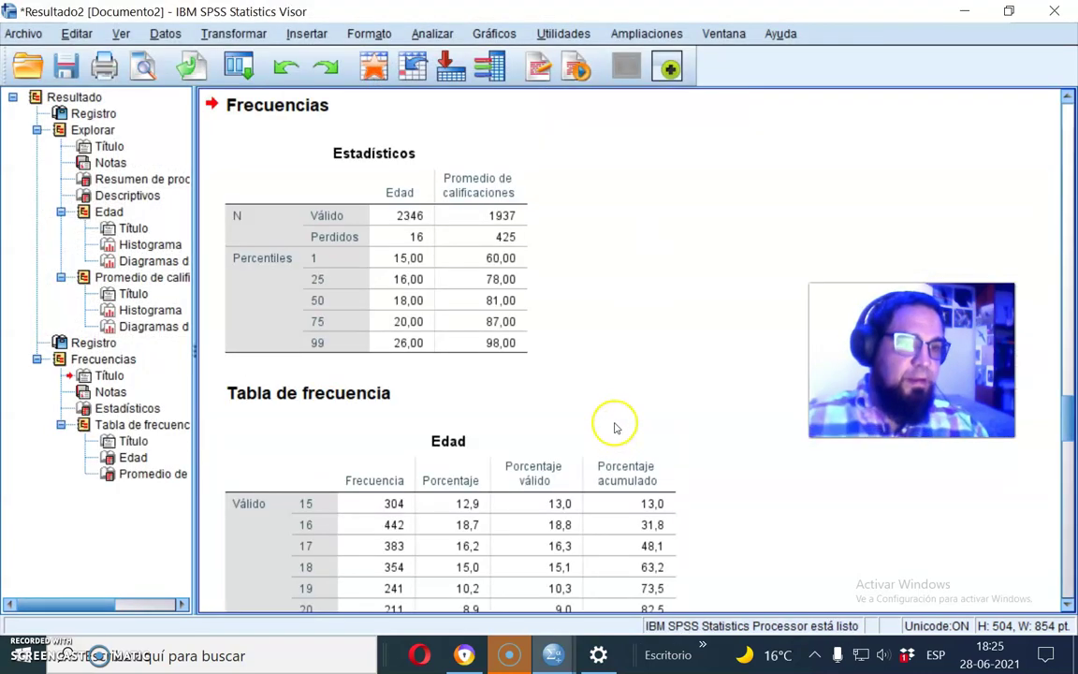
# Look through the frequency tables and read the percentiles in the Estadísticos table.
pyautogui.scroll(-10, 616, 421)
pyautogui.scroll(2, 620, 390)
pyautogui.scroll(-15, 662, 392)
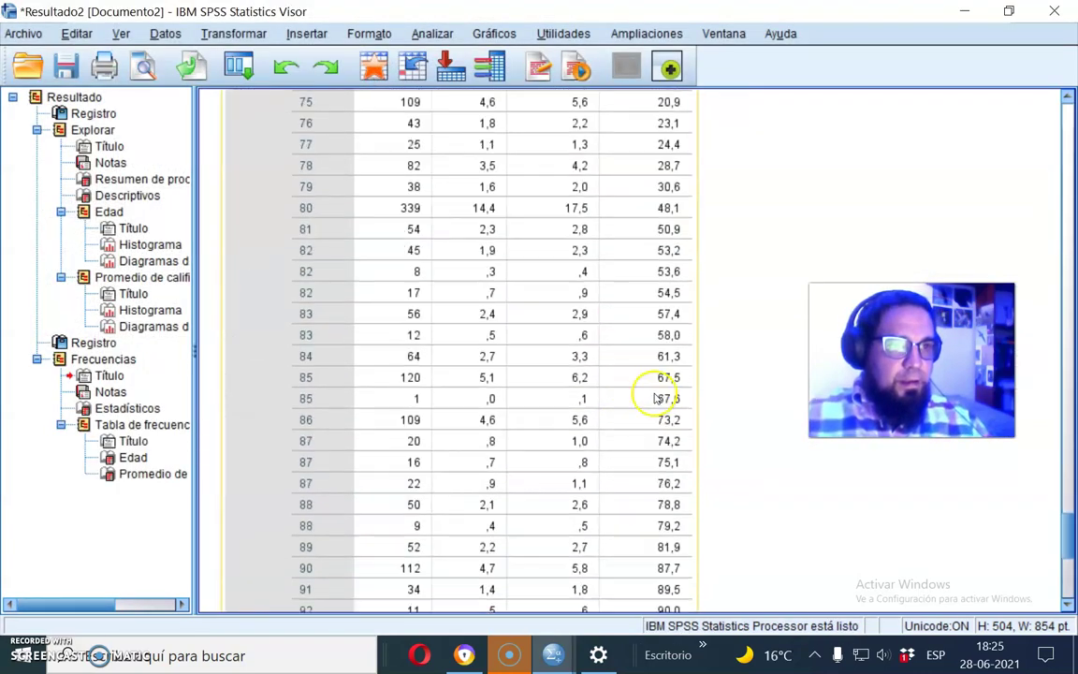
pyautogui.scroll(20, 673, 426)
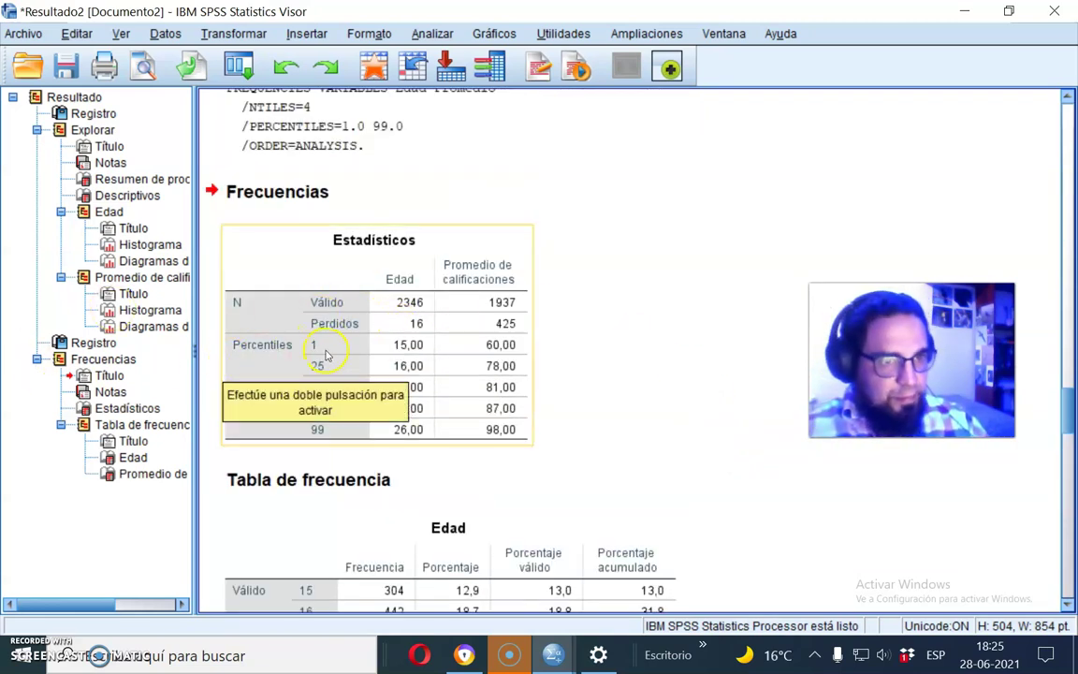
# Compare the percentiles in the Estadísticos table with the Edad and Promedio de calificaciones box plots.
pyautogui.scroll(-20, 532, 363)
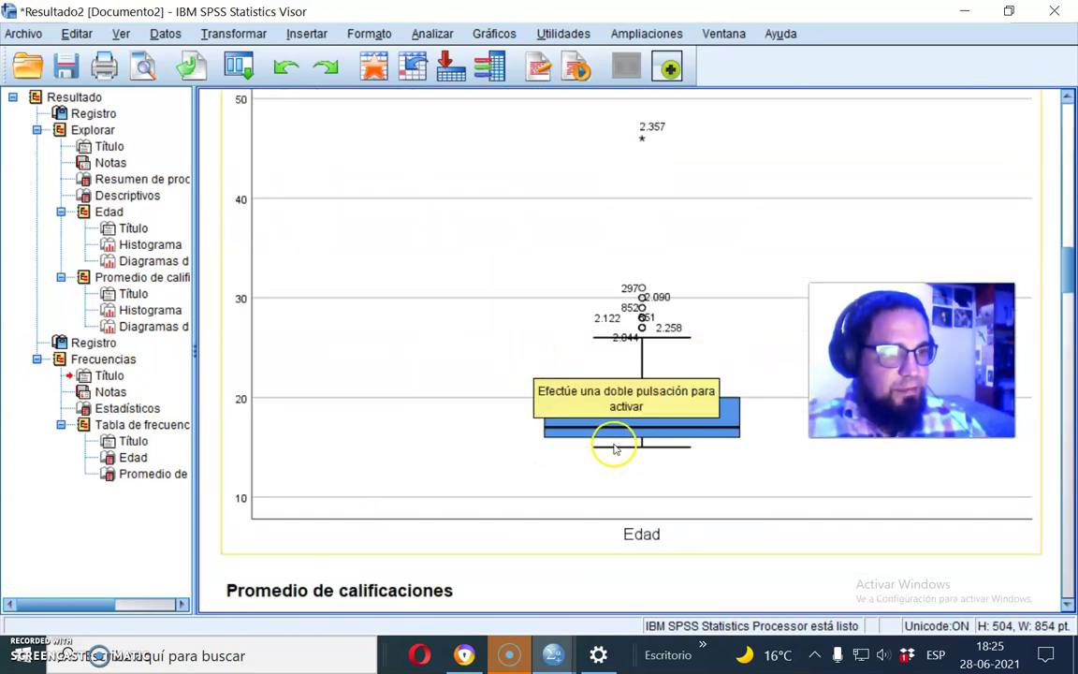
pyautogui.scroll(-15, 578, 446)
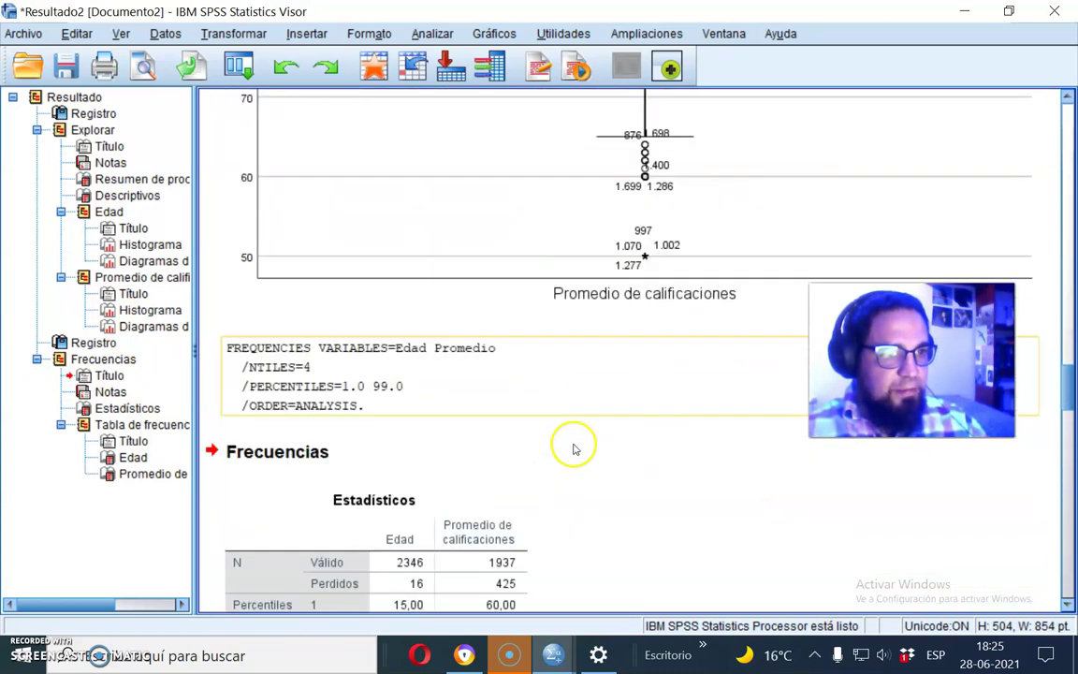
pyautogui.scroll(8, 573, 445)
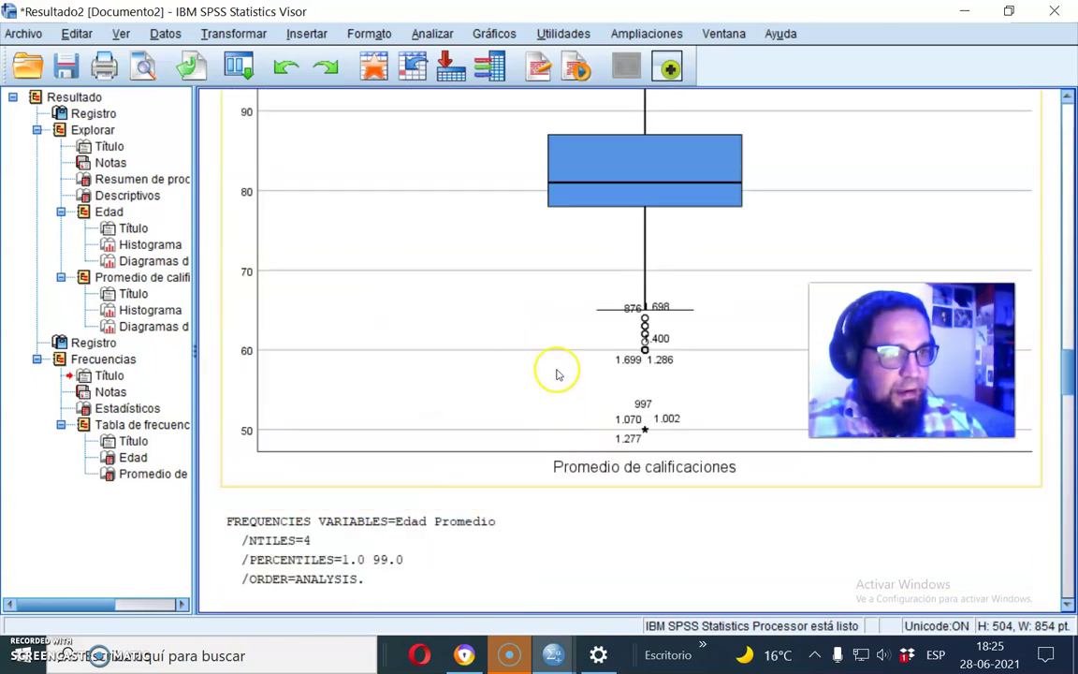
pyautogui.scroll(3, 368, 320)
pyautogui.scroll(-3, 506, 366)
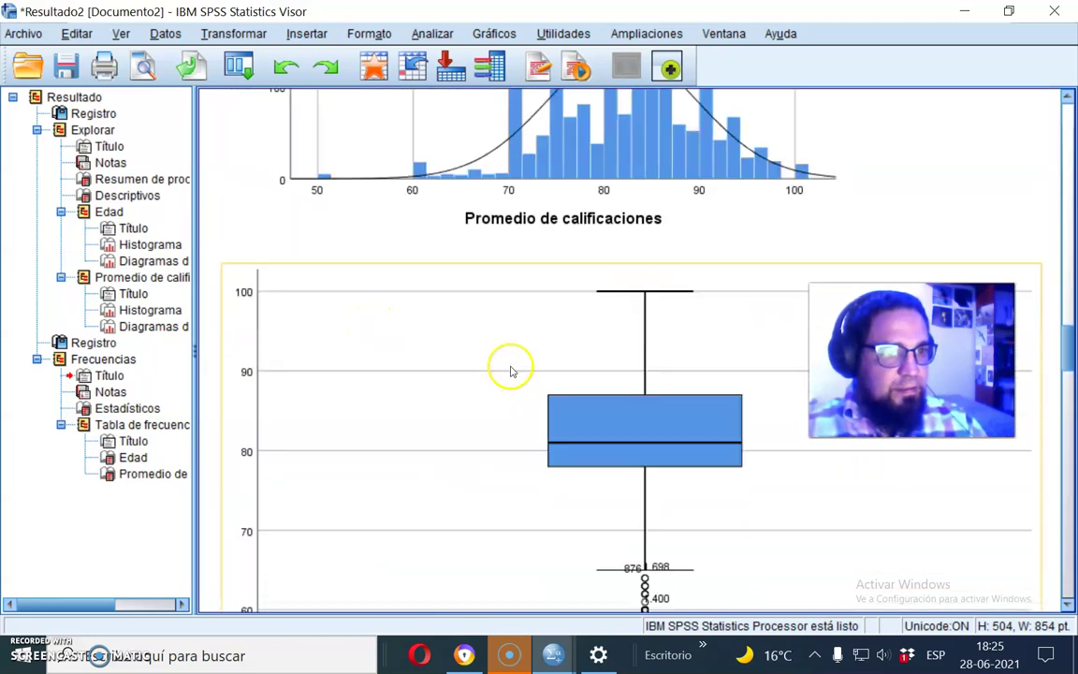
pyautogui.scroll(-5, 530, 366)
pyautogui.click(496, 262)
pyautogui.scroll(5, 562, 300)
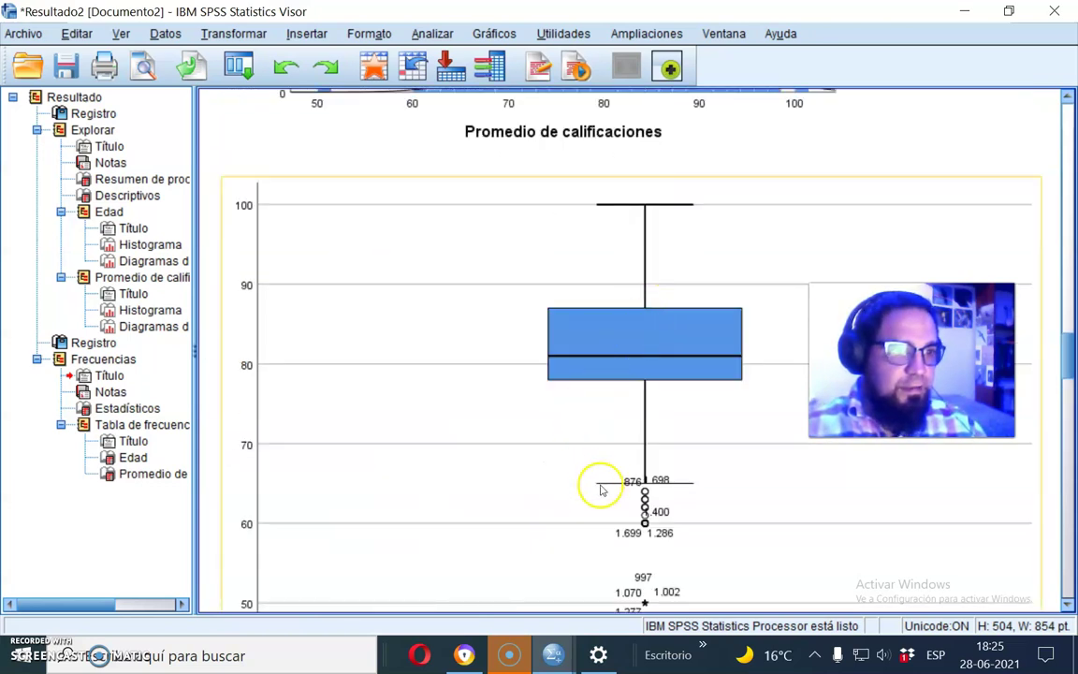
pyautogui.scroll(-8, 632, 397)
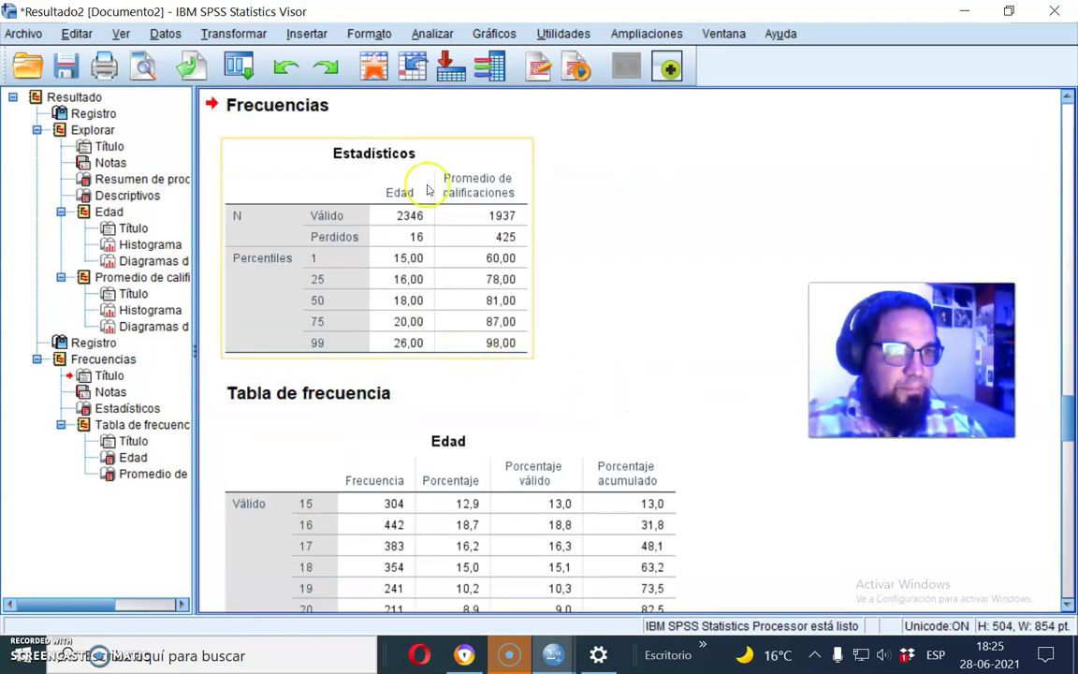
# Compare the Edad percentiles in the Estadísticos table with the box plots of Edad and Promedio de calificaciones.
pyautogui.scroll(15, 599, 322)
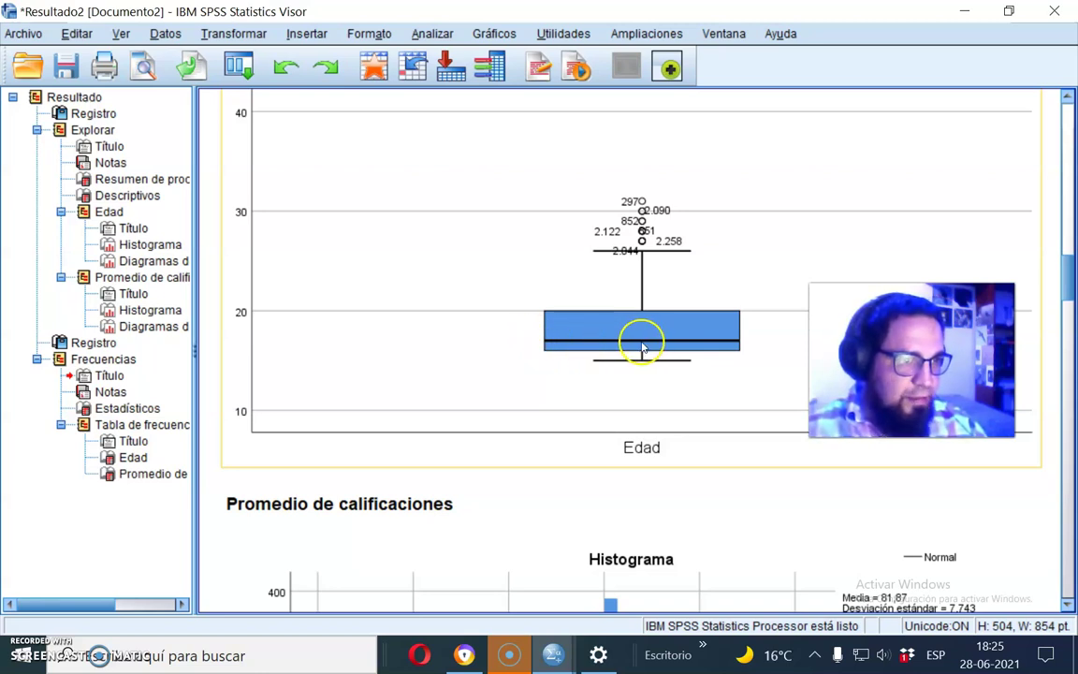
pyautogui.scroll(-15, 636, 345)
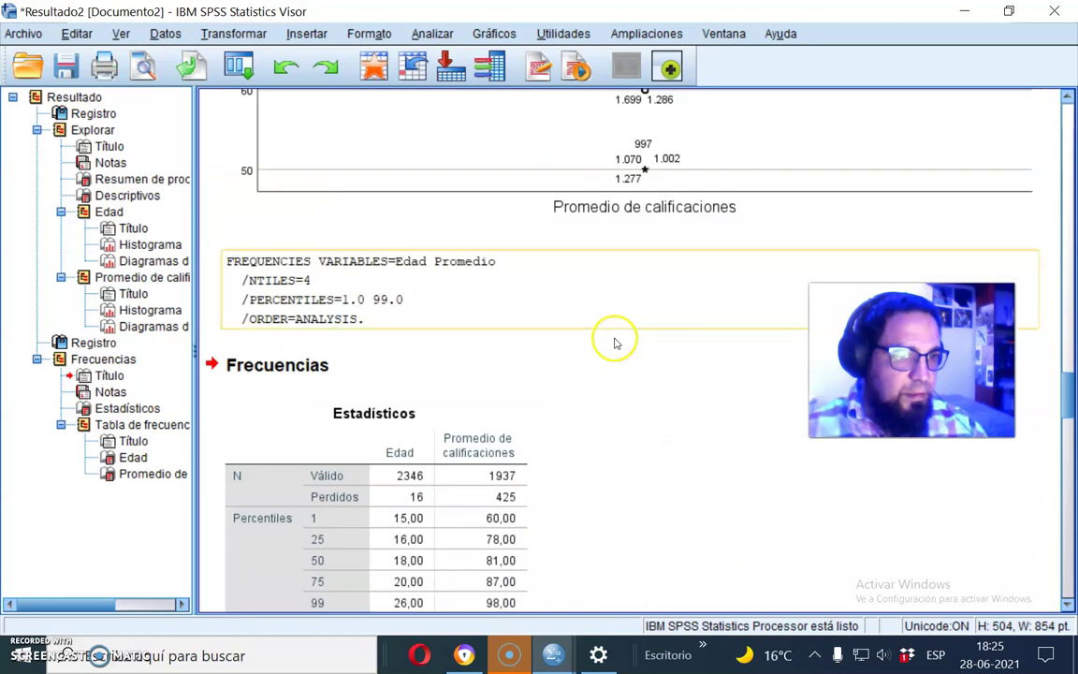
pyautogui.scroll(-5, 615, 344)
pyautogui.scroll(2, 616, 341)
pyautogui.click(249, 243)
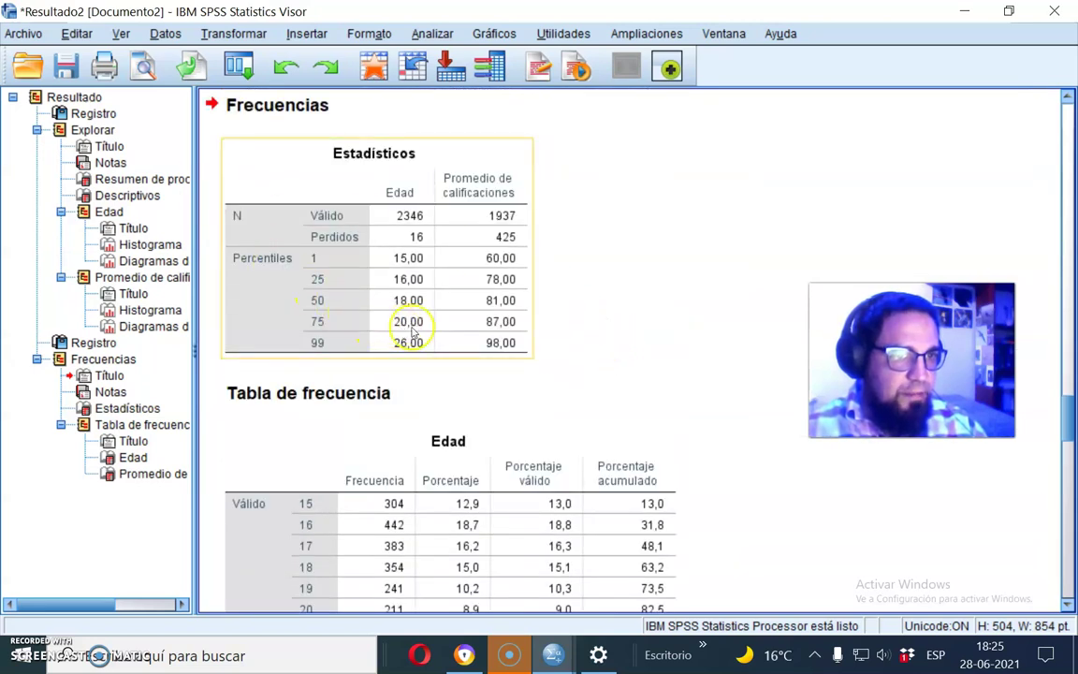
pyautogui.click(697, 350)
pyautogui.scroll(15, 696, 350)
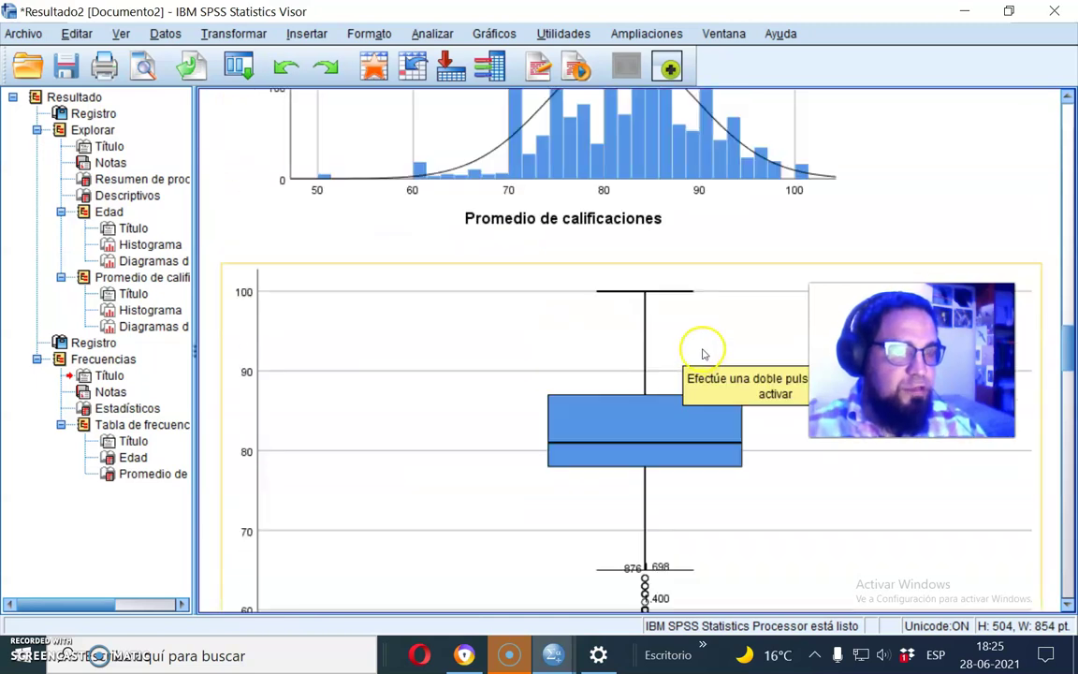
pyautogui.scroll(-5, 703, 350)
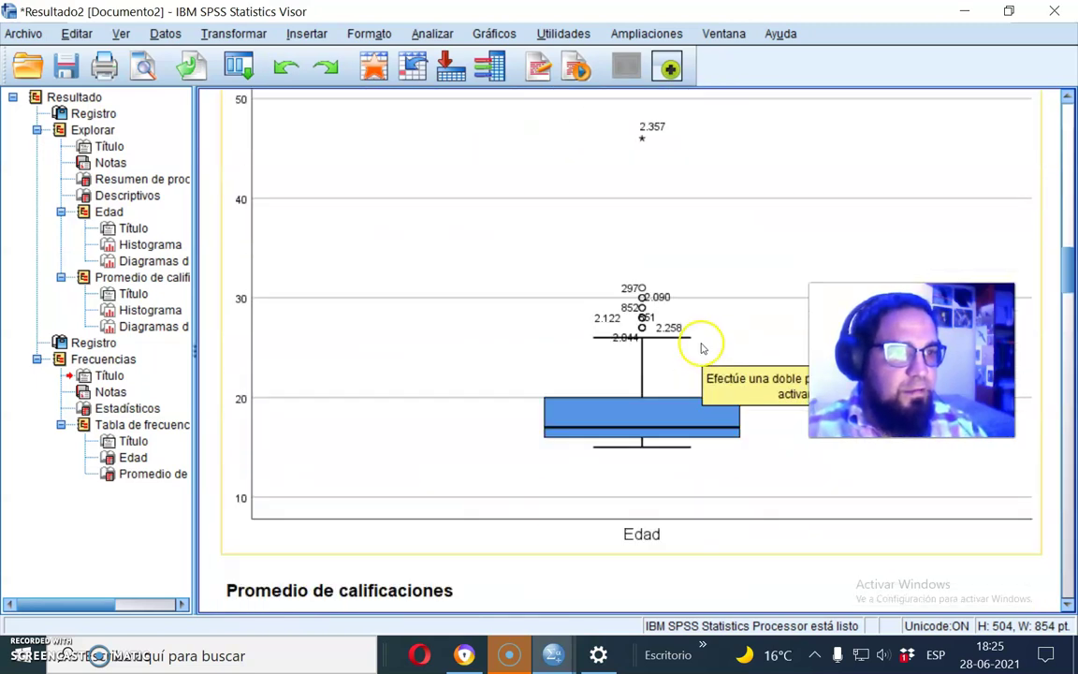
# Relate the Edad histogram to its box plot, and review the percentiles and the Edad frequency table.
pyautogui.scroll(3, 688, 347)
pyautogui.scroll(8, 686, 347)
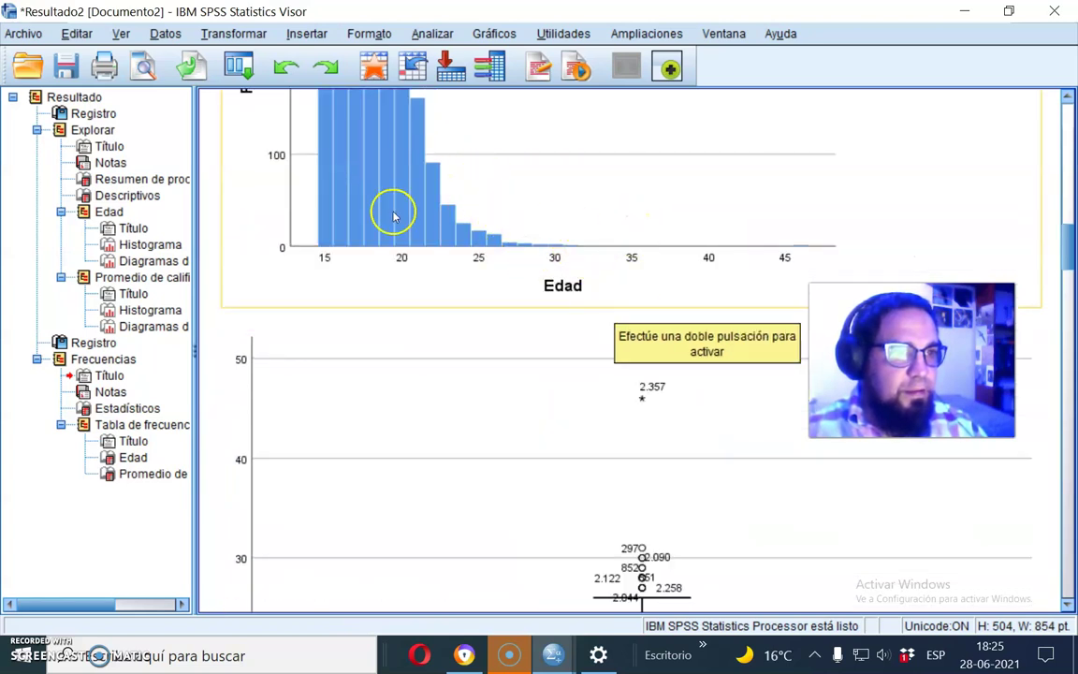
pyautogui.scroll(-8, 594, 282)
pyautogui.scroll(2, 599, 351)
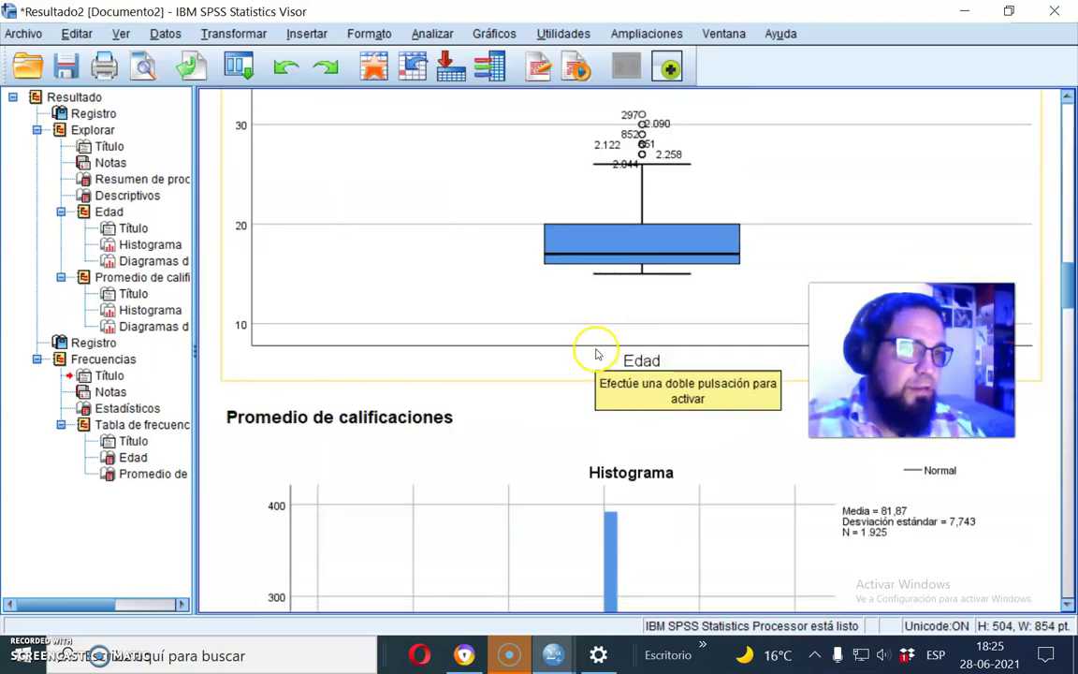
pyautogui.scroll(-10, 594, 344)
pyautogui.scroll(-5, 594, 343)
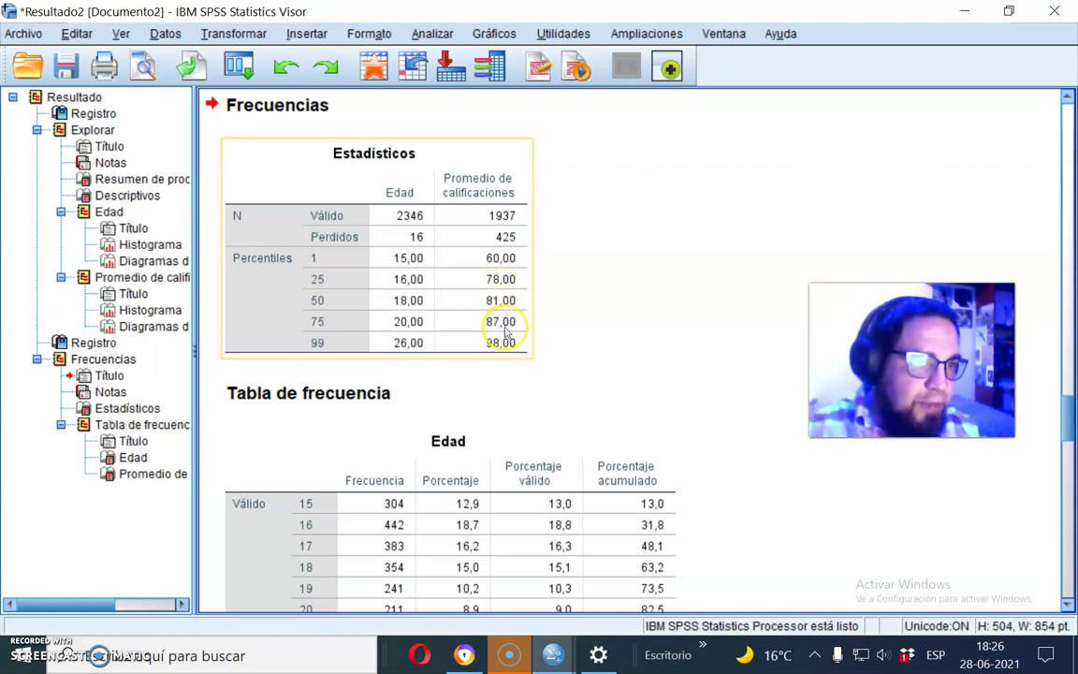
pyautogui.scroll(-3, 568, 356)
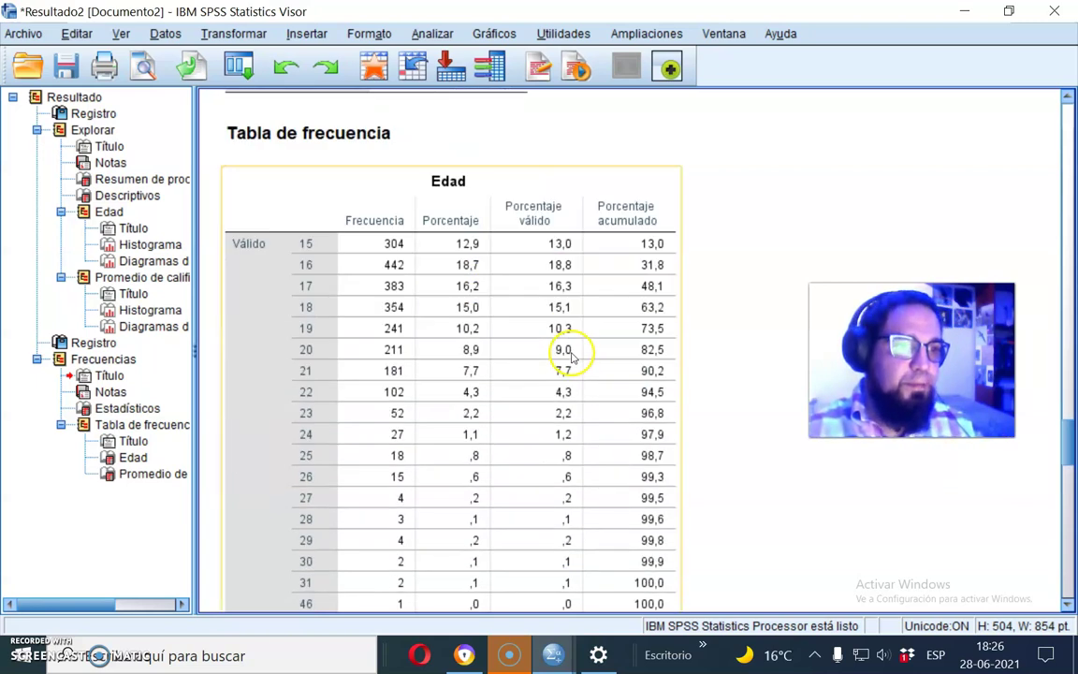
# Compare the shape of the Promedio de calificaciones histogram and its normal curve with the Edad histogram.
pyautogui.scroll(15, 590, 354)
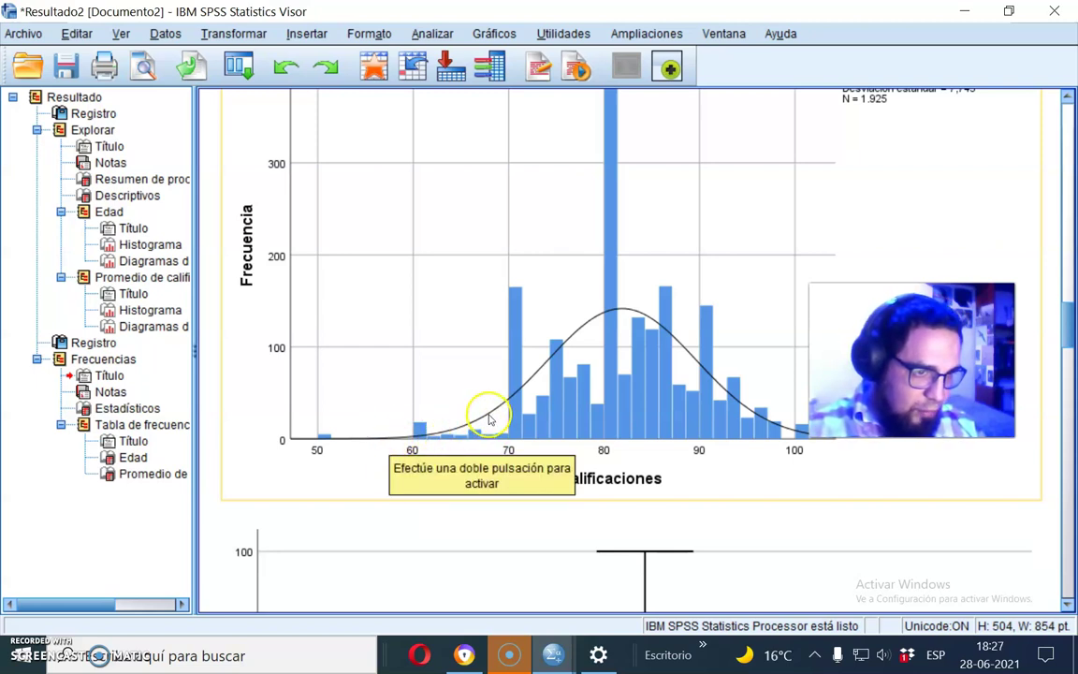
pyautogui.scroll(2, 516, 437)
pyautogui.scroll(2, 496, 431)
pyautogui.scroll(-4, 473, 426)
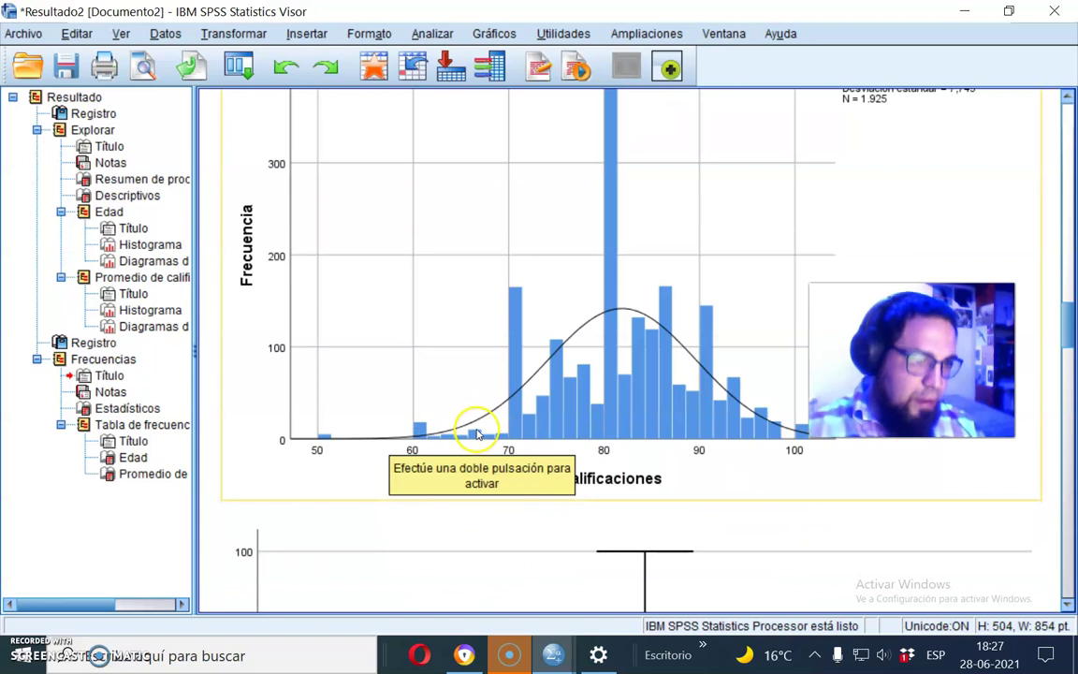
pyautogui.scroll(4, 479, 429)
pyautogui.scroll(-4, 483, 431)
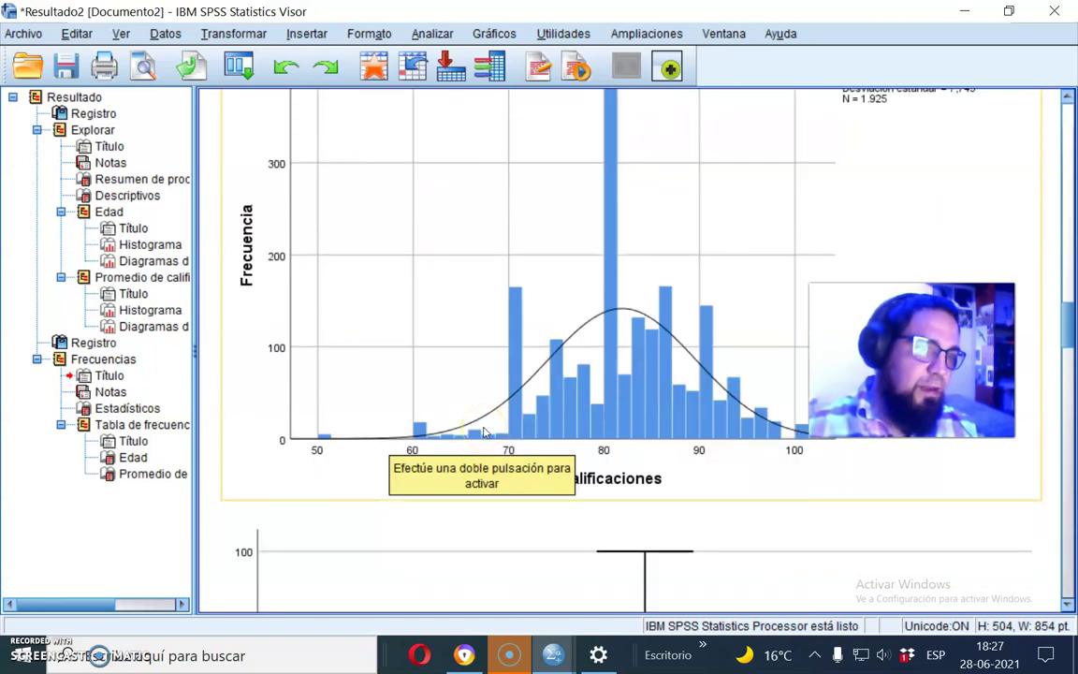
pyautogui.scroll(20, 475, 432)
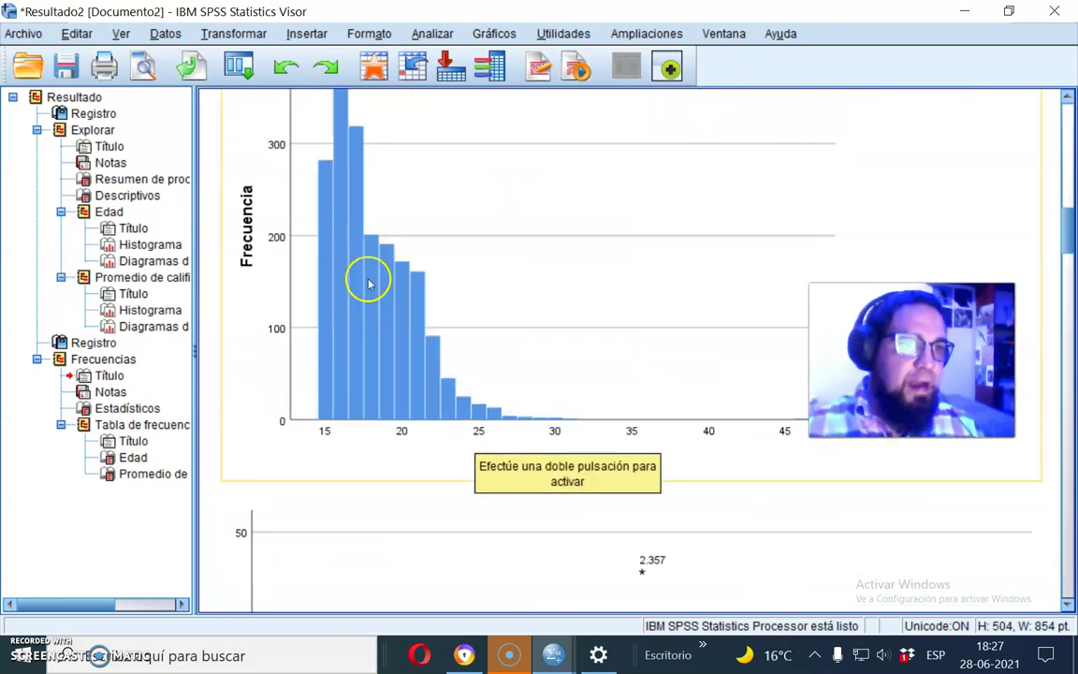
pyautogui.scroll(4, 386, 252)
pyautogui.scroll(-2, 392, 286)
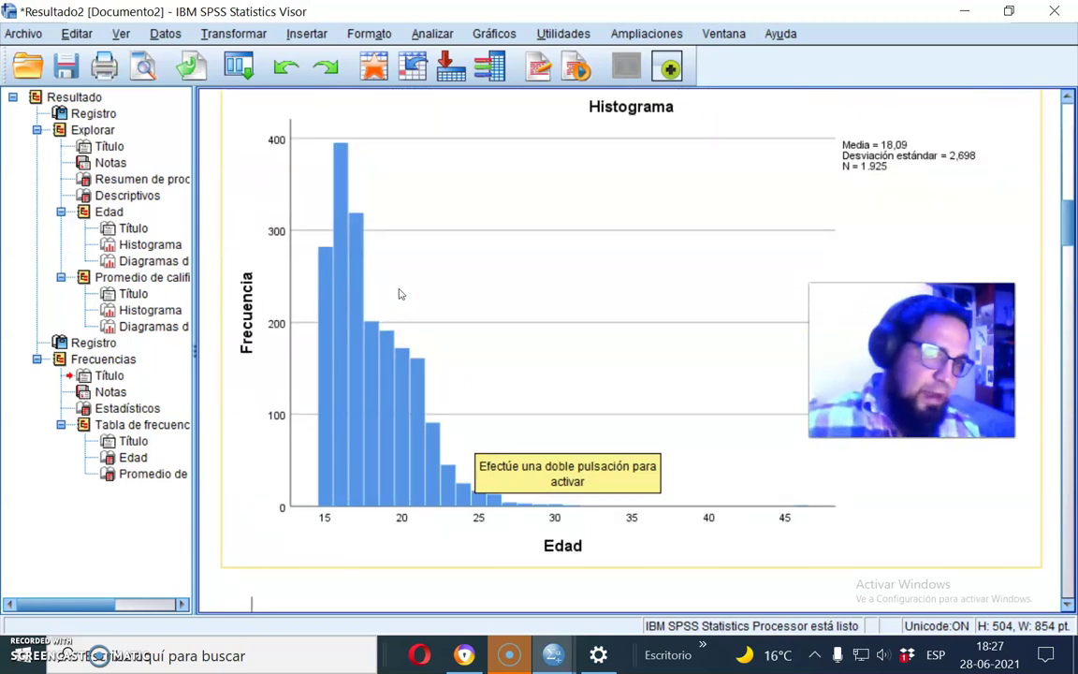
pyautogui.scroll(-2, 400, 294)
pyautogui.scroll(-20, 400, 296)
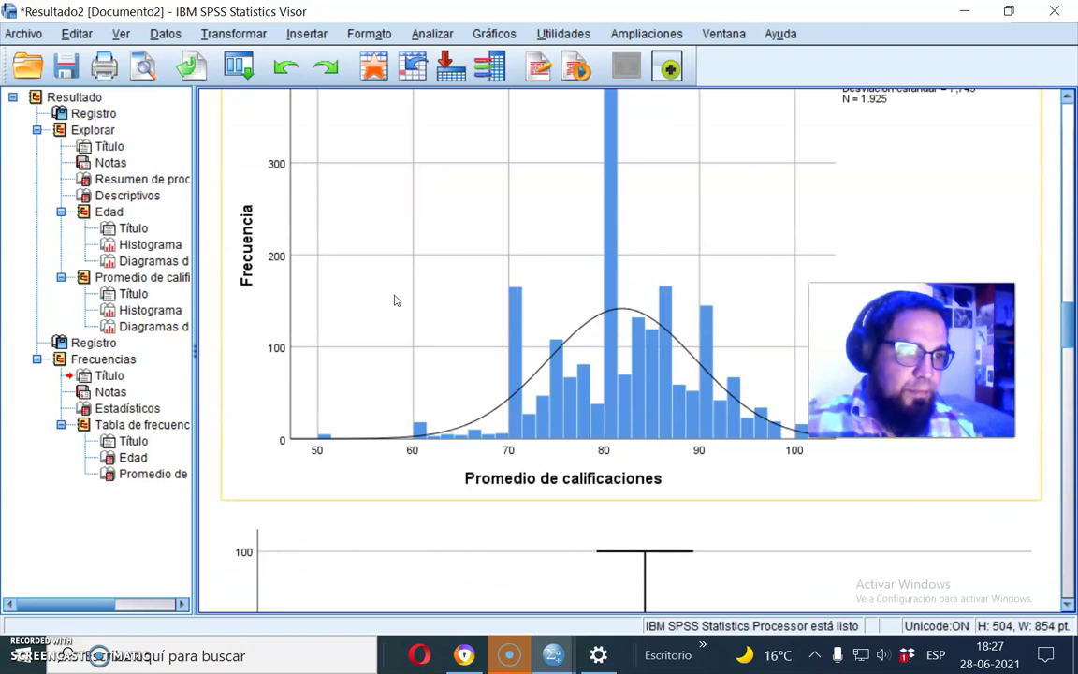
# Check the quartiles and percentiles in the Estadísticos table against the Promedio de calificaciones box plot.
pyautogui.scroll(-8, 402, 325)
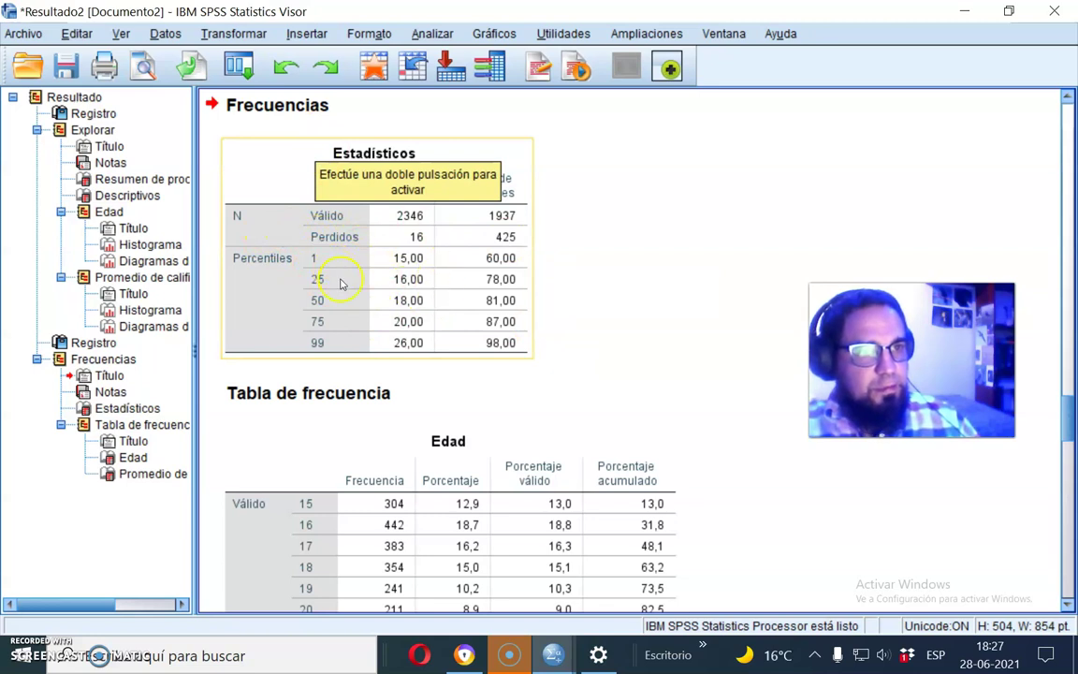
pyautogui.scroll(18, 666, 378)
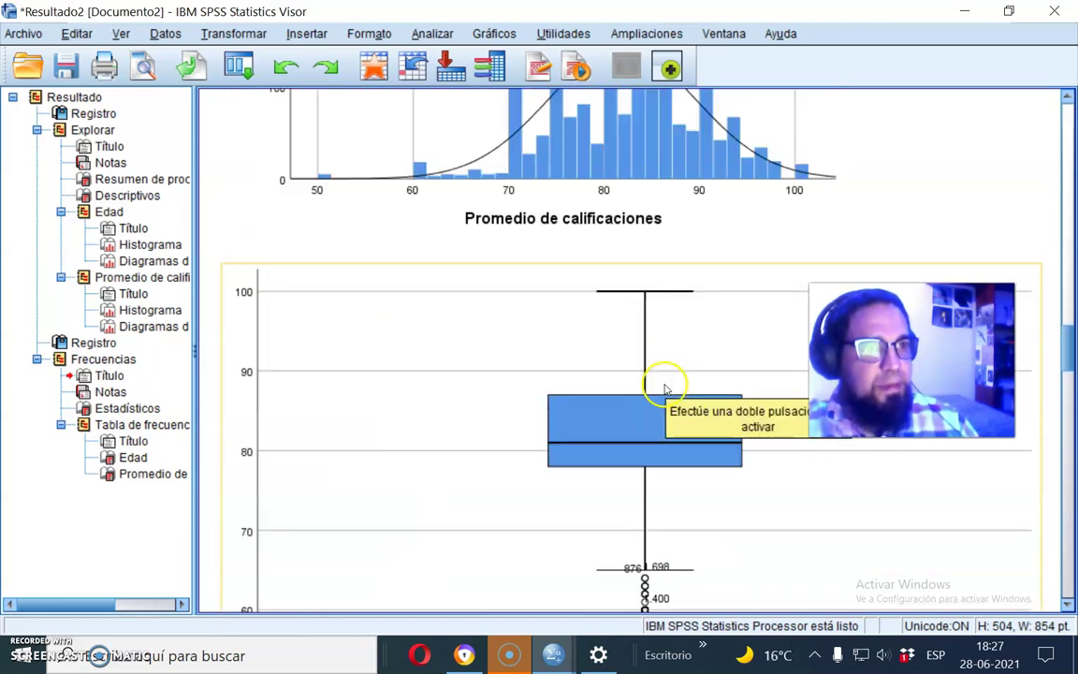
pyautogui.scroll(4, 655, 355)
pyautogui.scroll(2, 646, 295)
pyautogui.scroll(-6, 599, 279)
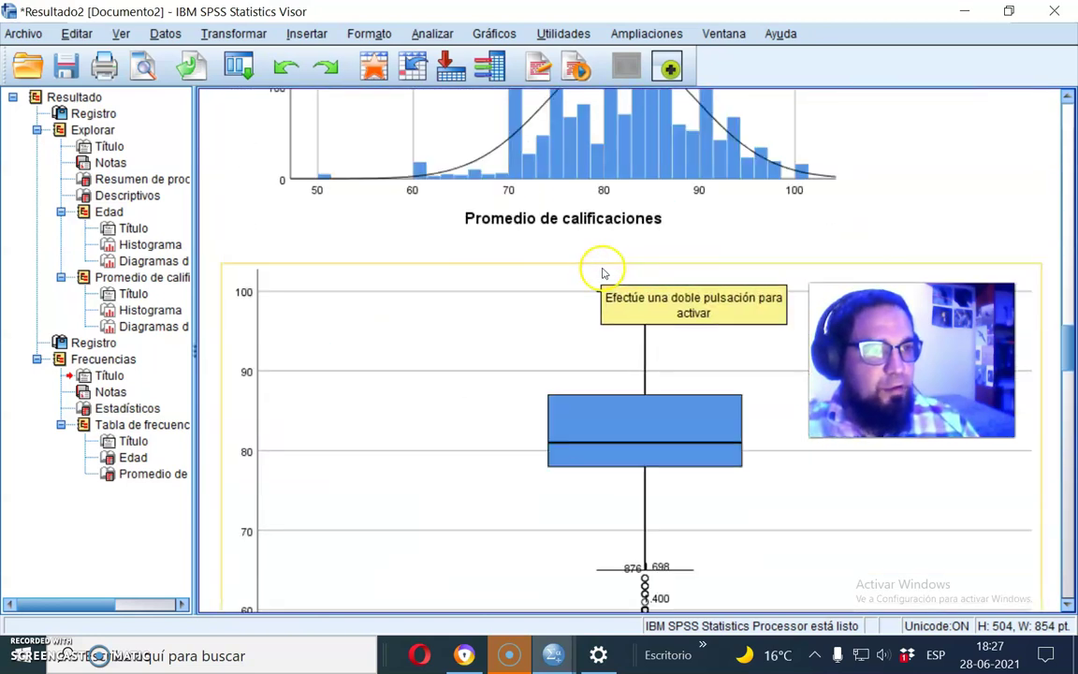
pyautogui.scroll(-14, 604, 274)
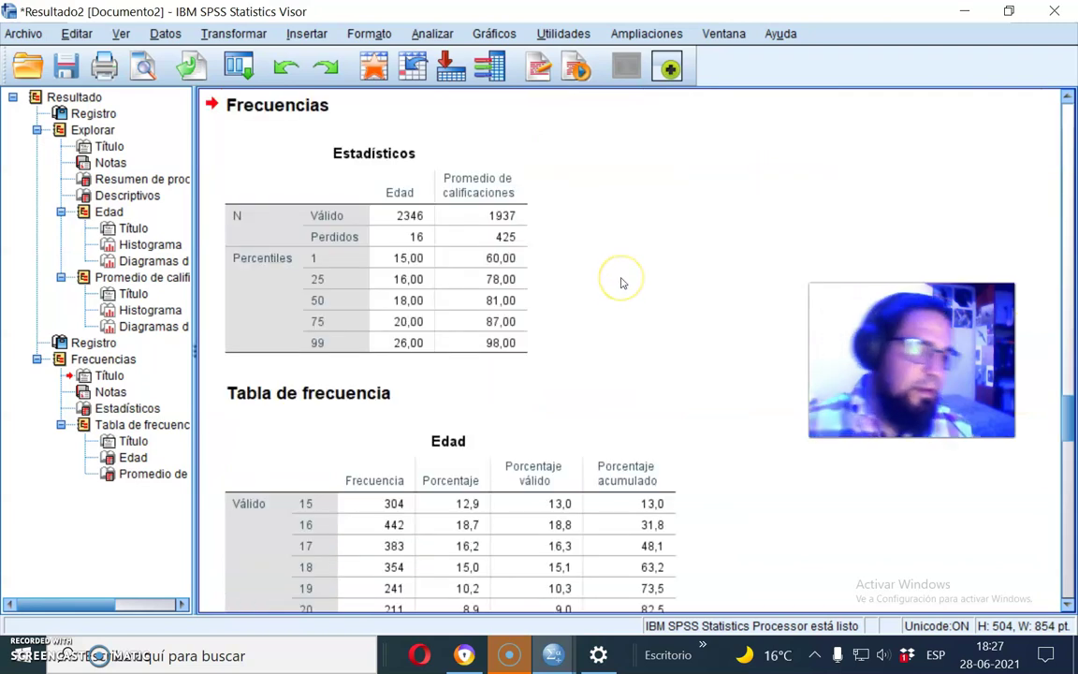
pyautogui.scroll(2, 562, 309)
pyautogui.click(451, 285)
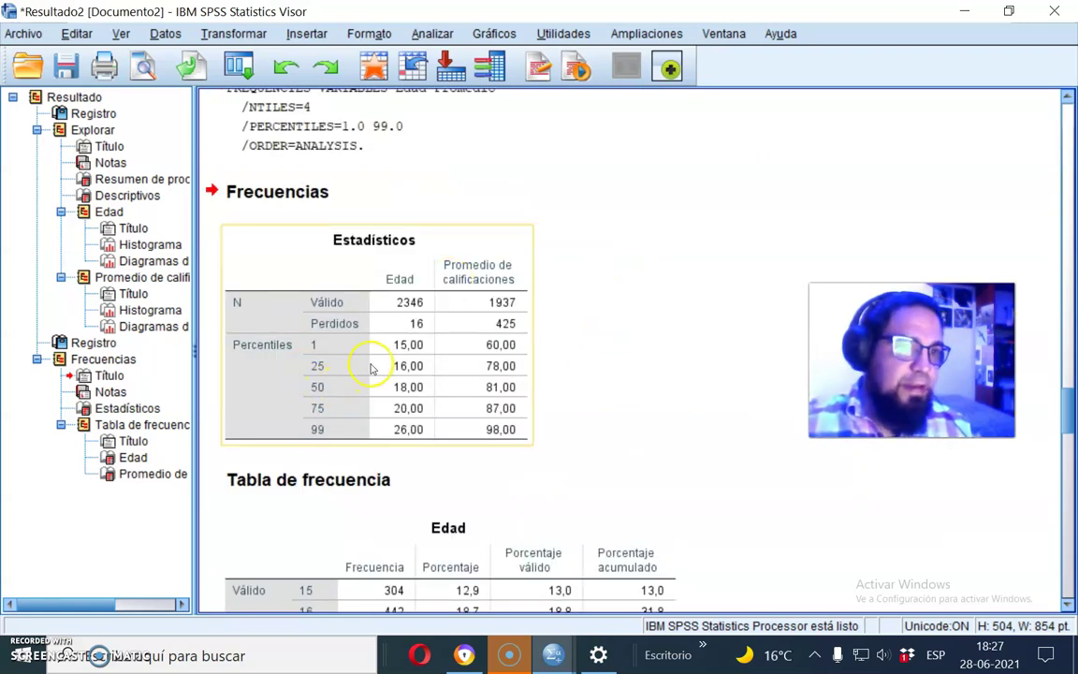
pyautogui.click(544, 366)
# Examine the Promedio de calificaciones box plot together with the histogram above it.
pyautogui.scroll(6, 552, 360)
pyautogui.click(552, 361)
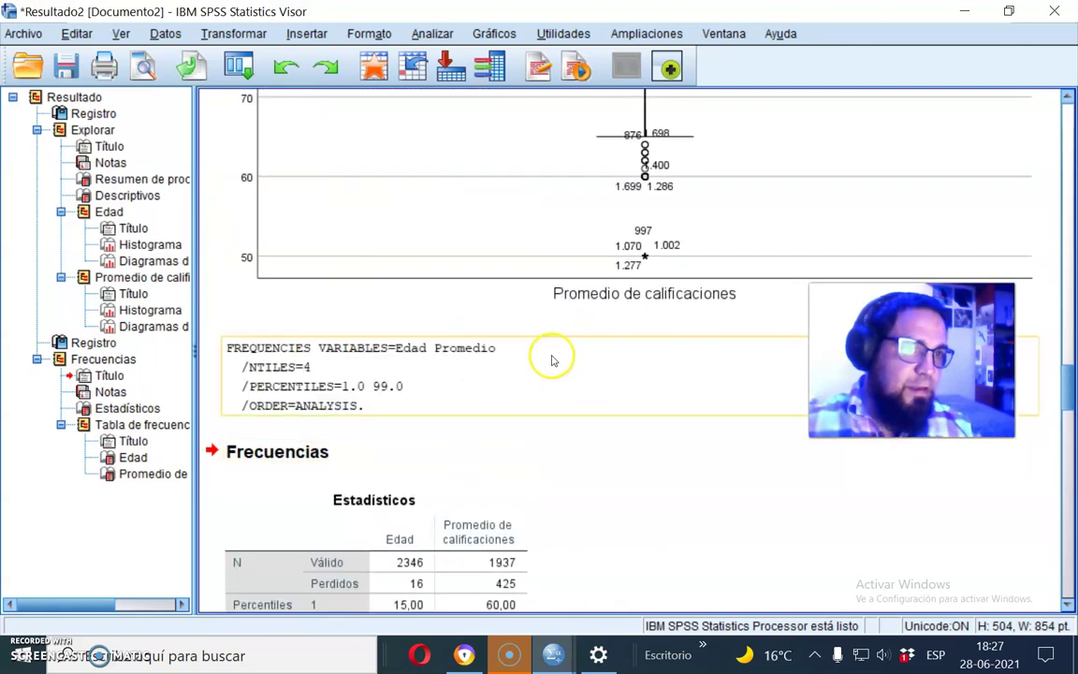
pyautogui.scroll(6, 562, 374)
pyautogui.scroll(8, 519, 318)
pyautogui.scroll(2, 599, 346)
pyautogui.scroll(-6, 585, 337)
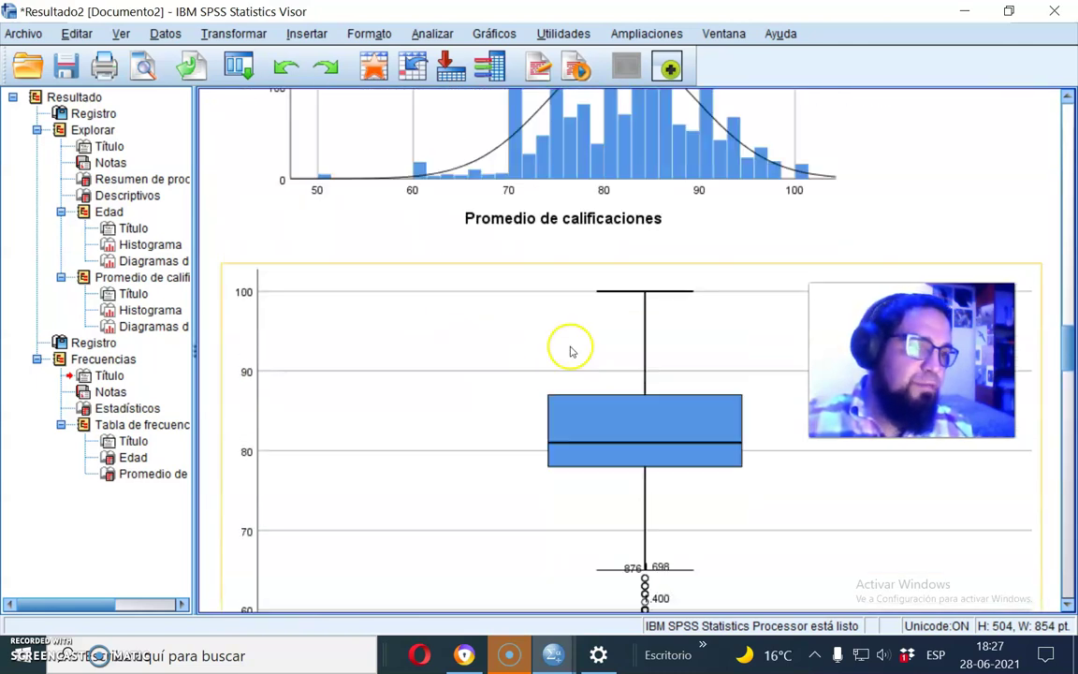
pyautogui.scroll(-2, 562, 327)
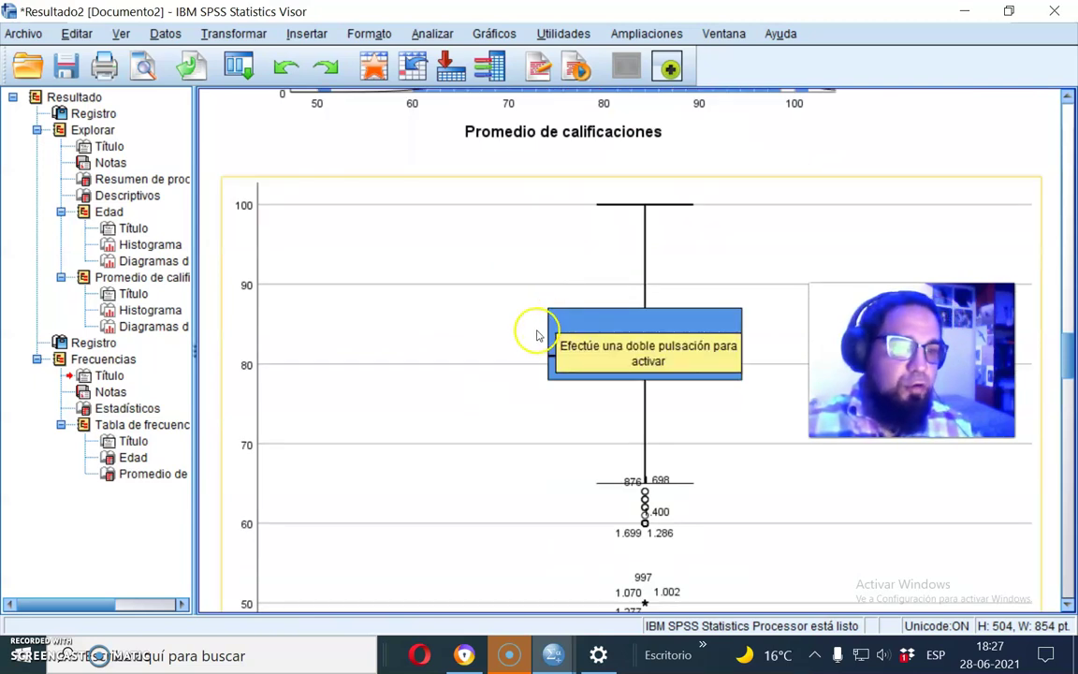
pyautogui.click(506, 655)
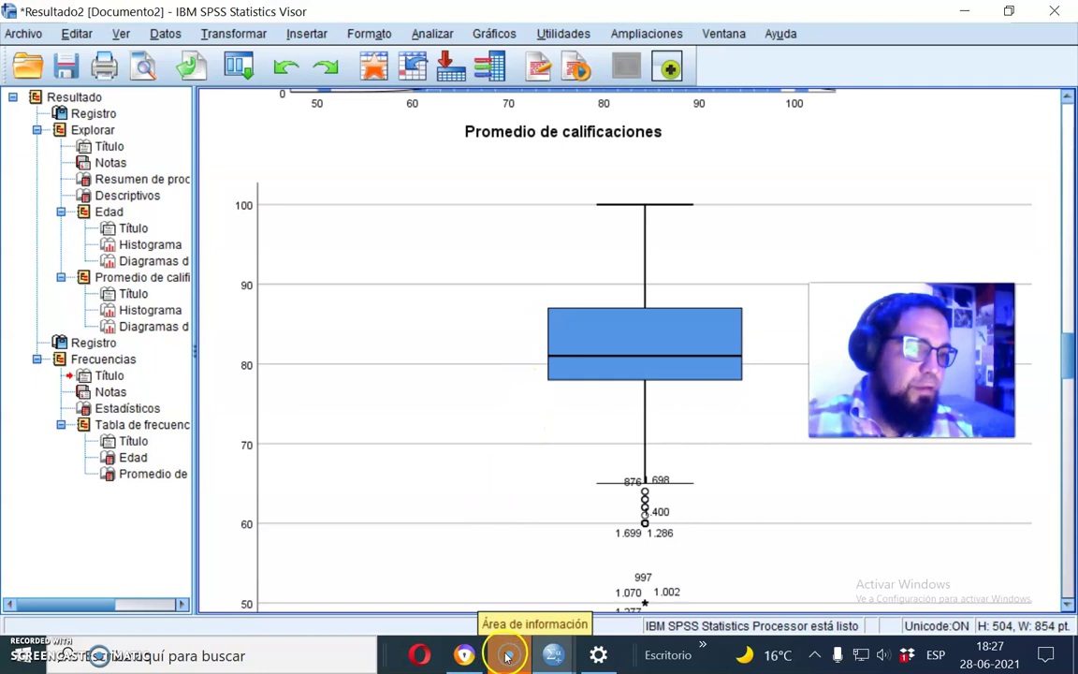